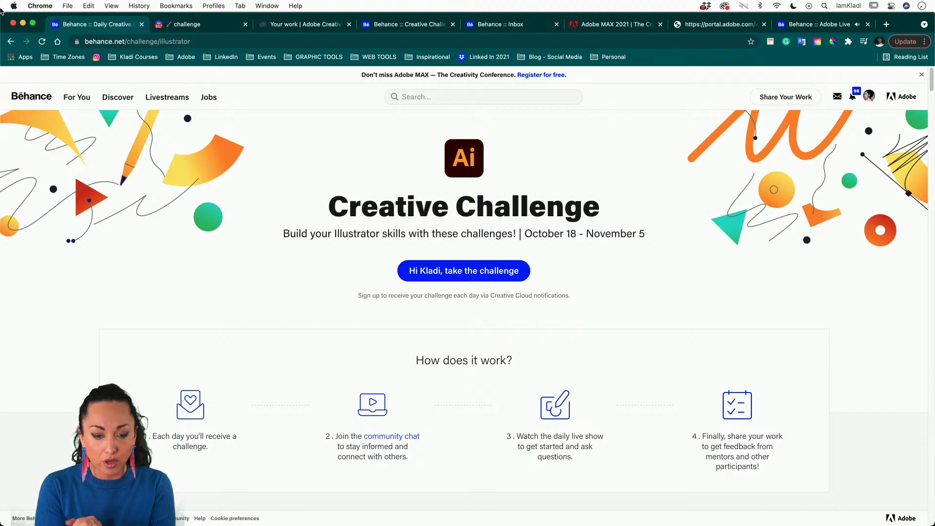
# Take the Illustrator Creative Challenge on Behance and review its challenge cards and the explanation of how it works.
pyautogui.click(460, 271)
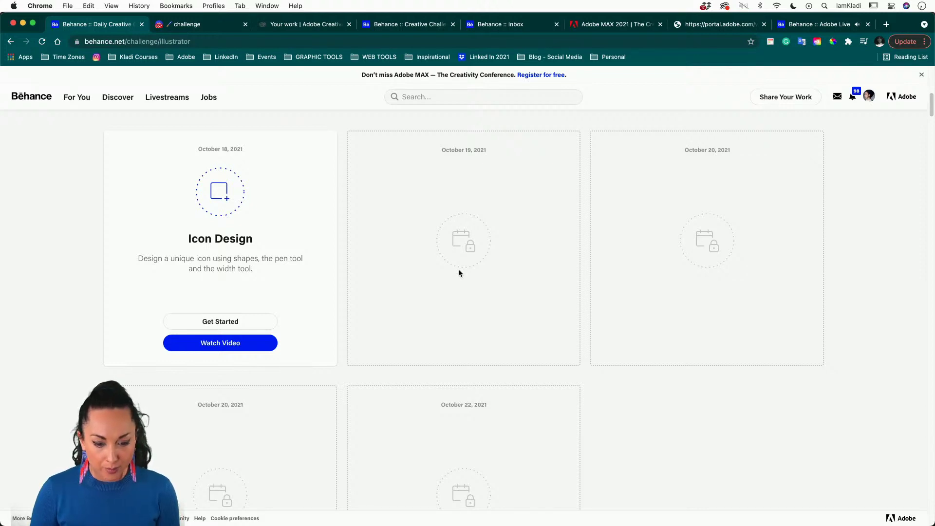
pyautogui.scroll(8, 459, 270)
pyautogui.scroll(2, 459, 270)
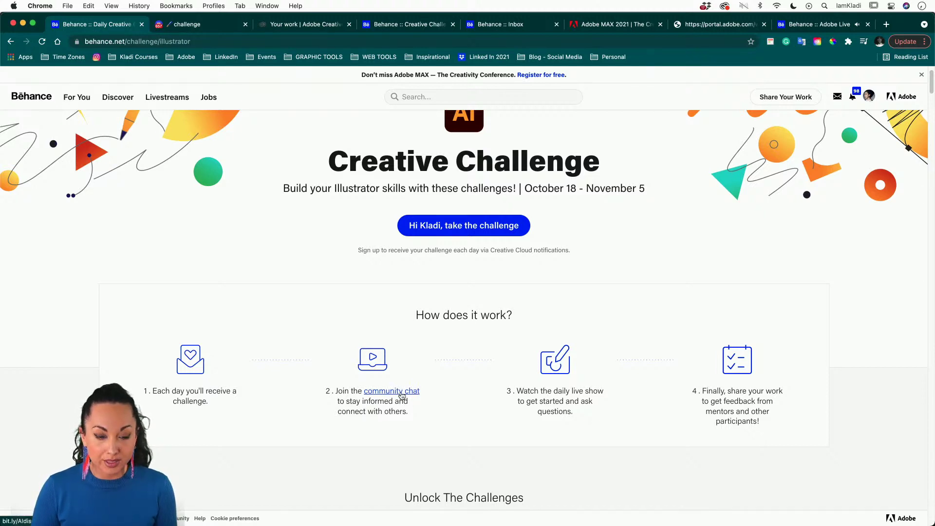
# Switch to the Adobe Illustrator Discord server's challenge channel and look through the posted artwork, feedback and channel list.
pyautogui.click(194, 27)
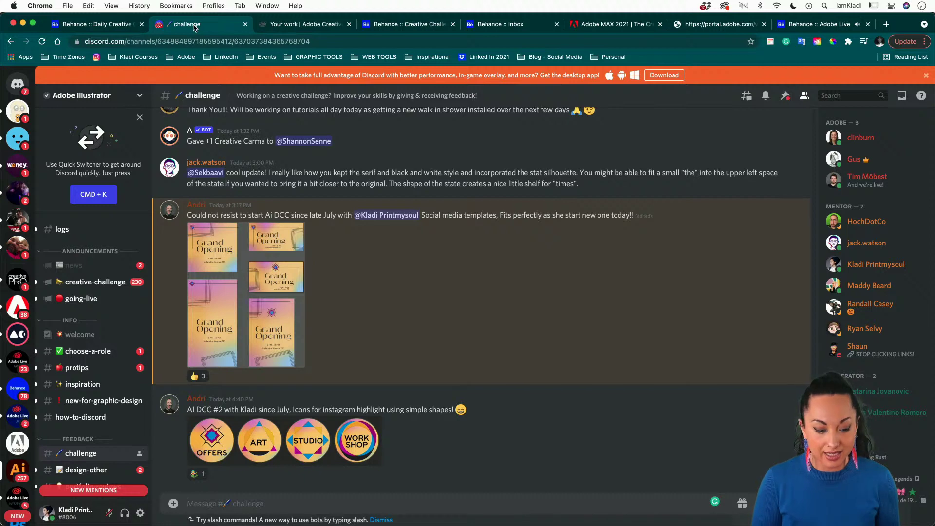
pyautogui.scroll(6, 304, 168)
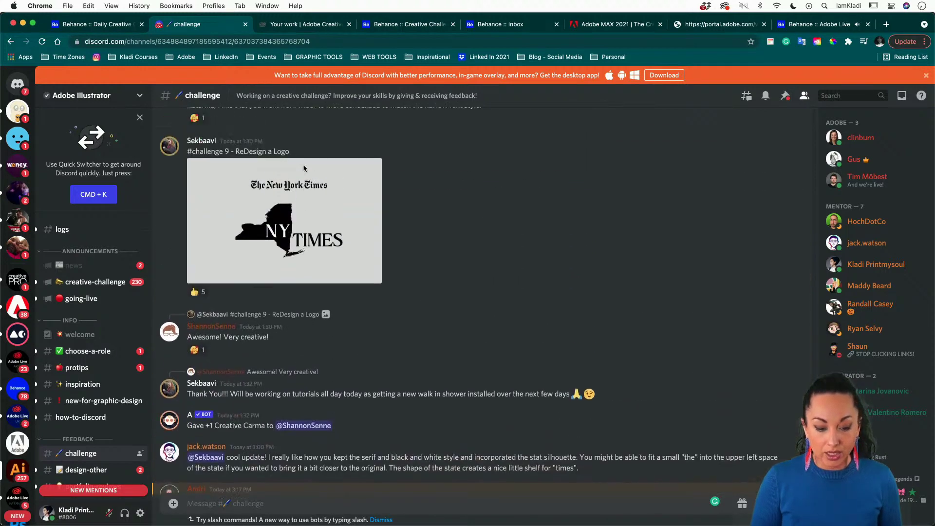
pyautogui.scroll(8, 304, 169)
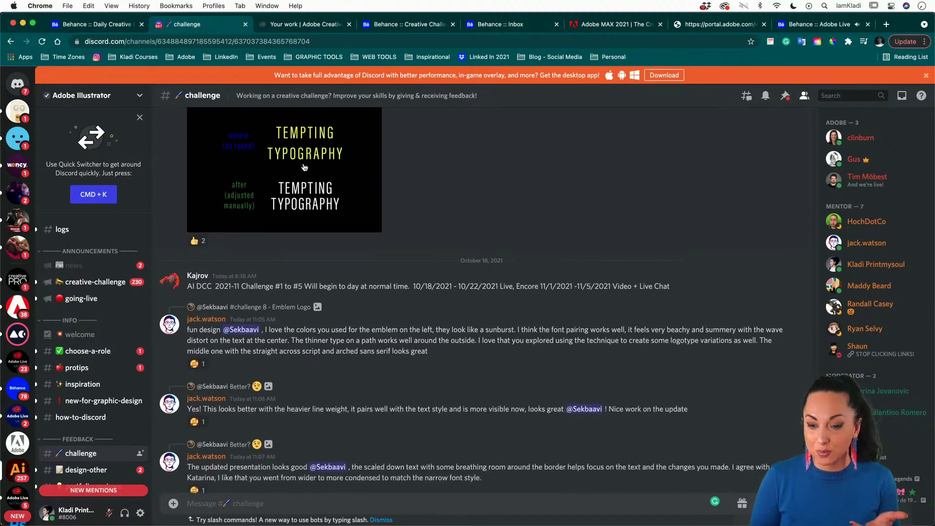
pyautogui.scroll(-10, 304, 168)
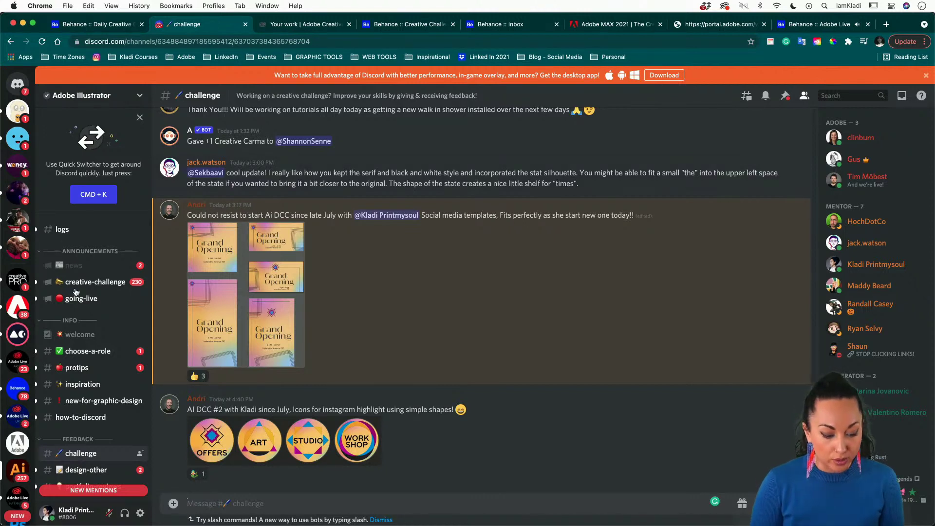
pyautogui.scroll(-2, 92, 409)
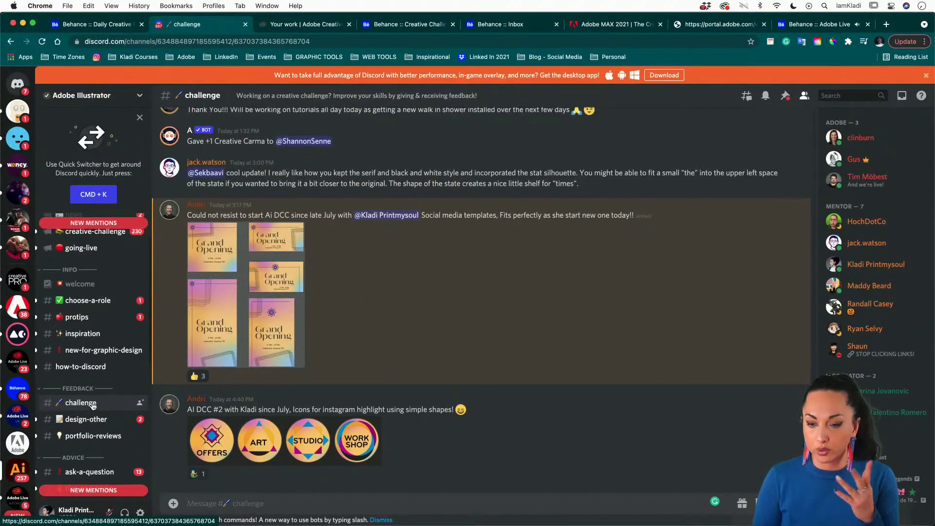
# Look over the Illustrator projects in Behance's Creative Challenges gallery and return to the Icon Design card on the challenge page.
pyautogui.click(421, 29)
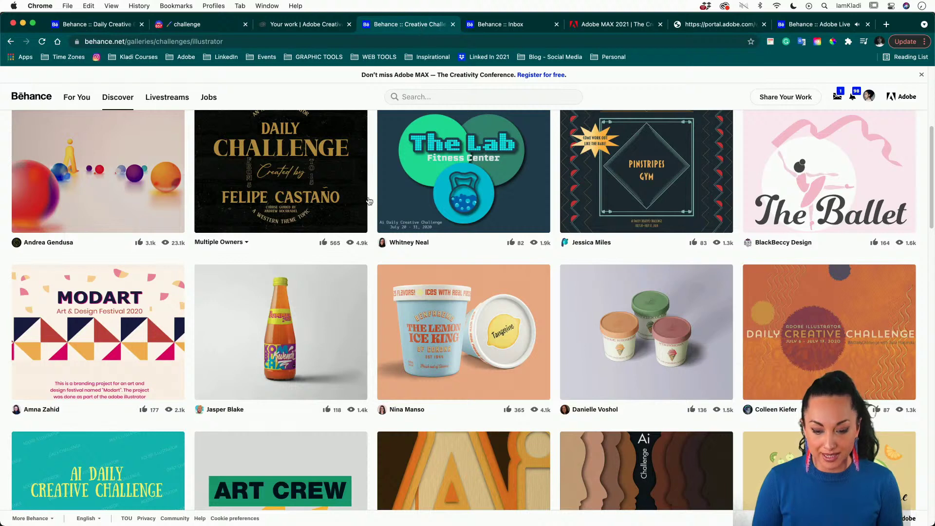
pyautogui.scroll(5, 367, 193)
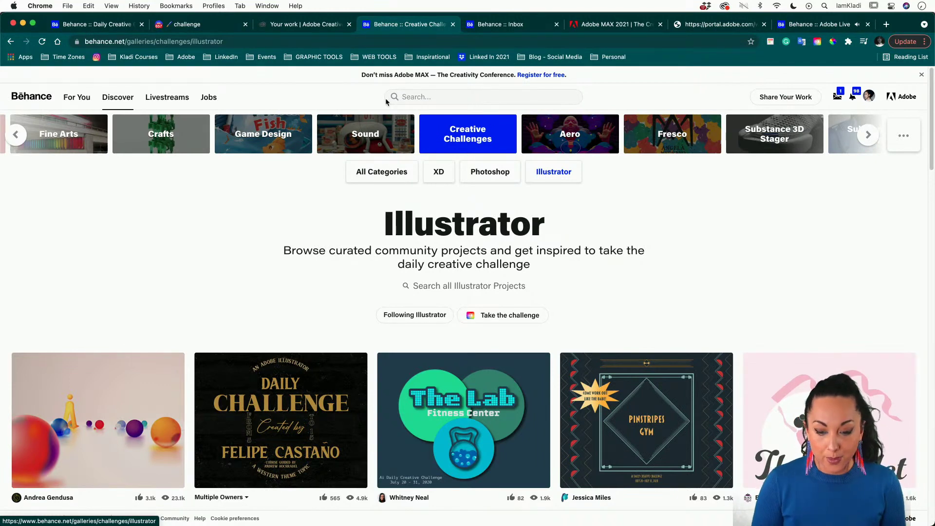
pyautogui.click(105, 25)
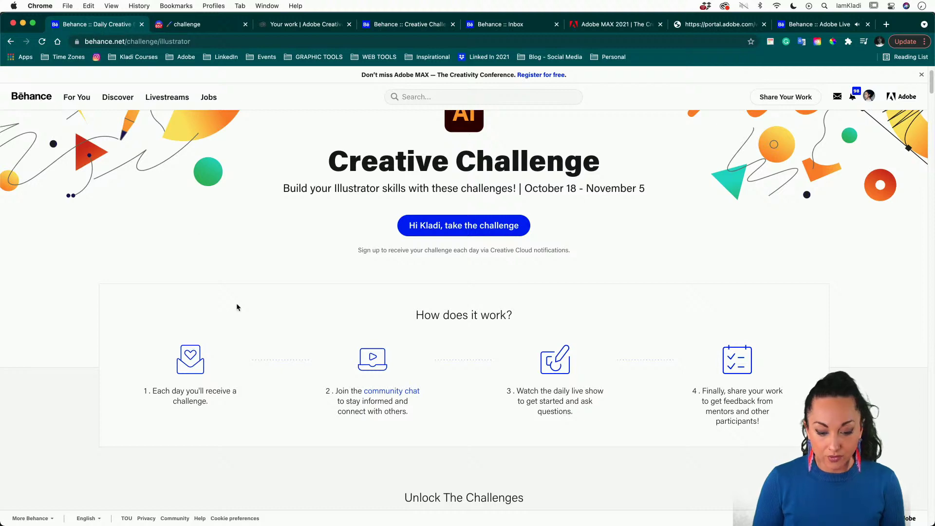
pyautogui.scroll(-8, 237, 307)
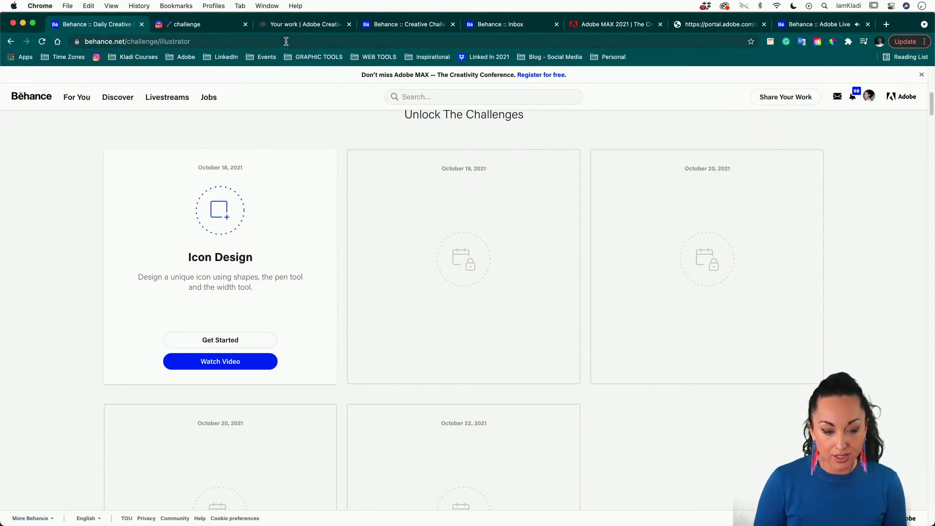
# Open the Challenge01 template from the shared Creative Cloud folder Challenge 1 in the file preview.
pyautogui.click(286, 27)
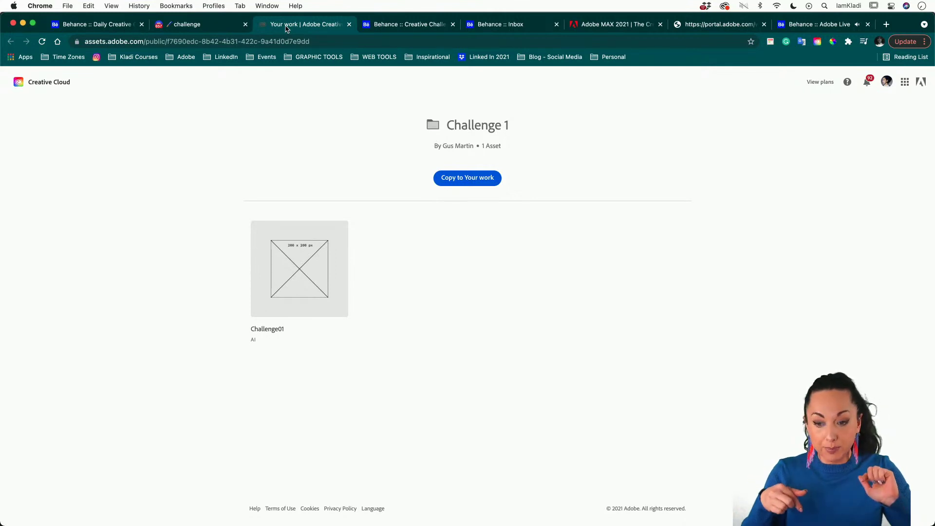
pyautogui.click(76, 26)
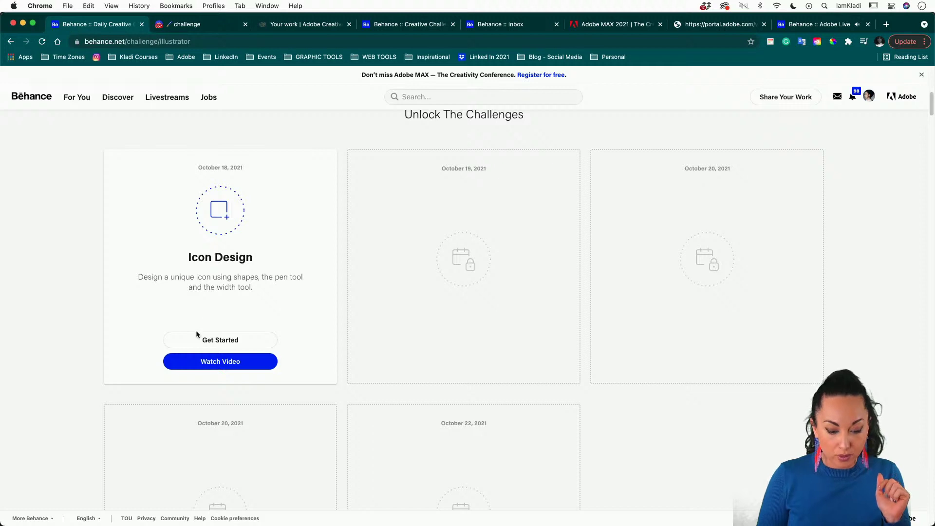
pyautogui.click(288, 31)
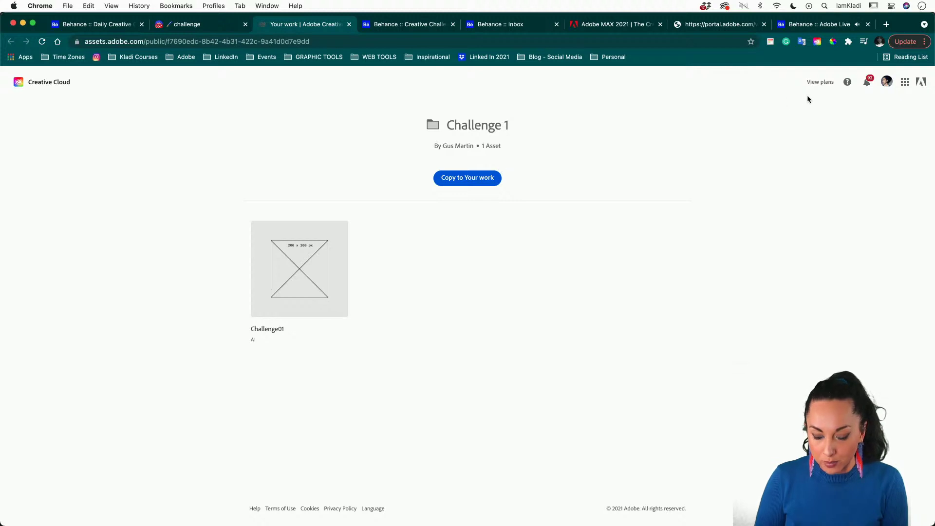
pyautogui.click(334, 271)
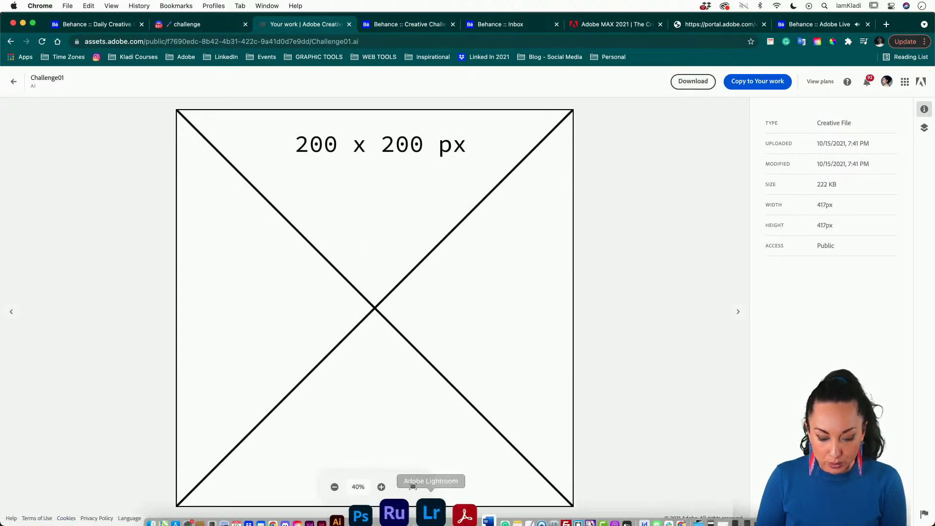
# Switch to Illustrator, bring the mini challenge's 200 x 200 px template into view, and save Mini Challenge.ai.
pyautogui.click(384, 512)
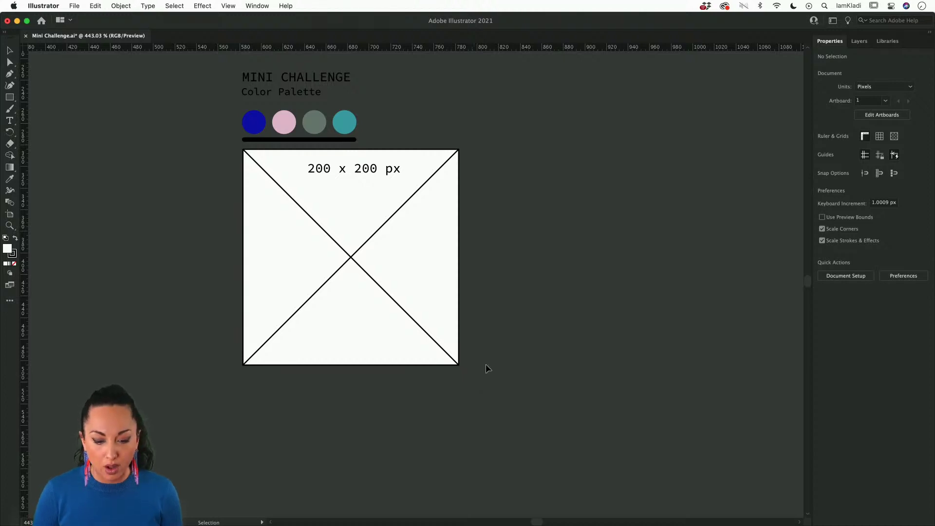
pyautogui.scroll(5, 486, 364)
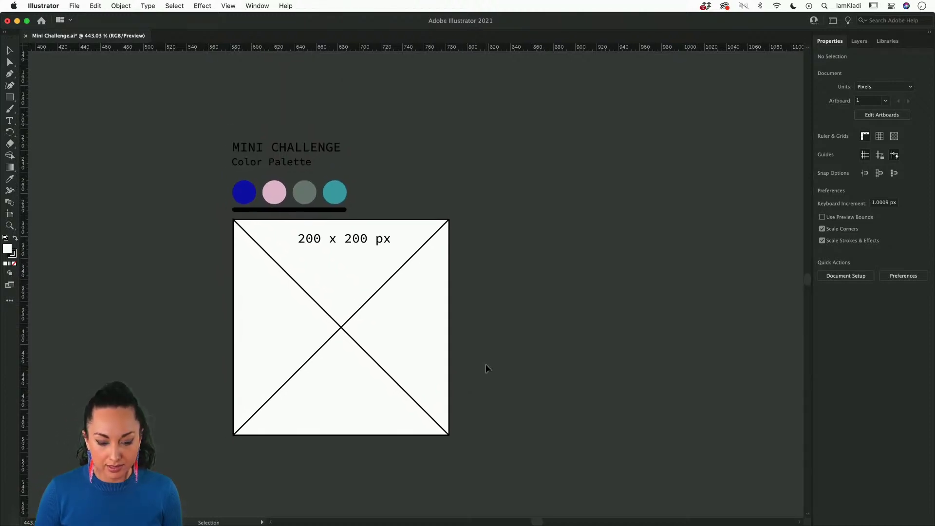
pyautogui.scroll(5, 481, 332)
pyautogui.scroll(-3, 480, 331)
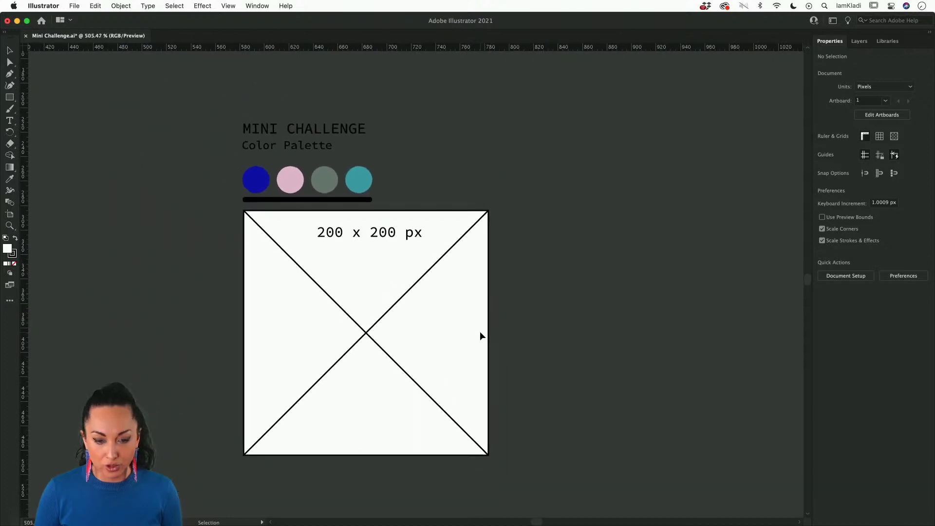
pyautogui.scroll(3, 480, 331)
pyautogui.hscroll(-2, 480, 331)
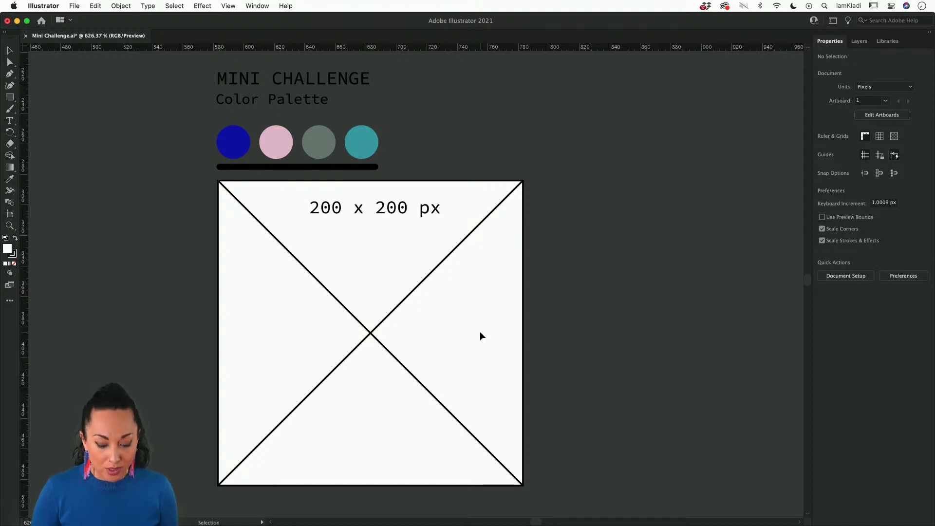
pyautogui.press('a')
pyautogui.press('v')
pyautogui.press('super+s')
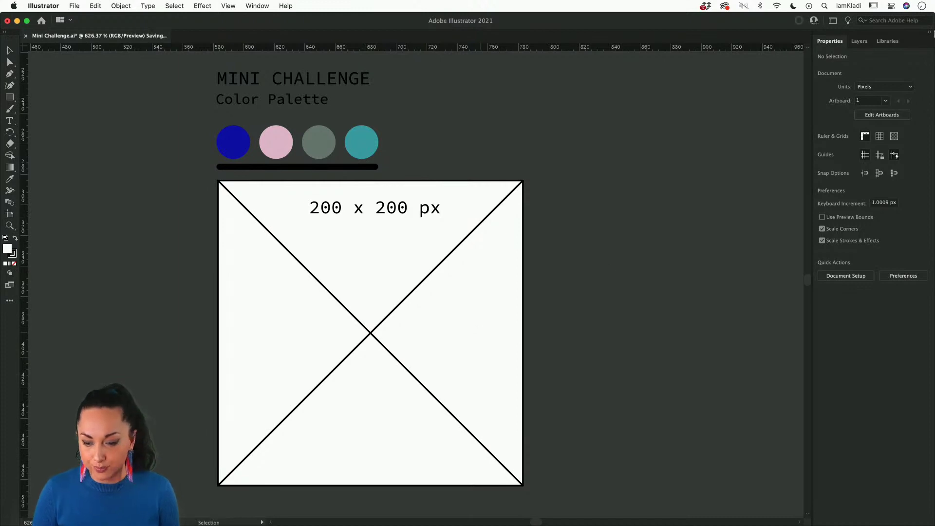
# Display the document's layers and hide the locked Instructions layer that holds the headings and the 200 x 200 px placeholder.
pyautogui.click(860, 42)
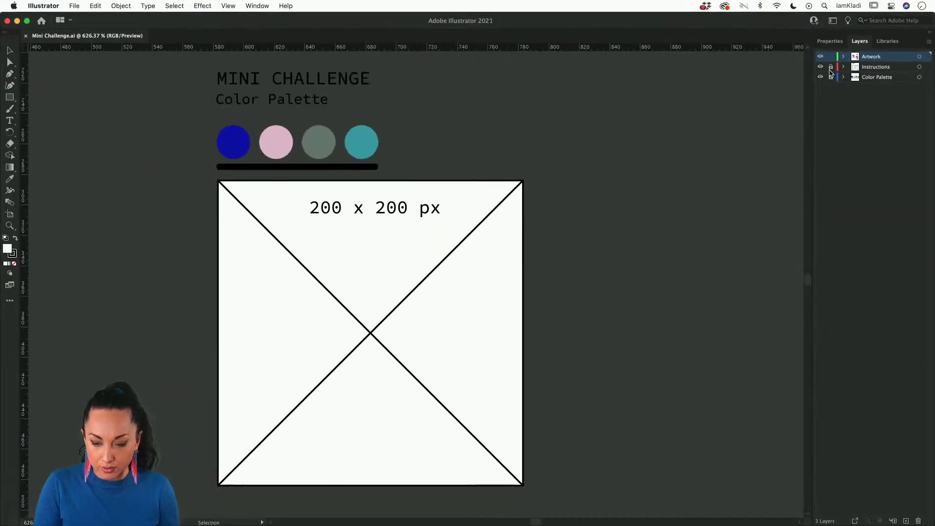
pyautogui.click(705, 66)
pyautogui.click(821, 68)
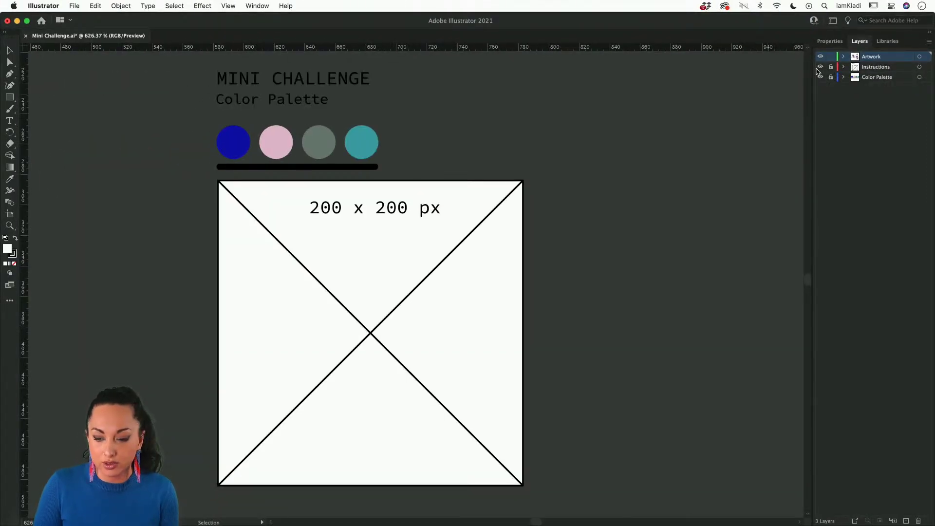
pyautogui.click(821, 70)
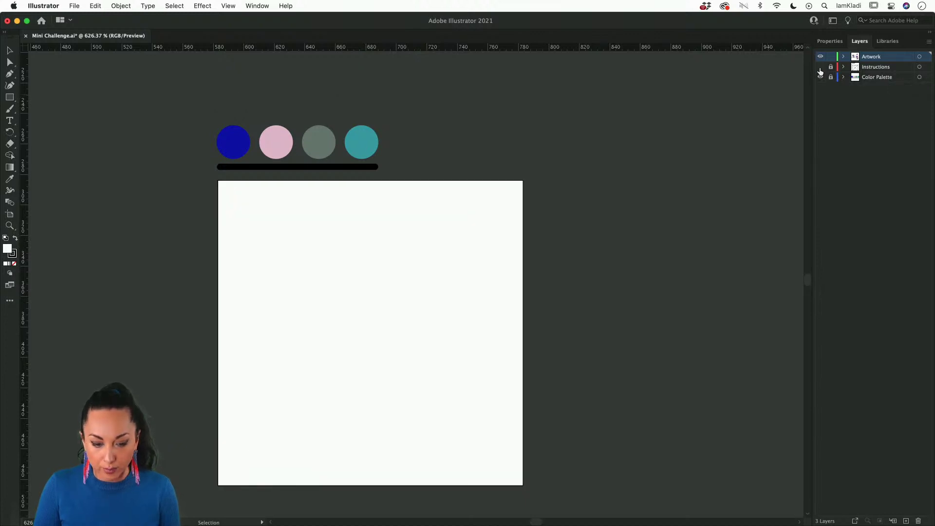
pyautogui.click(821, 71)
pyautogui.click(821, 68)
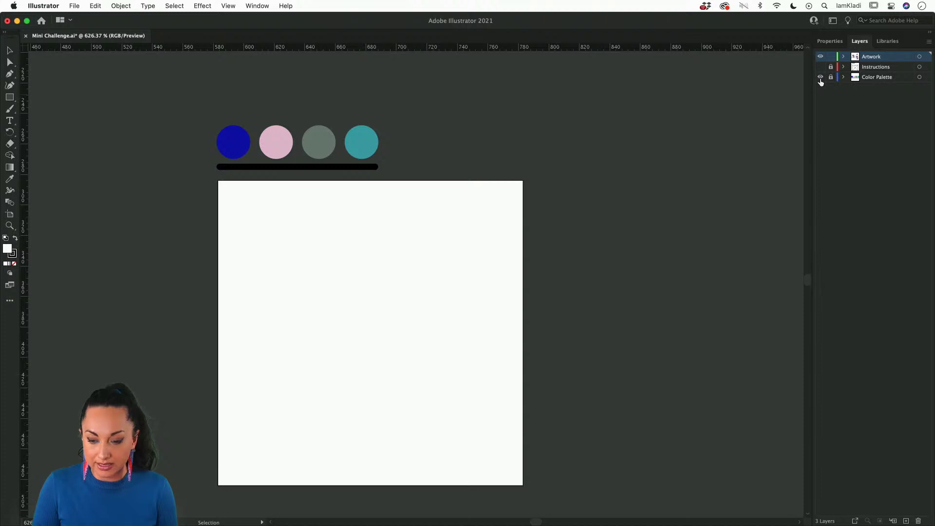
pyautogui.click(821, 78)
pyautogui.click(820, 78)
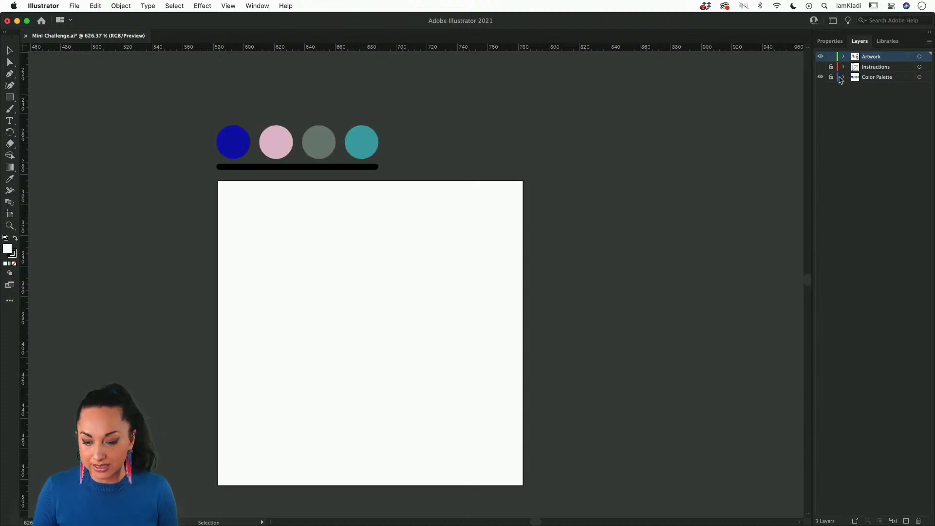
pyautogui.click(821, 67)
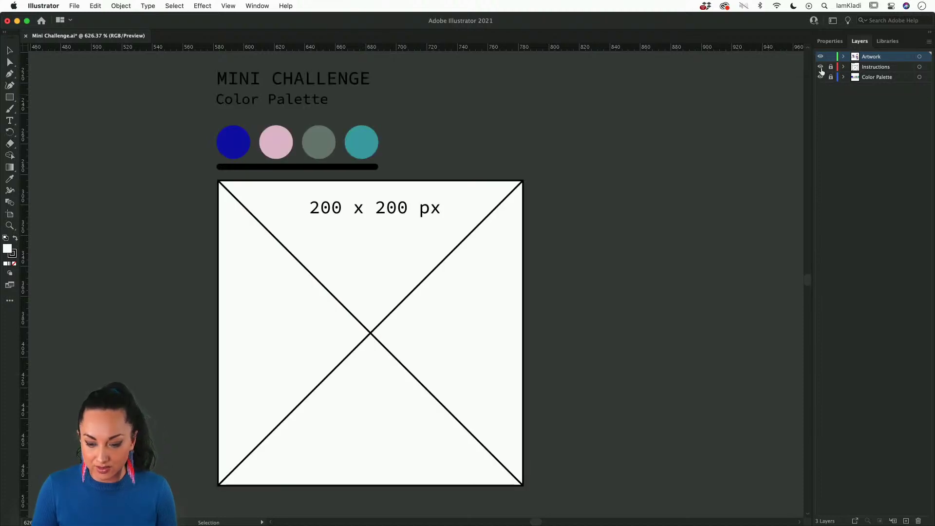
pyautogui.click(822, 68)
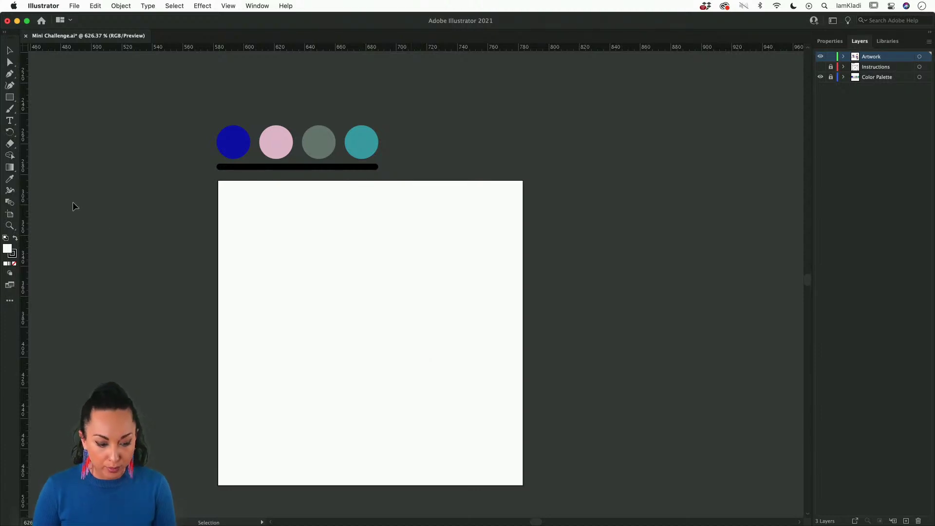
# Examine the bat and ghost sample icons on the Creative Challenge 01 Icon Design artboard.
pyautogui.scroll(-2, 331, 277)
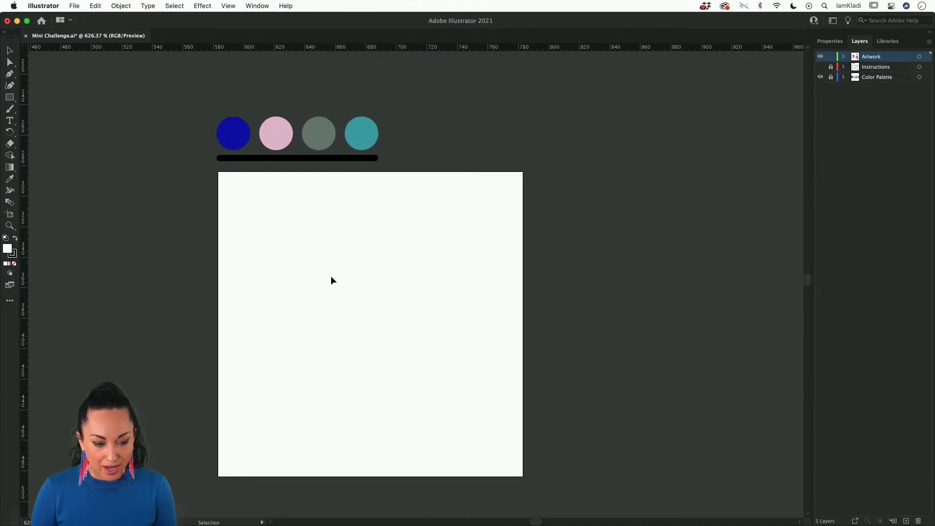
pyautogui.hscroll(-5, 332, 277)
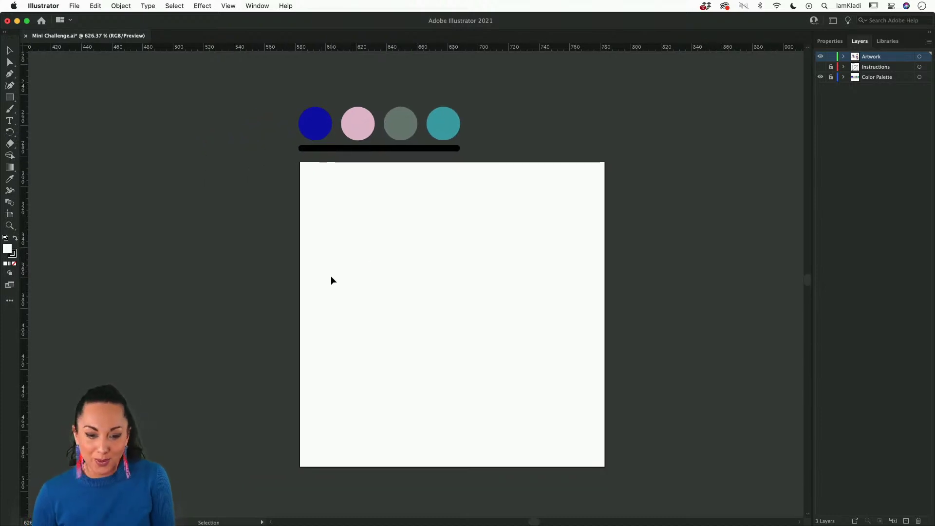
pyautogui.hscroll(-4, 331, 277)
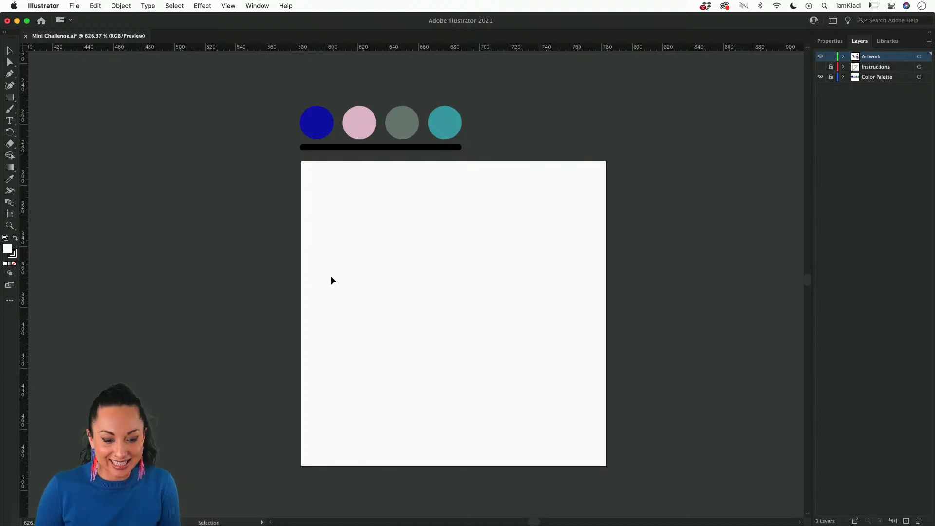
pyautogui.scroll(-1, 332, 277)
pyautogui.scroll(2, 331, 281)
pyautogui.hscroll(-18, 331, 280)
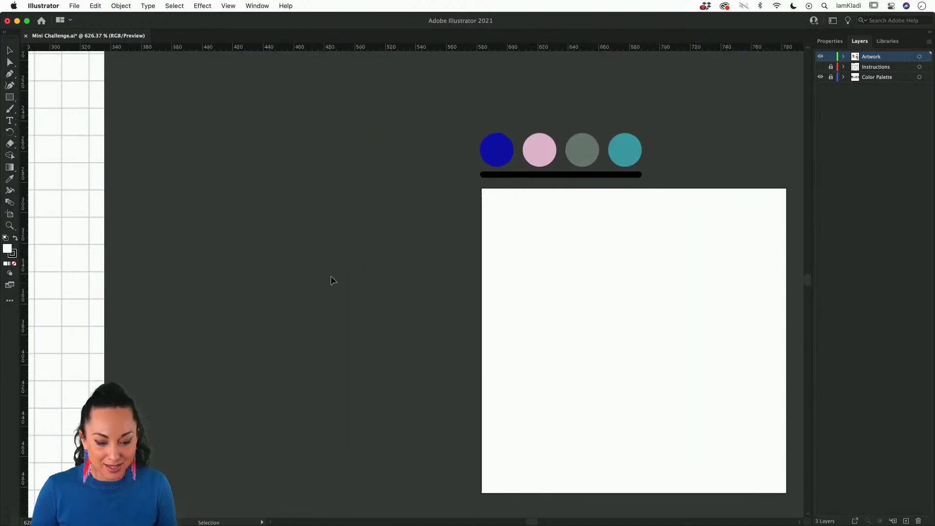
pyautogui.scroll(-5, 331, 280)
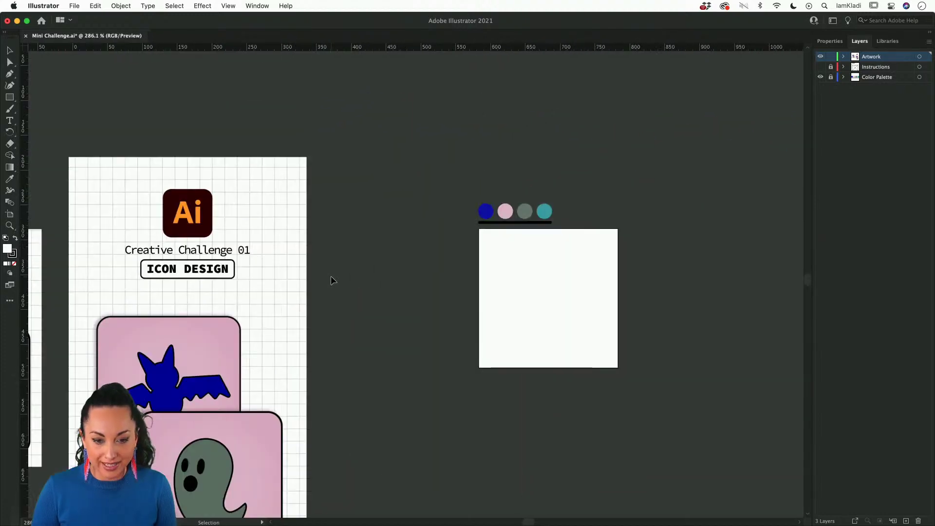
pyautogui.hscroll(-2, 331, 281)
pyautogui.scroll(-2, 332, 281)
pyautogui.scroll(-2, 331, 280)
pyautogui.hscroll(-1, 332, 281)
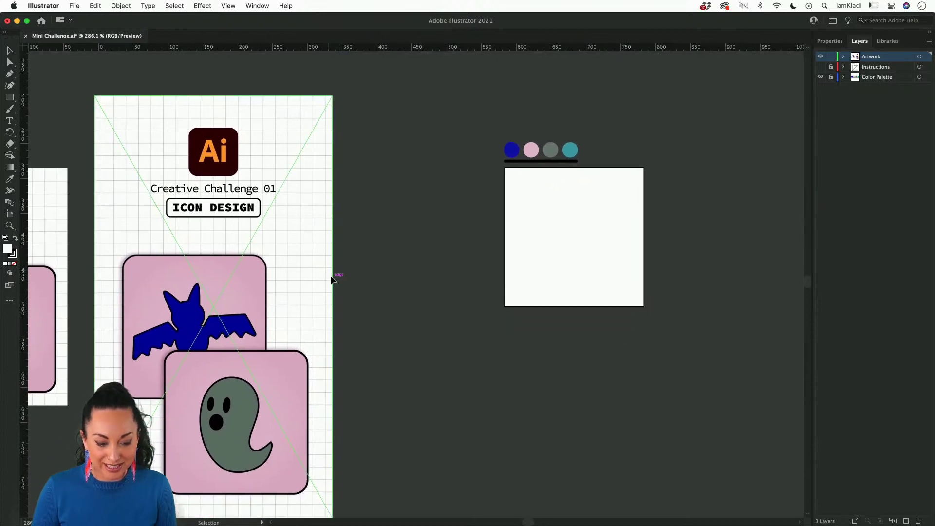
pyautogui.scroll(3, 331, 281)
pyautogui.scroll(-3, 331, 281)
pyautogui.hscroll(-2, 331, 281)
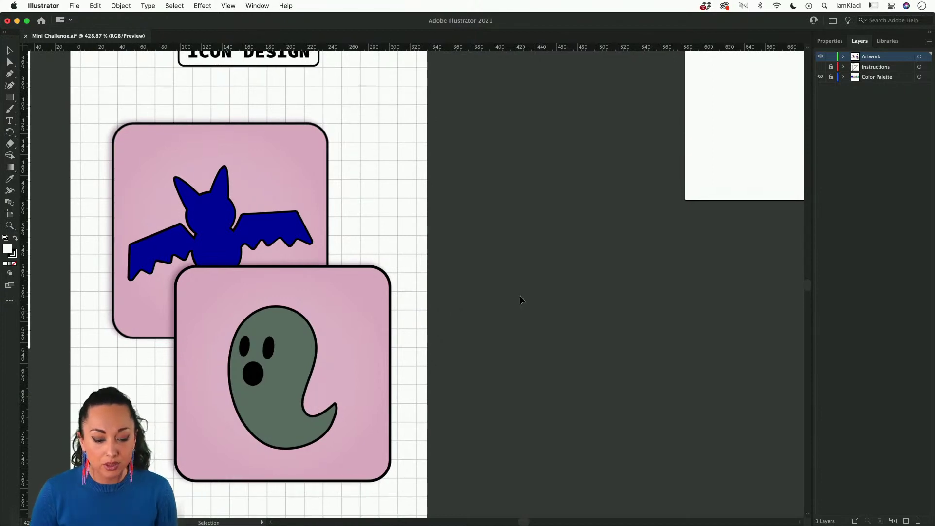
pyautogui.scroll(1, 519, 296)
pyautogui.hscroll(1, 519, 296)
pyautogui.scroll(2, 520, 300)
pyautogui.hscroll(2, 520, 300)
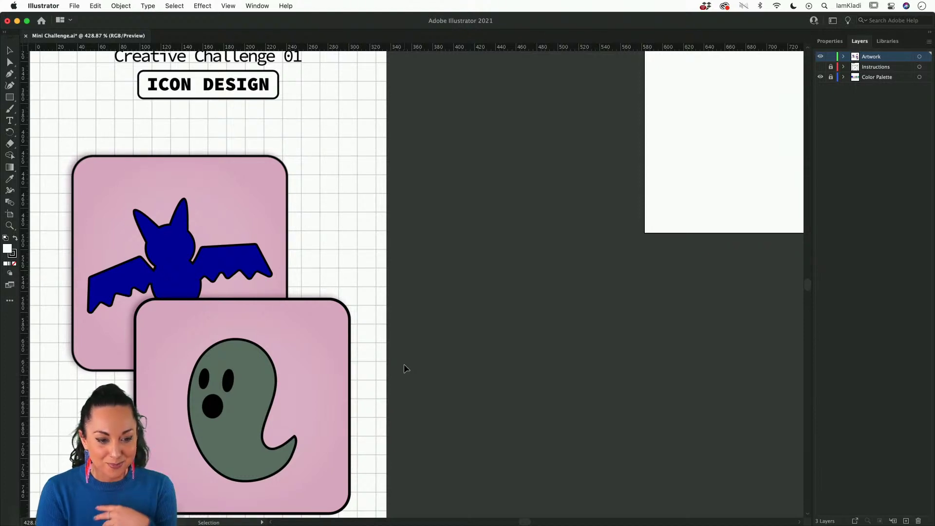
# Draw a circle for the bat's head on the blank 200 x 200 px artboard and a larger overlapping ellipse below it for the body.
pyautogui.moveTo(526, 312); pyautogui.dragTo(378, 433)
pyautogui.moveTo(247, 202); pyautogui.dragTo(348, 188)
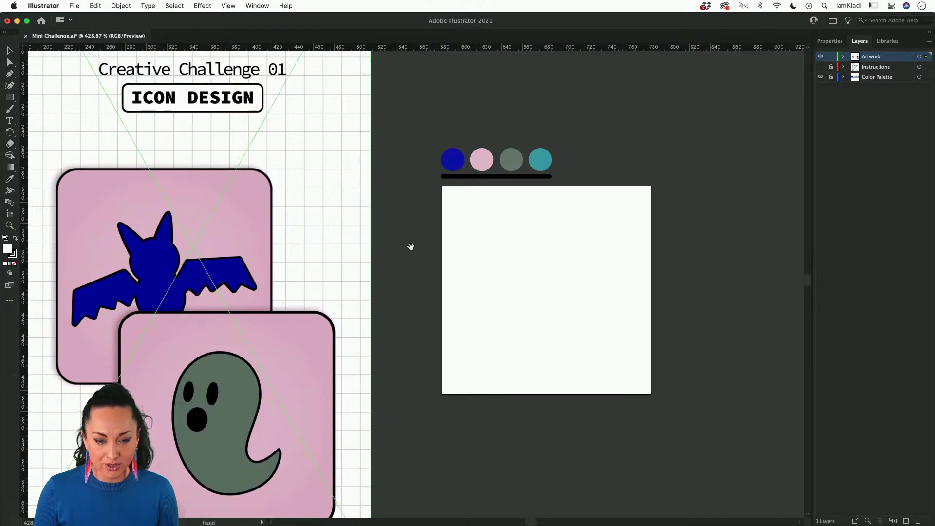
pyautogui.moveTo(419, 258); pyautogui.dragTo(386, 270)
pyautogui.click(418, 289)
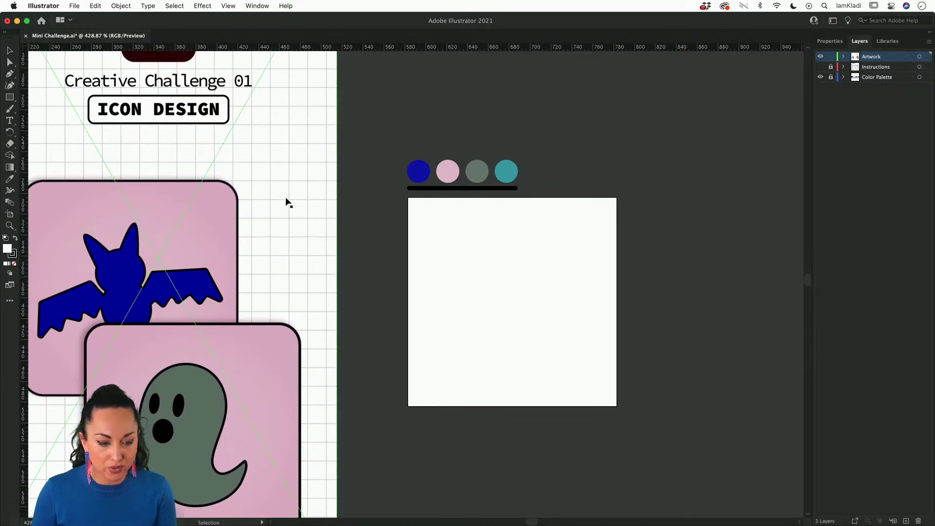
pyautogui.click(9, 99)
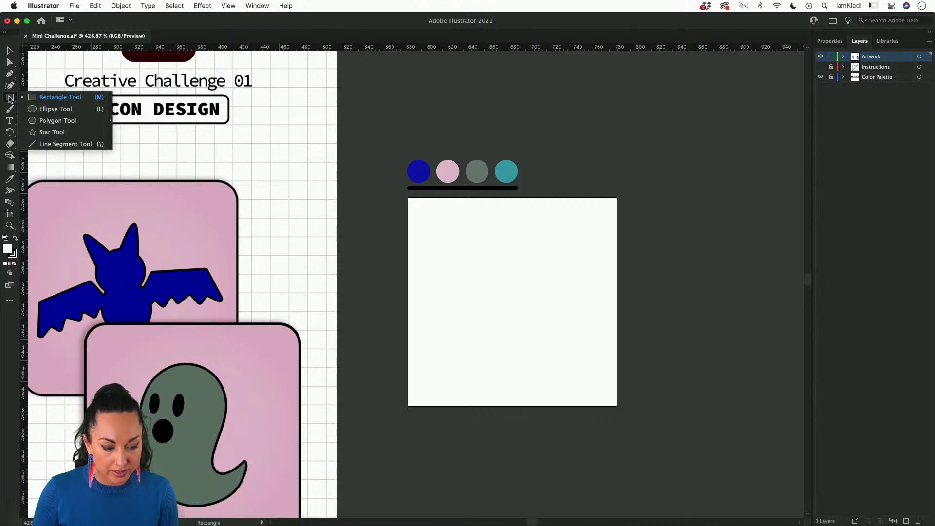
pyautogui.click(52, 109)
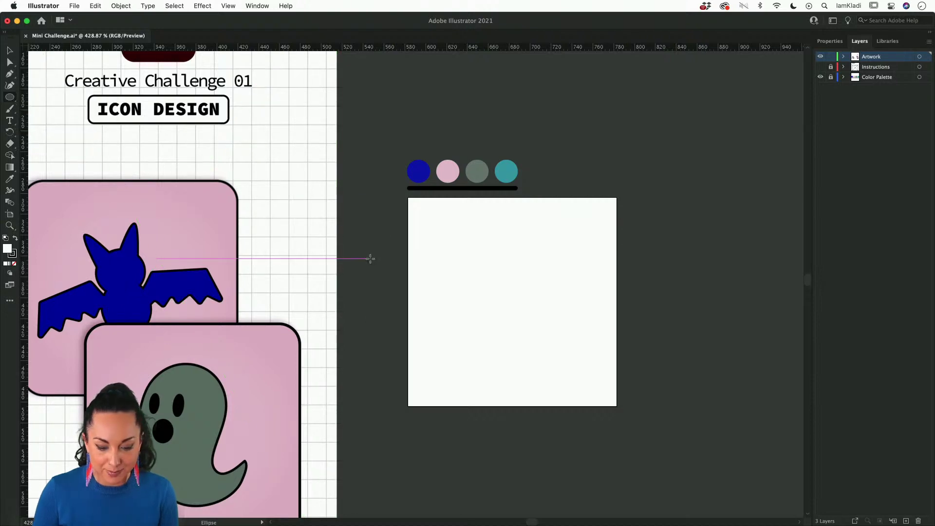
pyautogui.moveTo(485, 238); pyautogui.dragTo(533, 287)
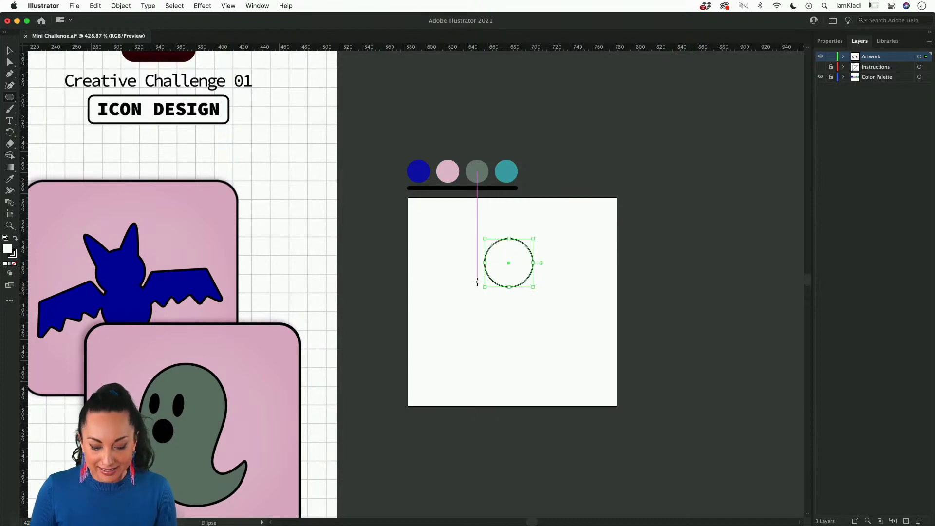
pyautogui.moveTo(476, 279); pyautogui.dragTo(545, 343)
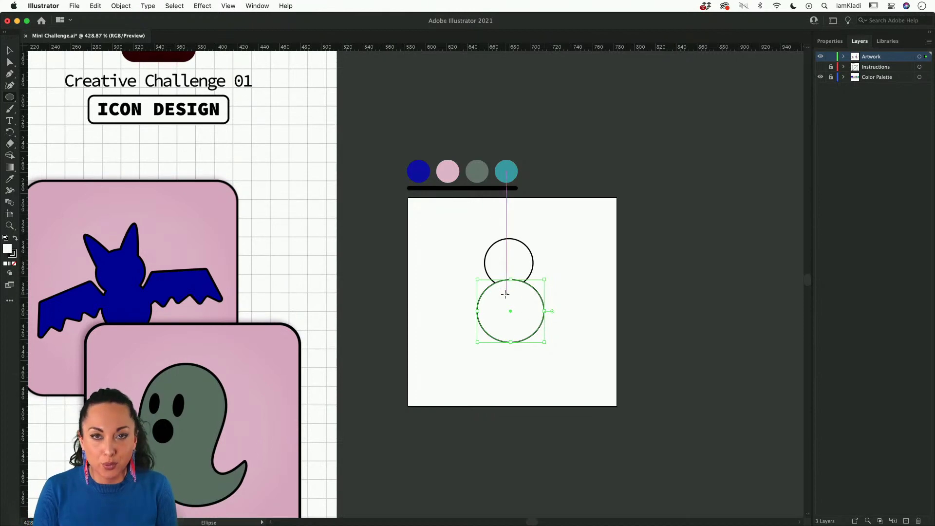
# Draw a closed, curved, pointed ear with the Pen tool on the upper left of the bat's head.
pyautogui.press('p')
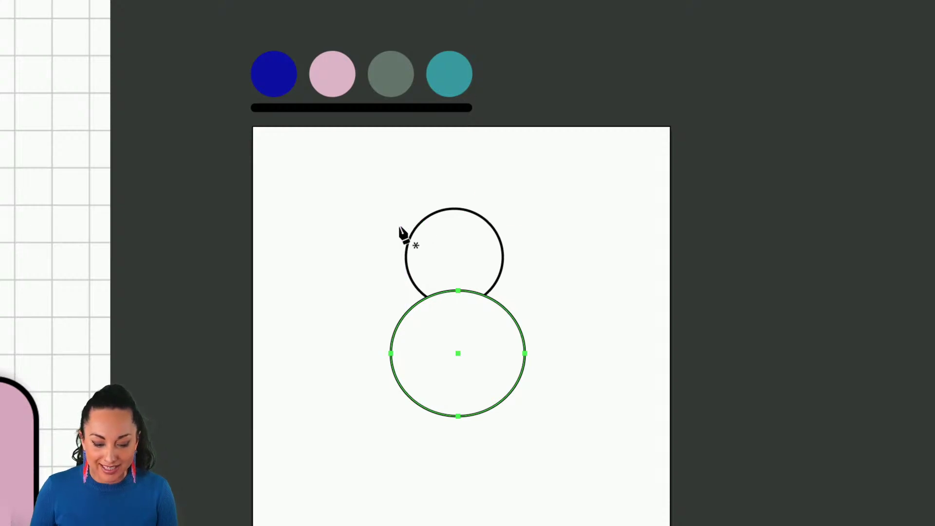
pyautogui.moveTo(414, 237)
pyautogui.mouseDown()
pyautogui.moveTo(396, 202)
pyautogui.moveTo(409, 200)
pyautogui.moveTo(423, 240)
pyautogui.moveTo(400, 239)
pyautogui.mouseUp()
pyautogui.click(435, 219)
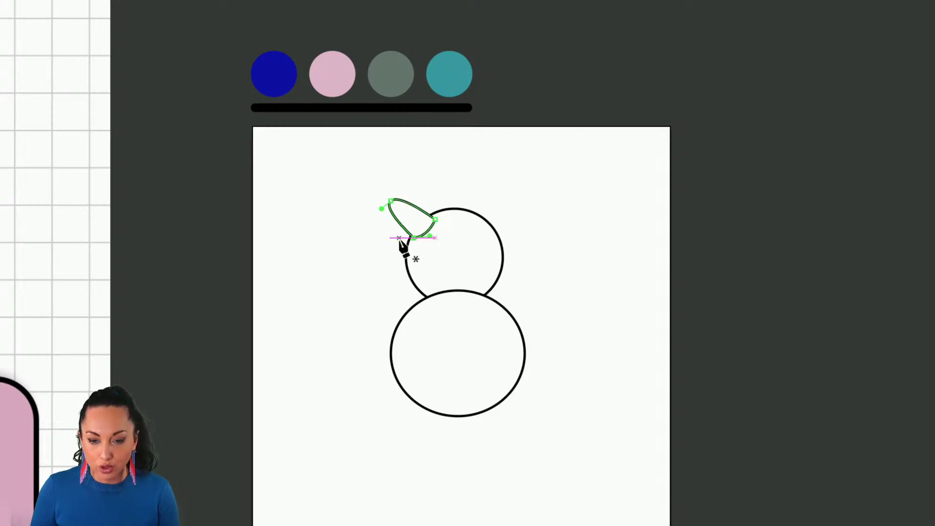
pyautogui.press('v')
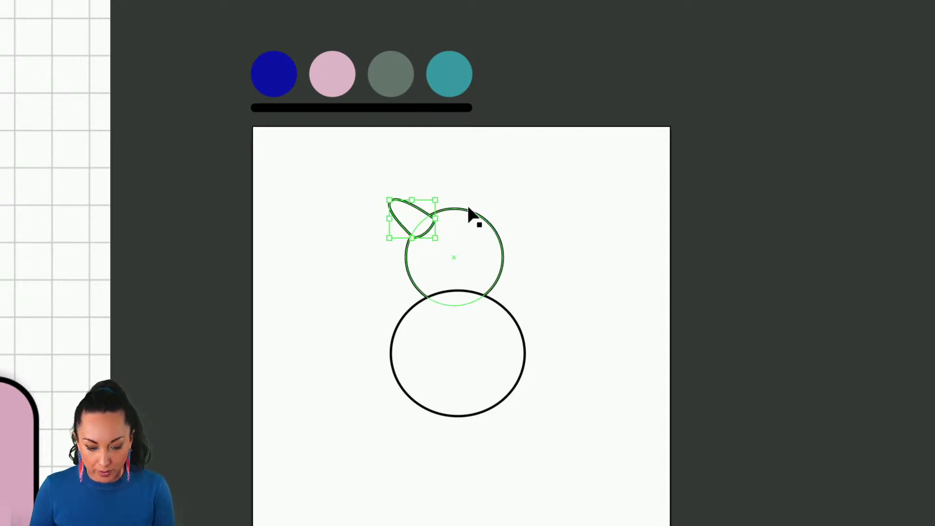
pyautogui.click(433, 204)
pyautogui.click(428, 208)
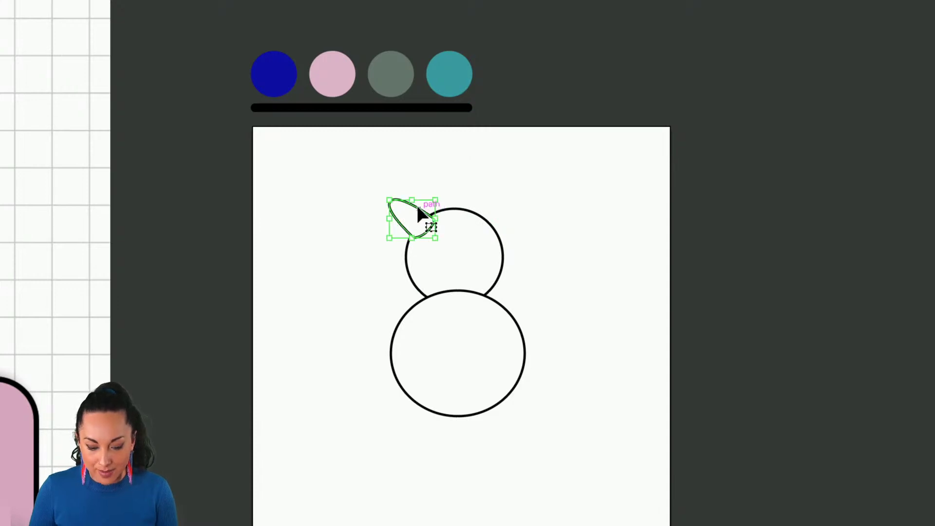
pyautogui.click(448, 180)
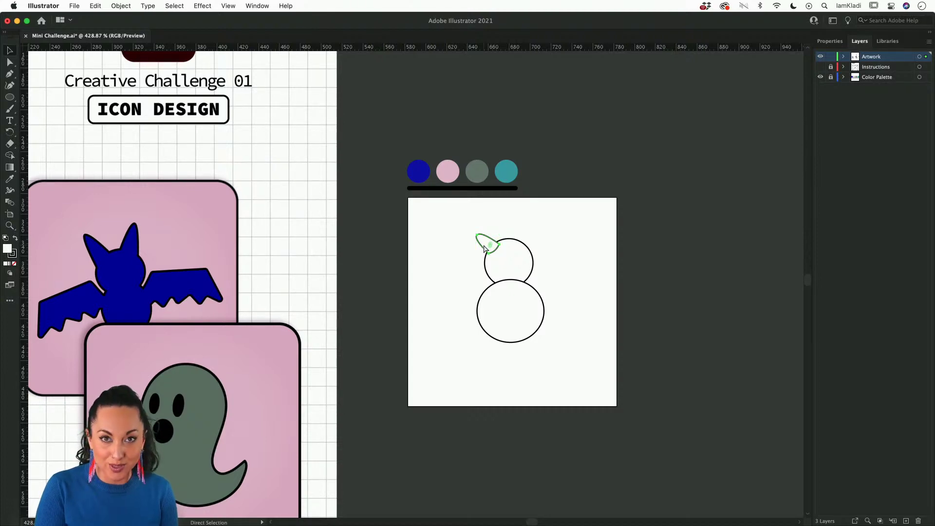
# Duplicate the ear, flip the copy horizontally, and place it on the opposite side of the bat's head.
pyautogui.click(485, 249)
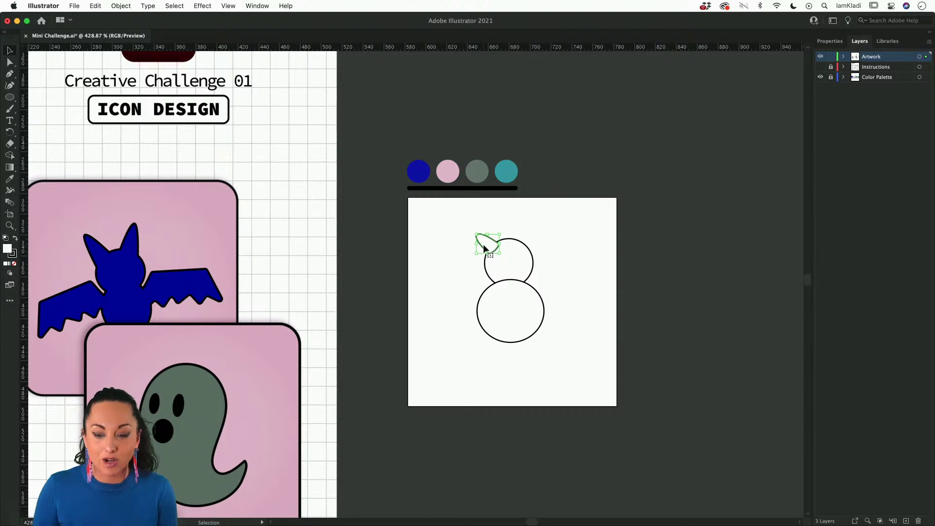
pyautogui.click(825, 43)
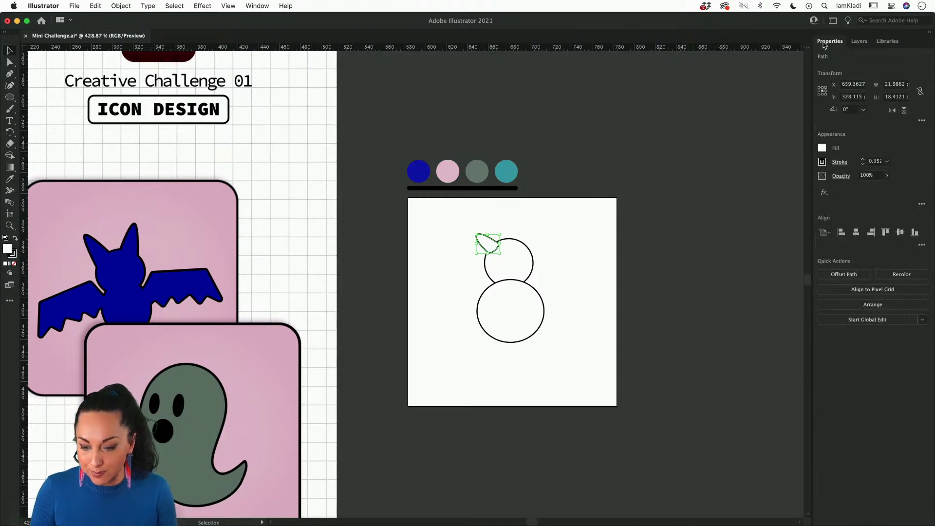
pyautogui.click(894, 111)
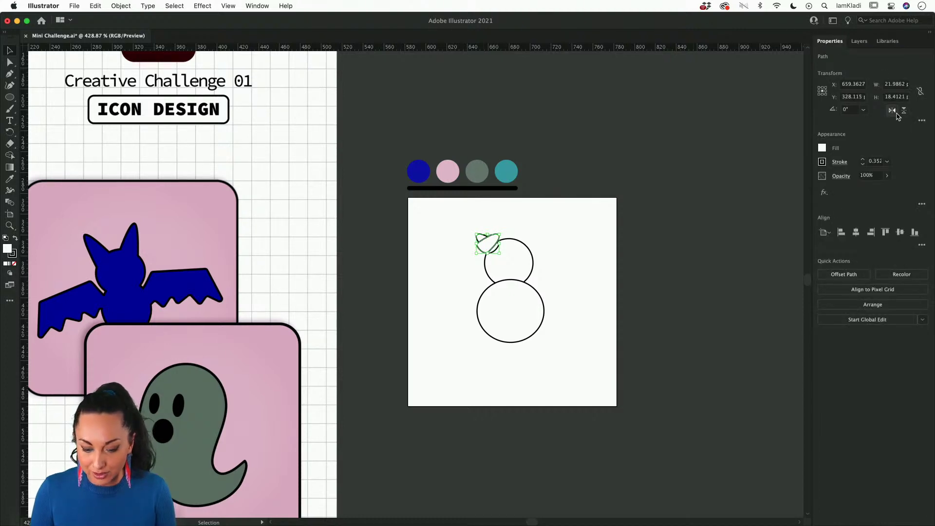
pyautogui.click(903, 111)
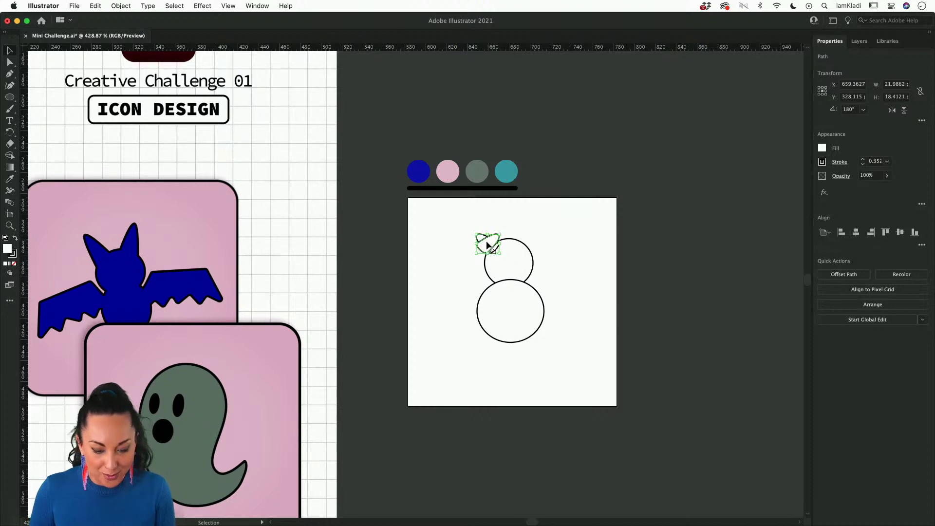
pyautogui.moveTo(487, 243); pyautogui.dragTo(528, 241)
pyautogui.click(555, 246)
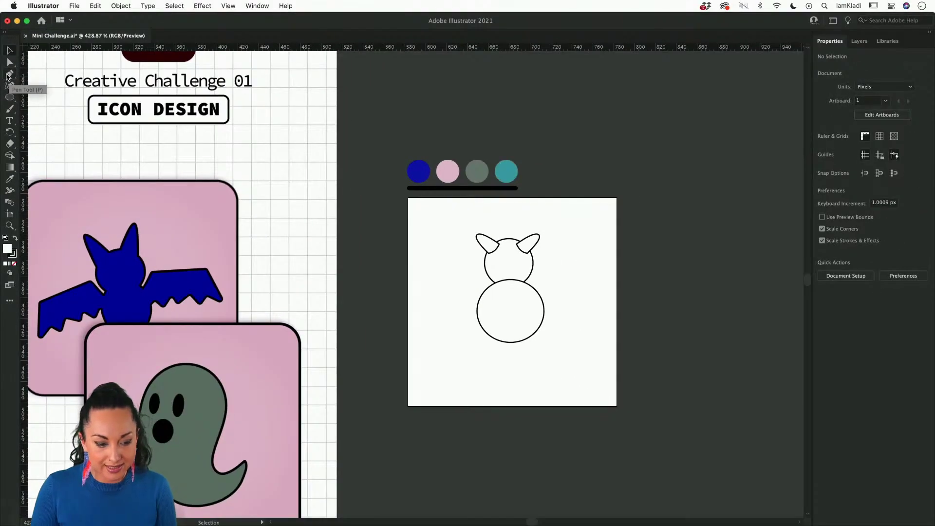
# Start the right wing's outline with the Pen tool, running straight segments from inside the body along the upper edge to the artboard's right edge.
pyautogui.click(8, 74)
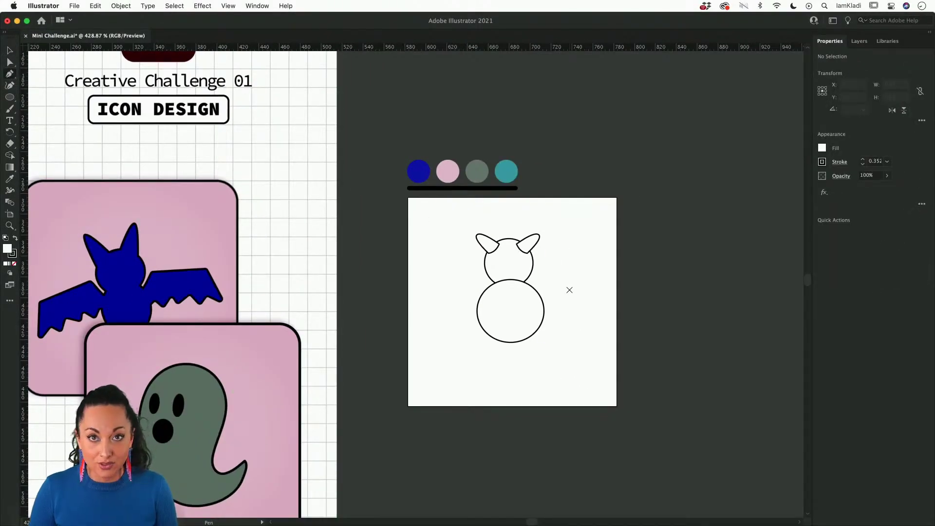
pyautogui.click(520, 303)
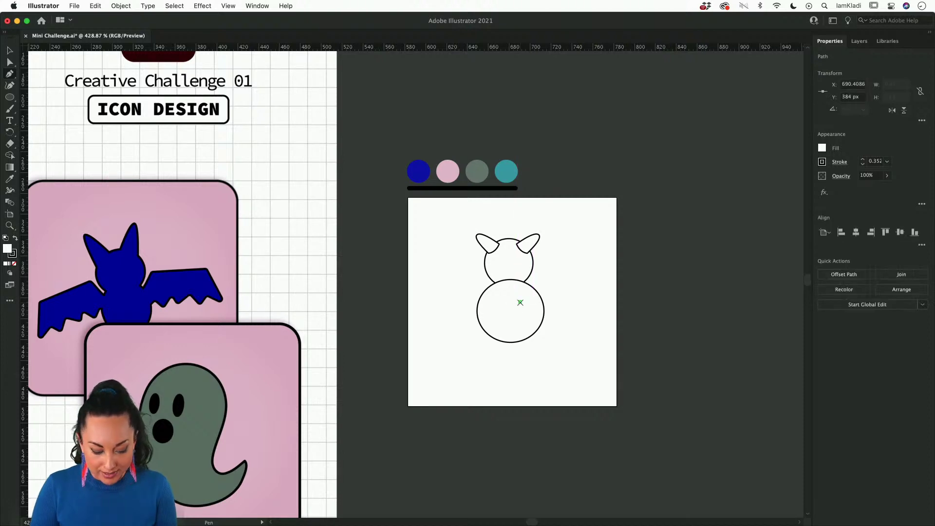
pyautogui.click(544, 277)
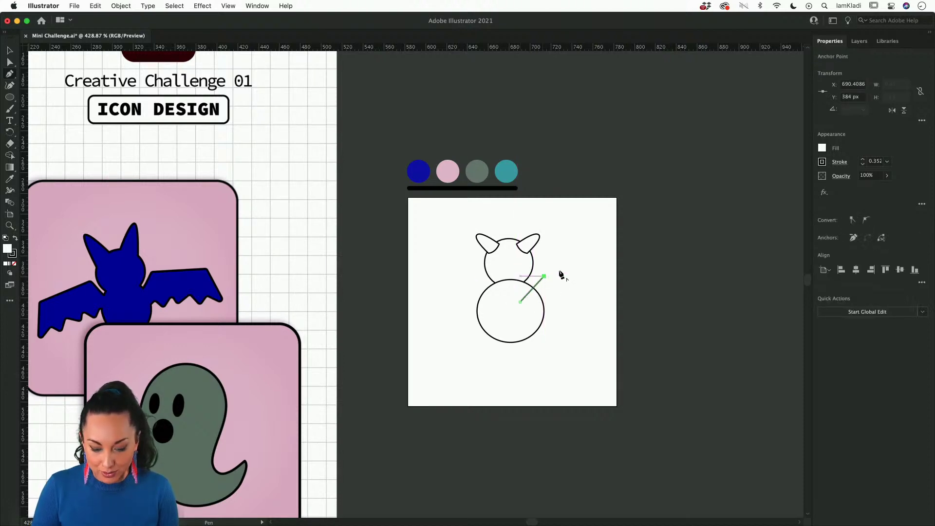
pyautogui.click(603, 271)
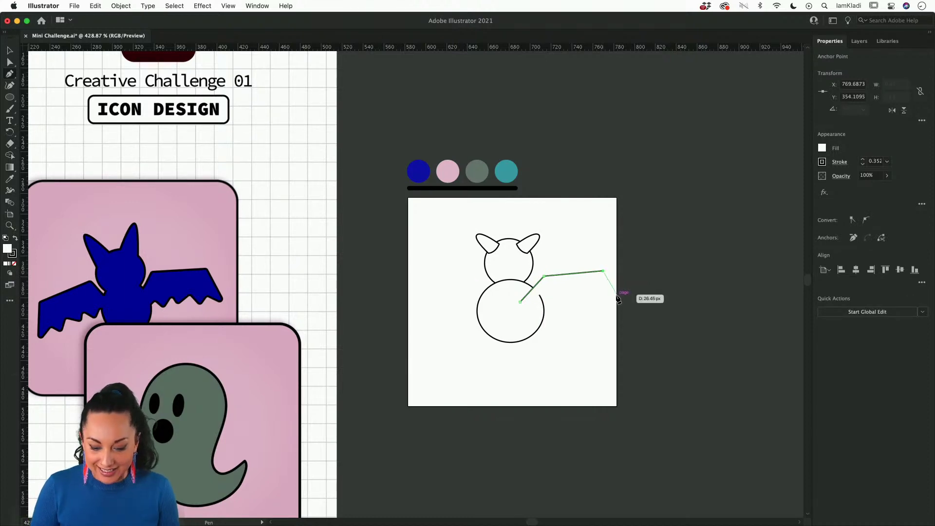
pyautogui.click(618, 300)
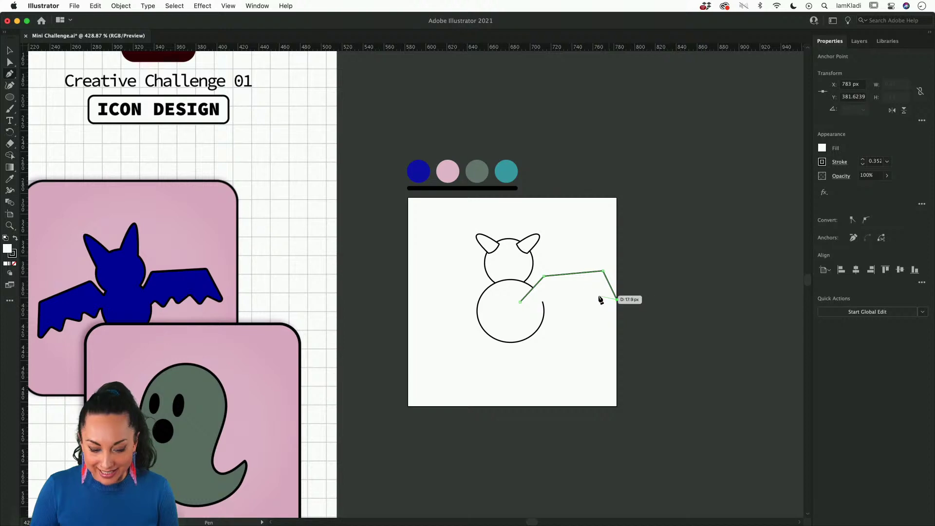
# Add a zigzag lower edge of straight segments back to the body and close the wing's path at its starting anchor.
pyautogui.click(599, 296)
pyautogui.click(591, 307)
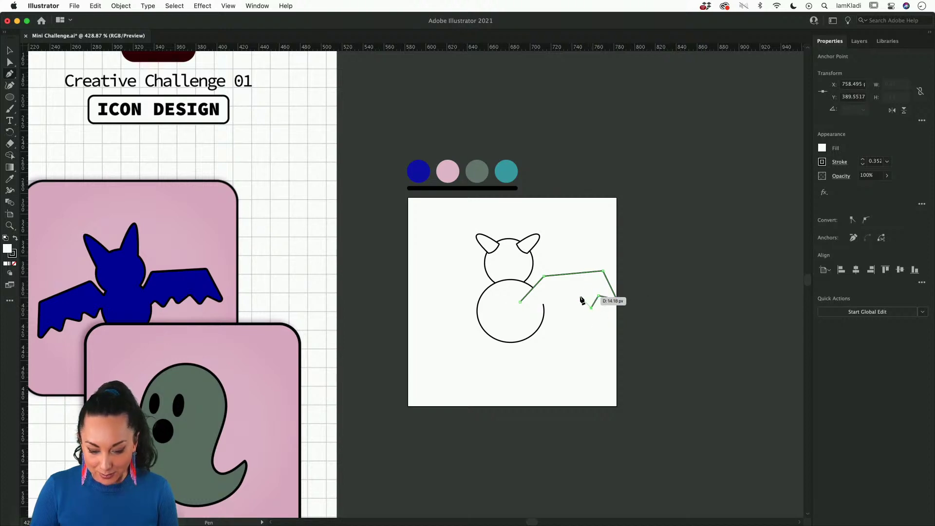
pyautogui.click(578, 311)
pyautogui.click(563, 298)
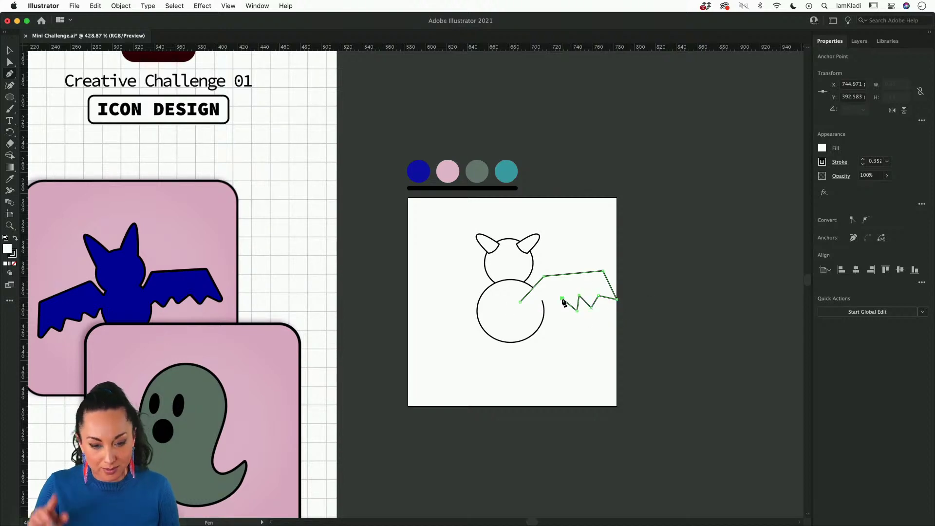
pyautogui.click(552, 320)
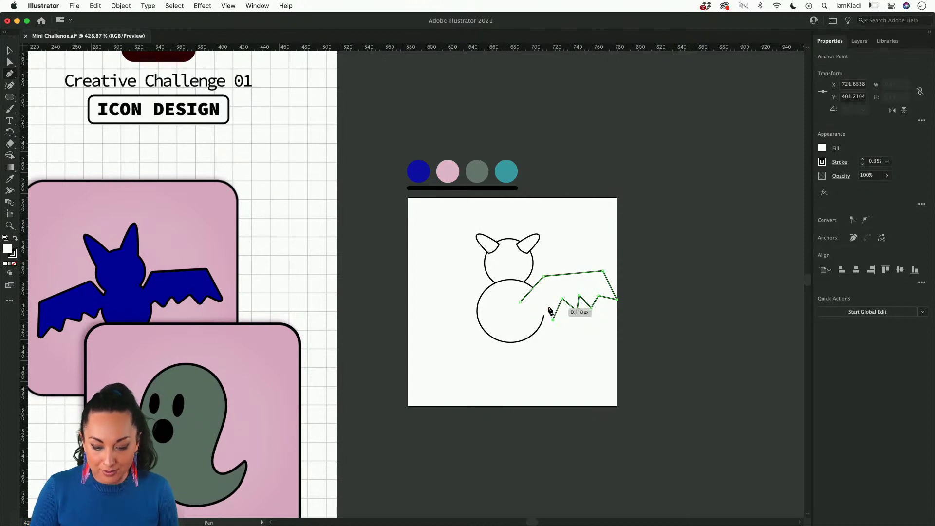
pyautogui.click(547, 299)
pyautogui.click(534, 305)
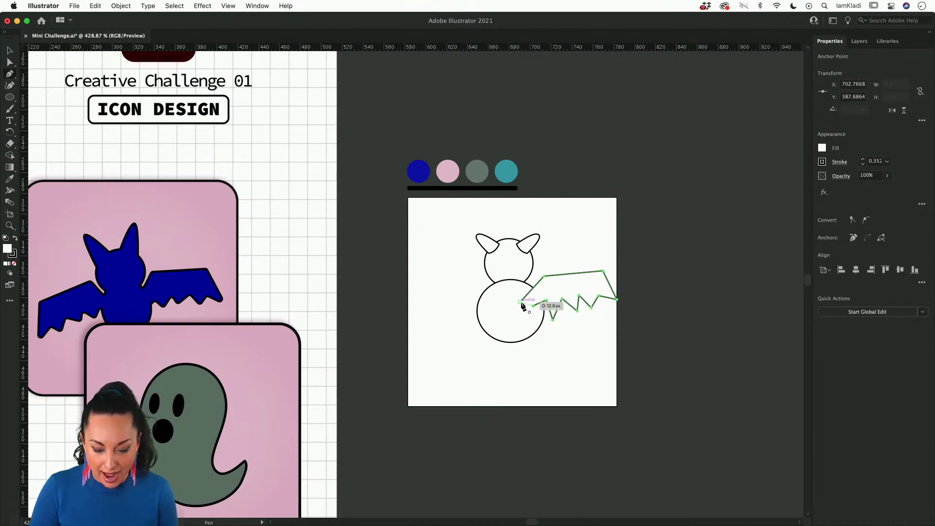
pyautogui.click(521, 303)
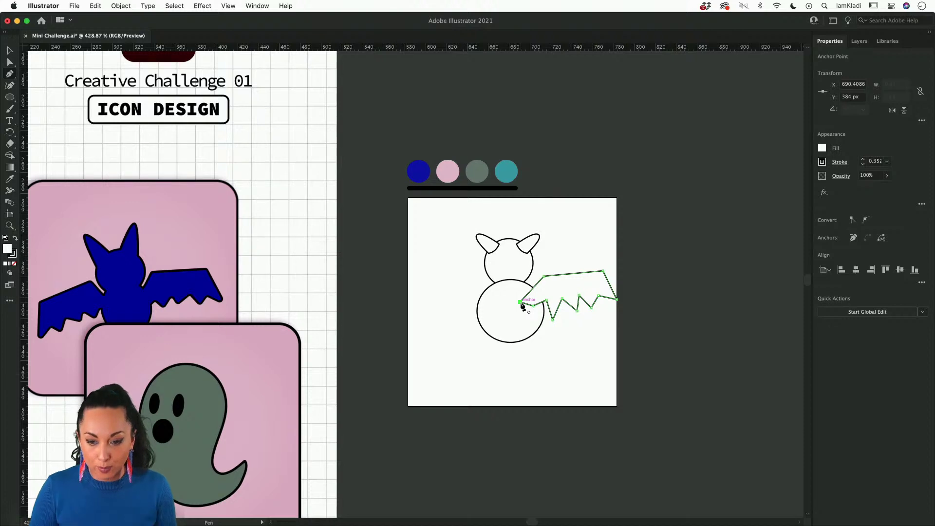
# Even out the wing's zigzag by repositioning individual anchor points, and move the wing tip slightly past the artboard's right edge.
pyautogui.scroll(3, 523, 305)
pyautogui.scroll(3, 521, 304)
pyautogui.hscroll(2, 518, 305)
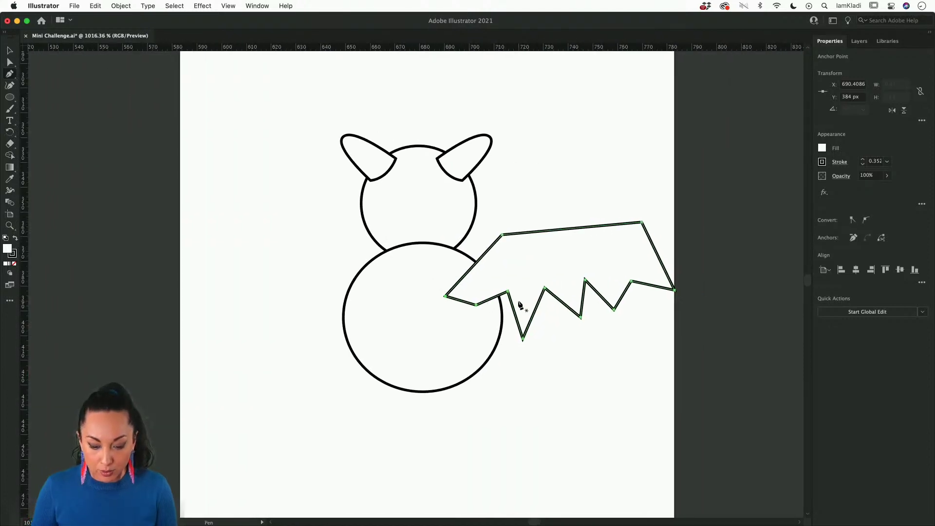
pyautogui.press('a')
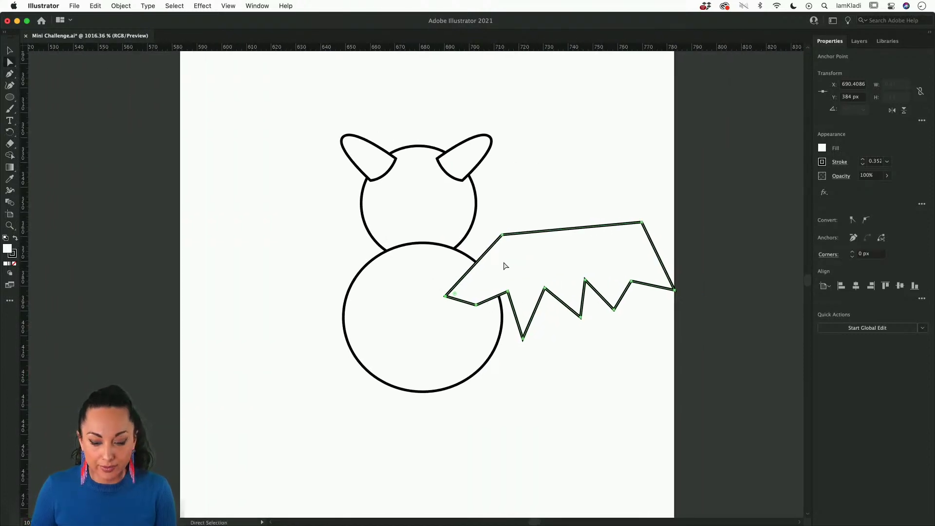
pyautogui.moveTo(509, 292)
pyautogui.mouseDown()
pyautogui.moveTo(502, 274)
pyautogui.moveTo(500, 309)
pyautogui.moveTo(497, 290)
pyautogui.mouseUp()
pyautogui.moveTo(523, 340); pyautogui.dragTo(520, 317)
pyautogui.click(545, 288)
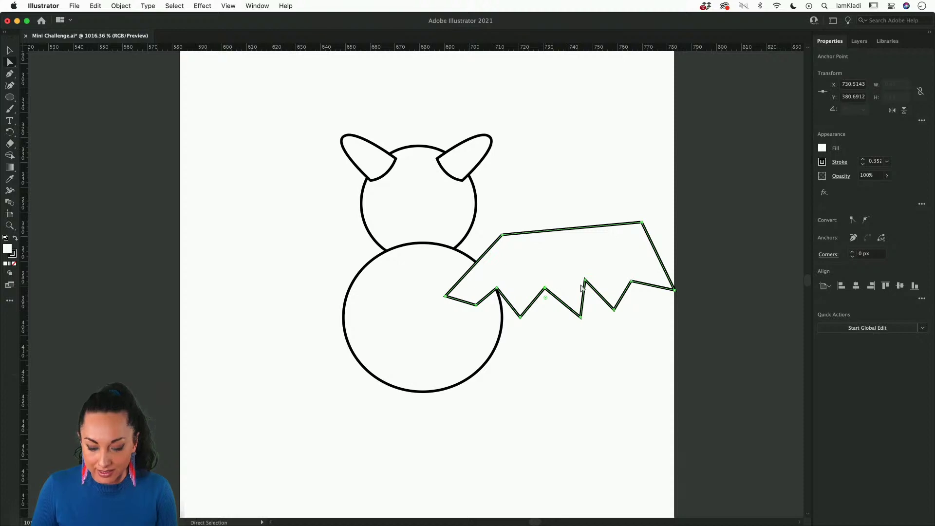
pyautogui.moveTo(585, 281); pyautogui.dragTo(591, 280)
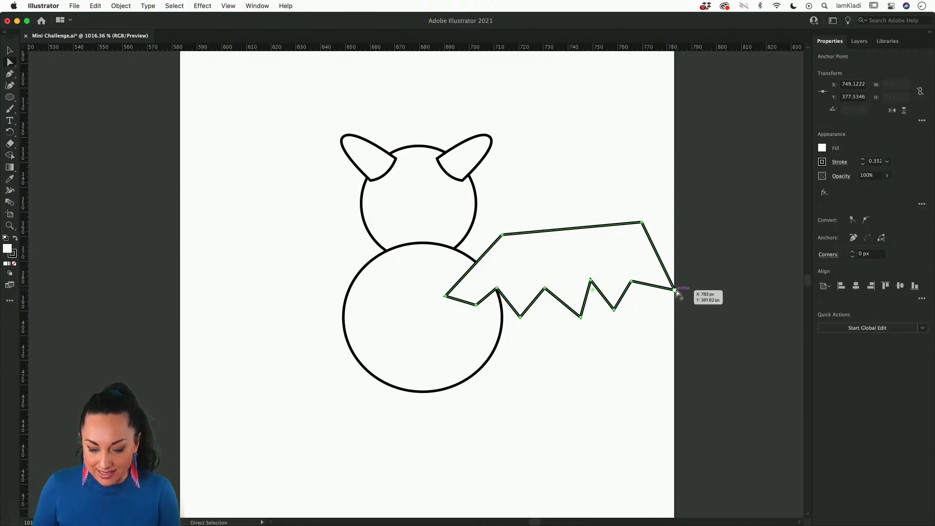
pyautogui.moveTo(674, 290); pyautogui.dragTo(679, 288)
pyautogui.click(663, 190)
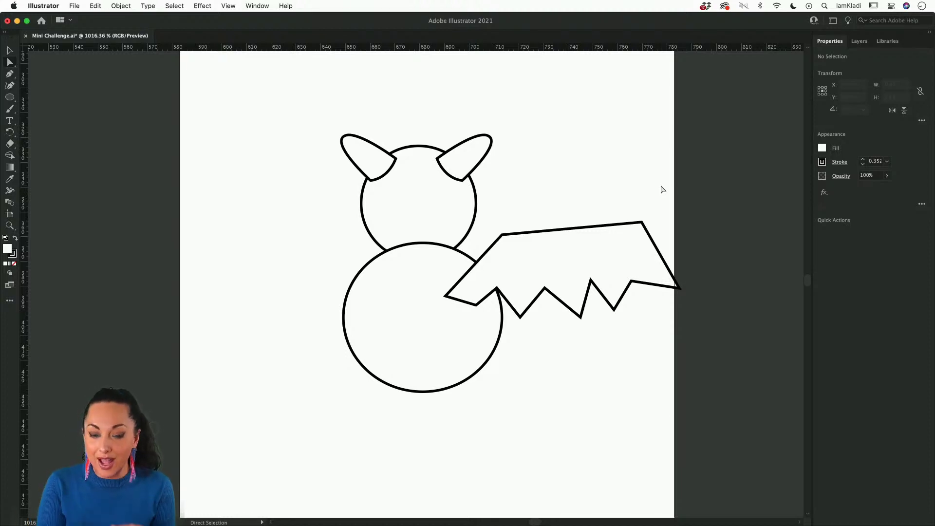
# Select the whole wing path with the Direct Selection tool and slightly round all its corners together.
pyautogui.click(10, 63)
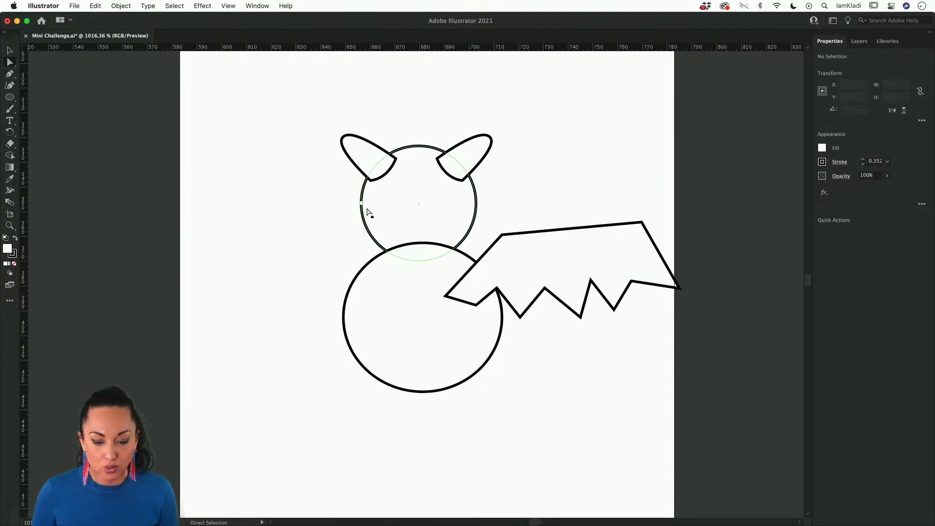
pyautogui.click(540, 268)
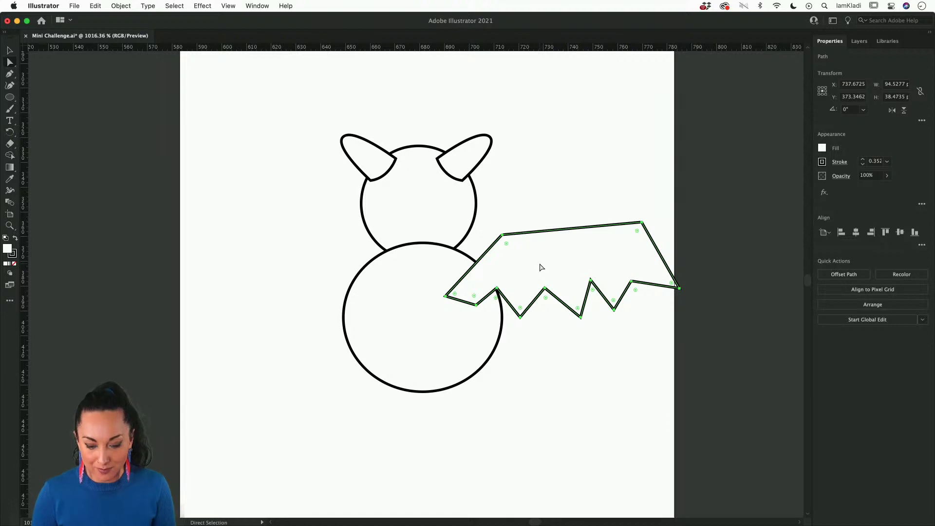
pyautogui.scroll(3, 540, 268)
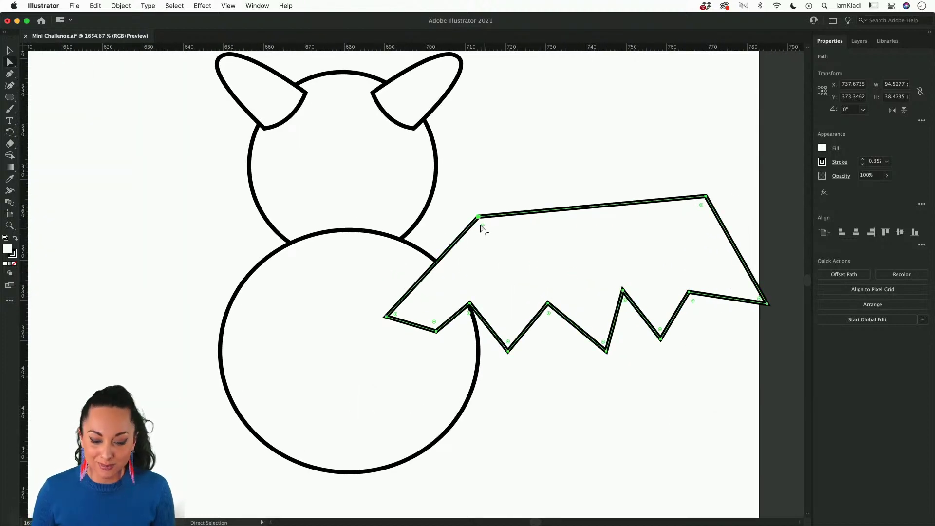
pyautogui.moveTo(484, 227)
pyautogui.mouseDown()
pyautogui.moveTo(495, 239)
pyautogui.moveTo(478, 214)
pyautogui.moveTo(486, 229)
pyautogui.mouseUp()
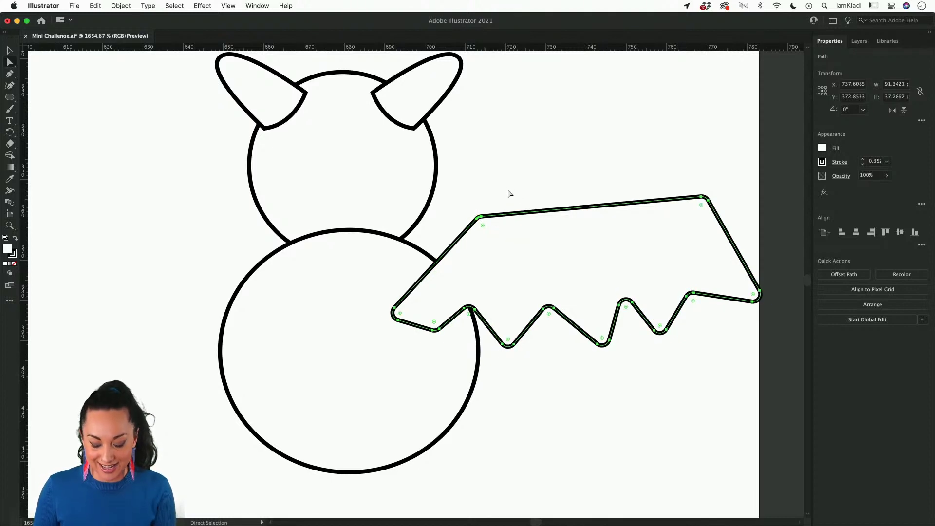
# Rotate the right wing about 9.6° counterclockwise and place it against the body with its tip inside the artboard's right edge.
pyautogui.press('v')
pyautogui.scroll(-5, 508, 194)
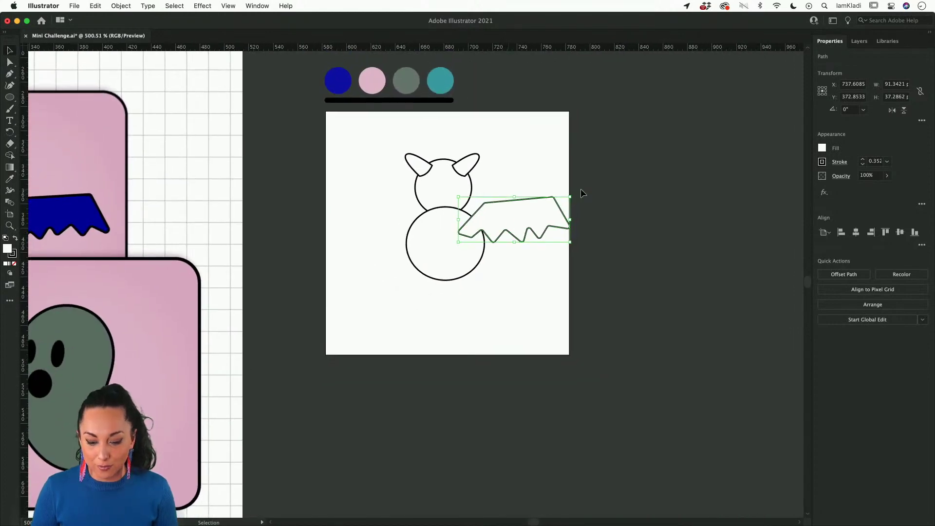
pyautogui.moveTo(580, 193); pyautogui.dragTo(524, 189)
pyautogui.press('a')
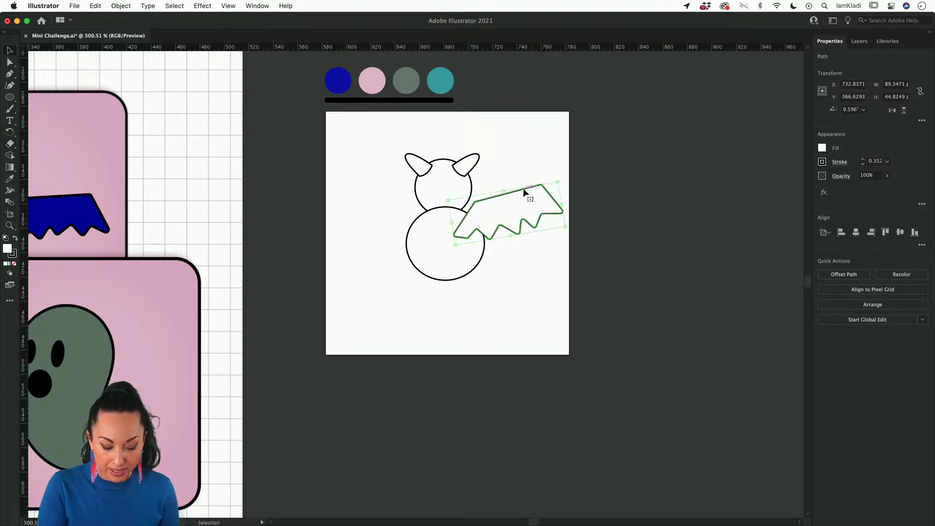
# Duplicate the right wing in place and flip the copy horizontally.
pyautogui.press('v')
pyautogui.click(524, 192)
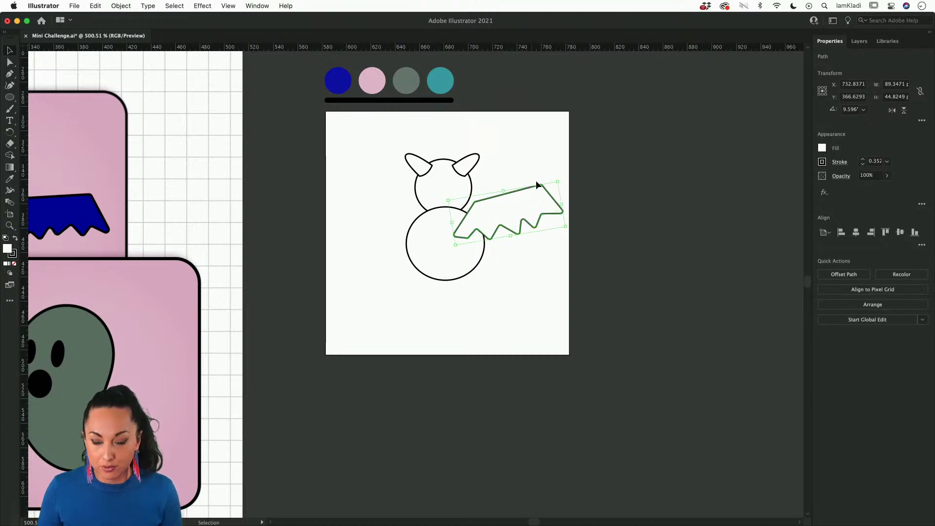
pyautogui.click(892, 113)
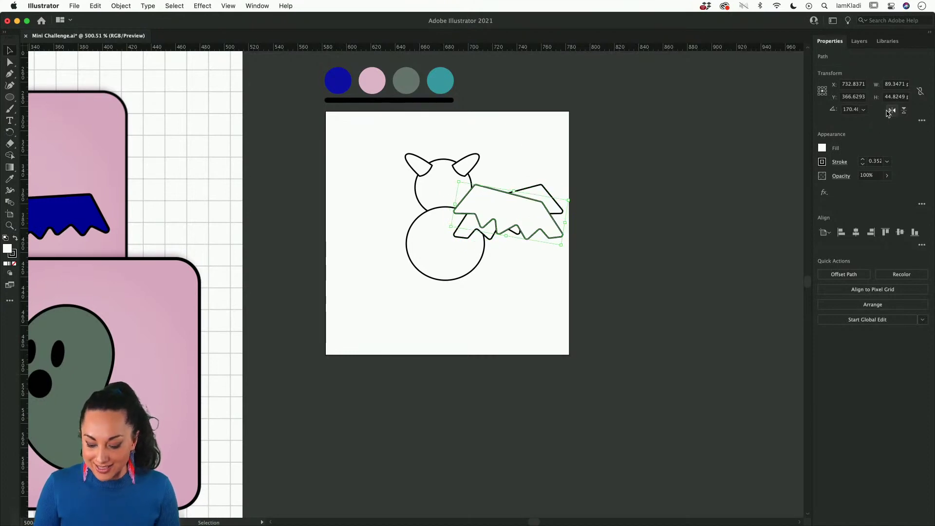
# Nudge the flipped wing horizontally to the left side of the body so it mirrors the right wing's position.
pyautogui.hotkey('shift', 'Left')
pyautogui.hotkey('shift', 'Left')
pyautogui.hotkey('shift', 'Left')
pyautogui.hotkey('shift', 'Left')
pyautogui.hotkey('shift', 'Left')
pyautogui.hotkey('shift', 'Left')
pyautogui.hotkey('shift', 'Left')
pyautogui.hotkey('shift', 'Left')
pyautogui.hotkey('shift', 'Left')
pyautogui.hotkey('shift', 'Left')
pyautogui.hotkey('shift', 'Left')
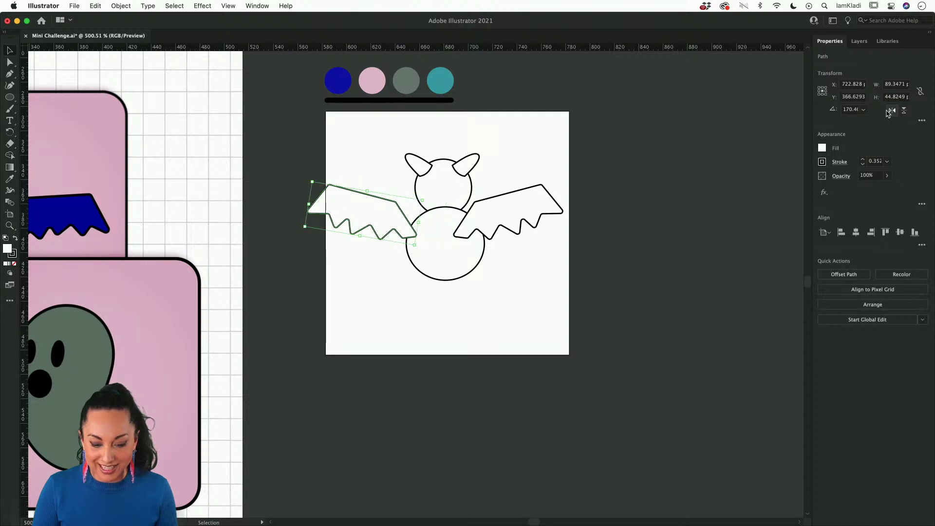
pyautogui.hotkey('shift', 'Right')
pyautogui.press('Right')
pyautogui.press('Right')
pyautogui.press('Right')
pyautogui.press('Right')
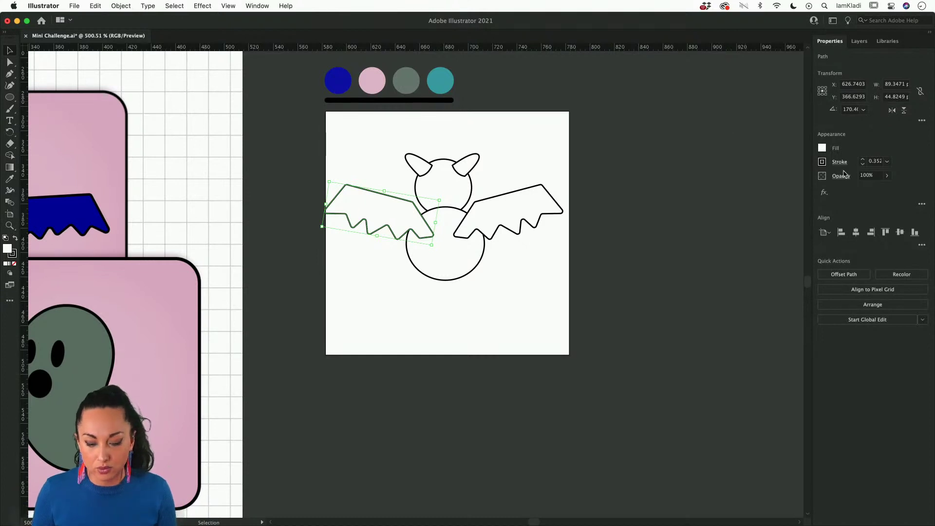
# Select the head, ears, body and both wings and unite them into a single bat shape.
pyautogui.click(415, 150)
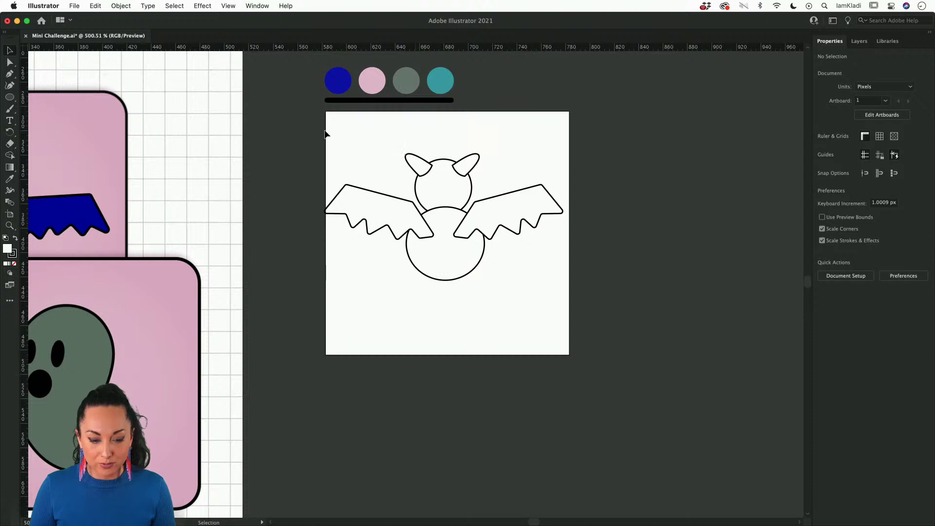
pyautogui.moveTo(328, 124); pyautogui.dragTo(524, 307)
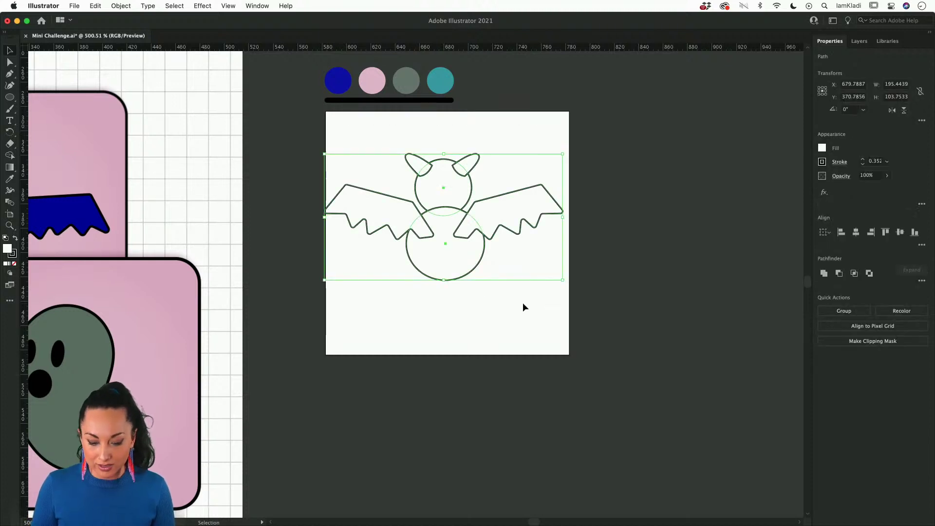
pyautogui.click(824, 273)
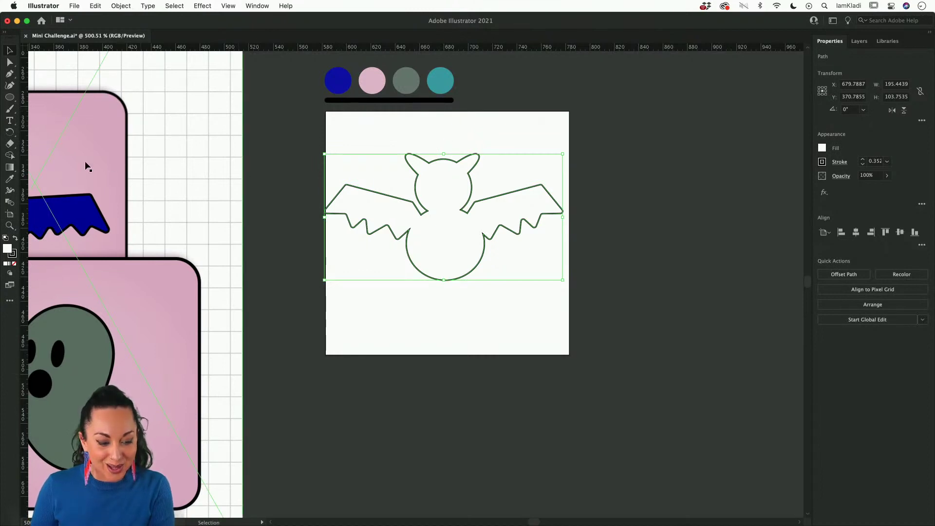
# Apply the palette's dark blue fill without a stroke to the bat using the Eyedropper, and centre the bat on the artboard.
pyautogui.click(10, 179)
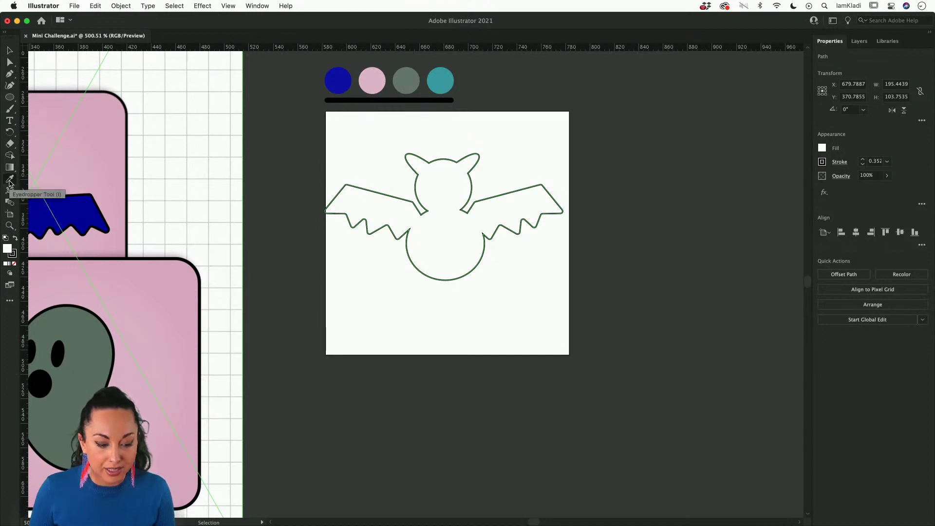
pyautogui.click(10, 181)
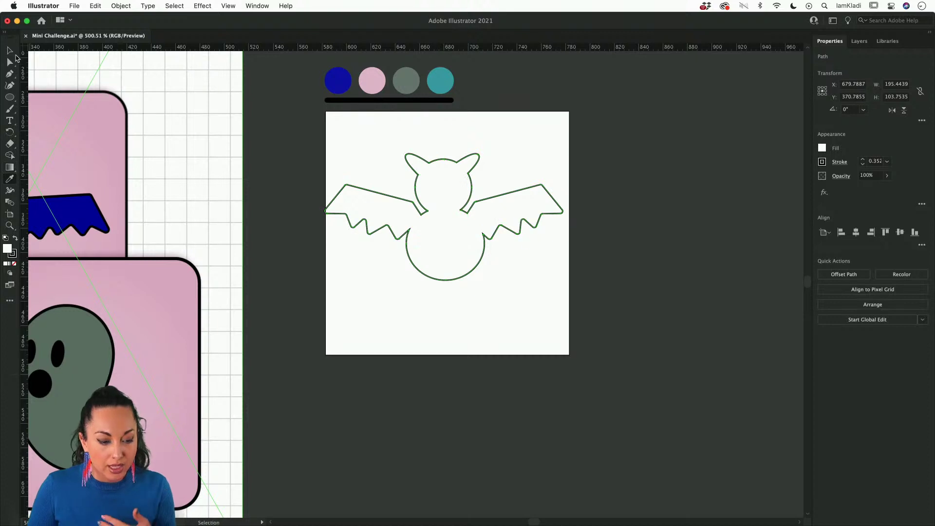
pyautogui.click(10, 50)
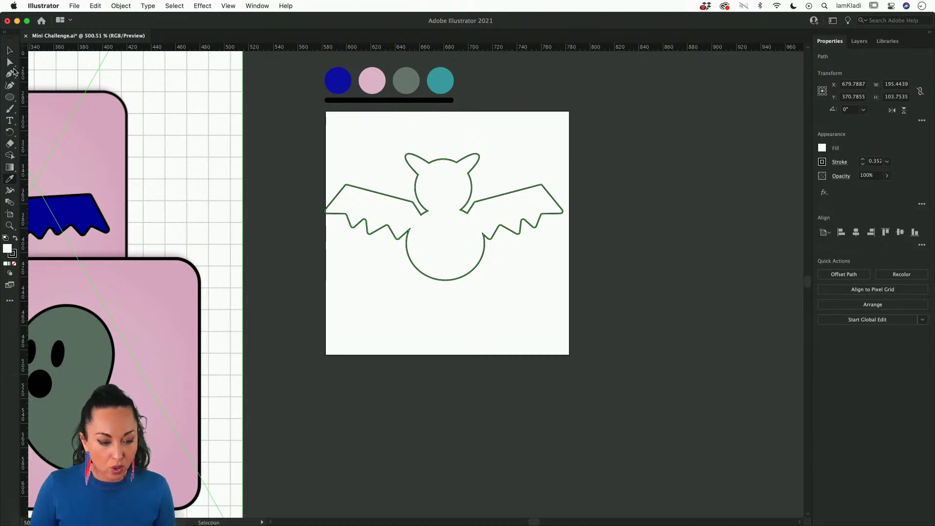
pyautogui.press('i')
pyautogui.click(345, 73)
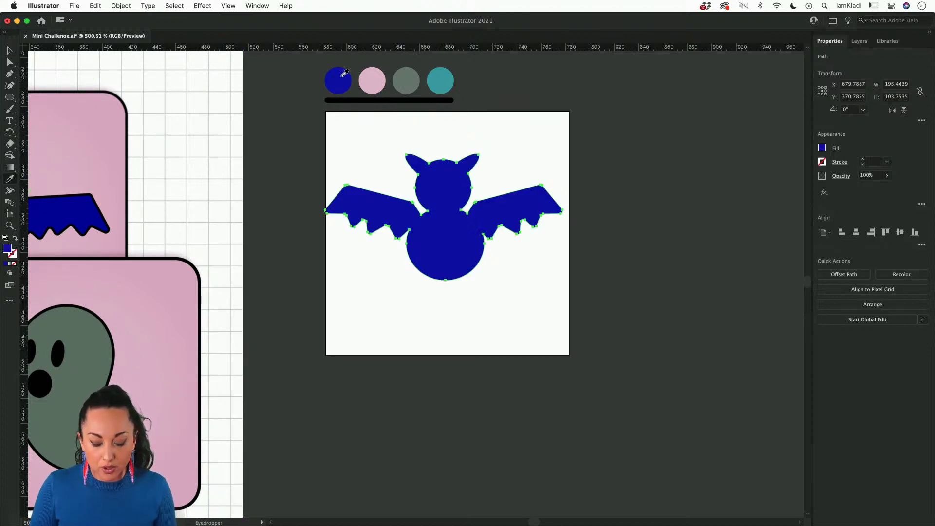
pyautogui.press('v')
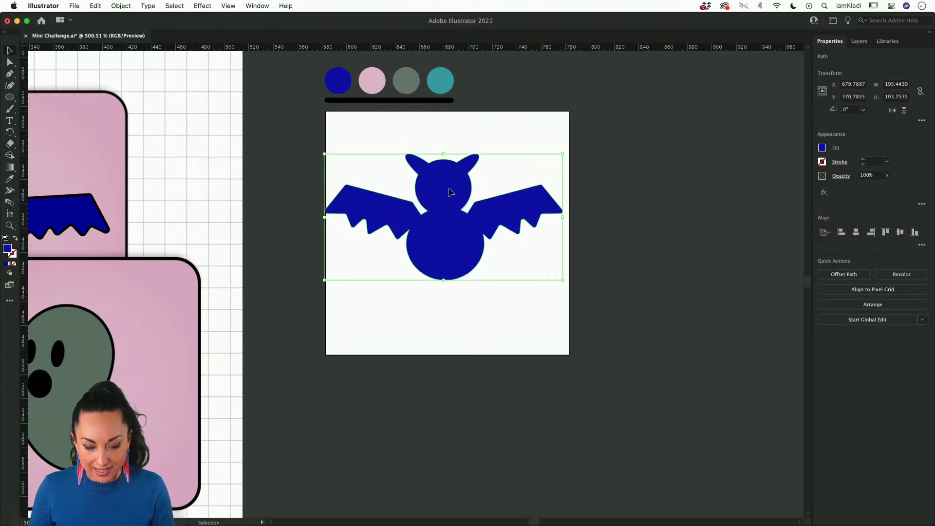
pyautogui.moveTo(449, 188); pyautogui.dragTo(506, 230)
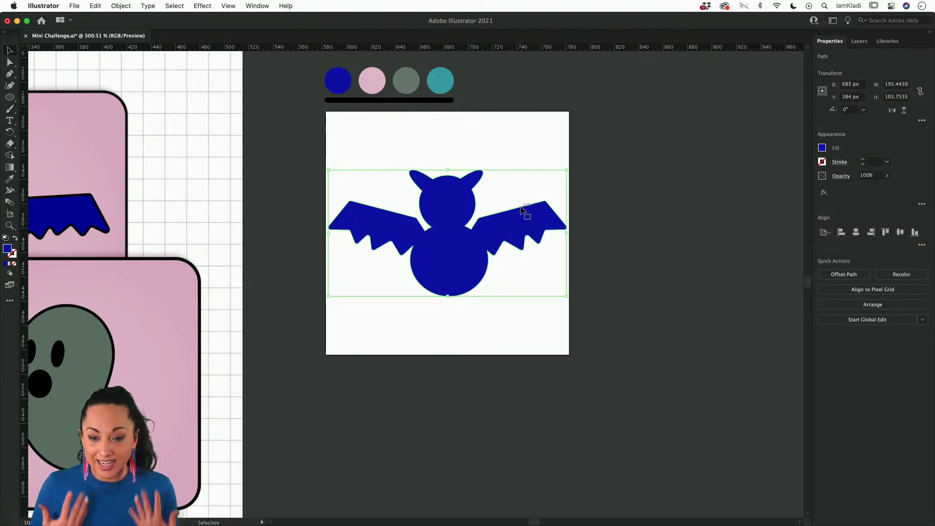
# Duplicate the bat artboard with its artwork to the right, level with the original, using the Artboard tool.
pyautogui.scroll(-3, 559, 263)
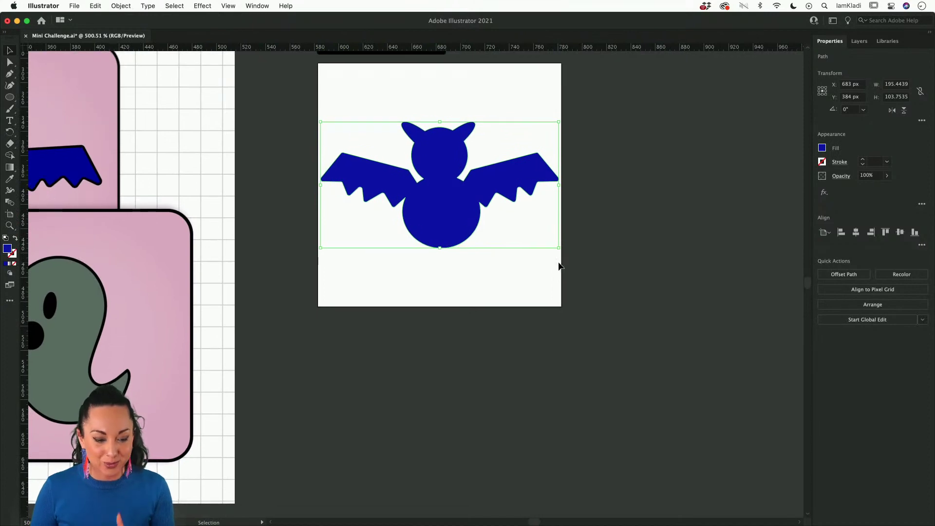
pyautogui.scroll(-2, 491, 317)
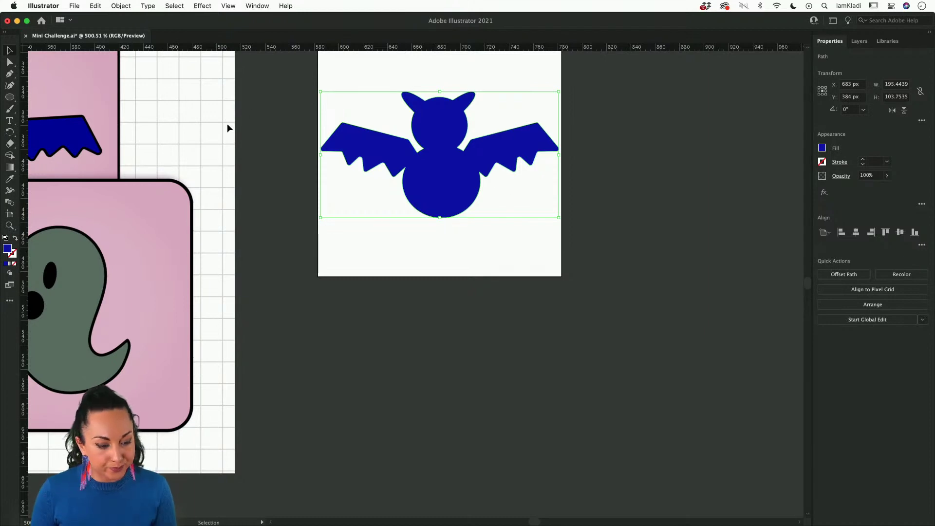
pyautogui.click(54, 86)
pyautogui.click(12, 76)
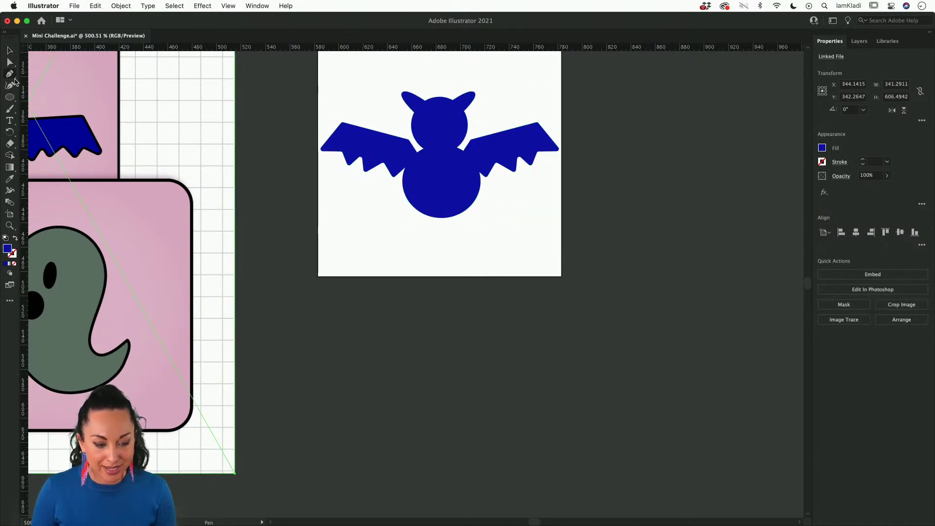
pyautogui.hscroll(-5, 324, 326)
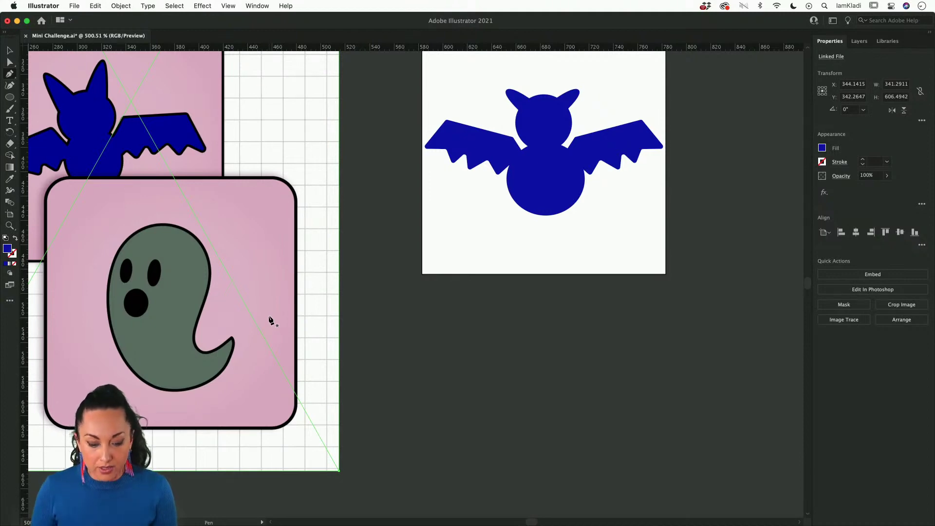
pyautogui.moveTo(413, 314); pyautogui.dragTo(192, 375)
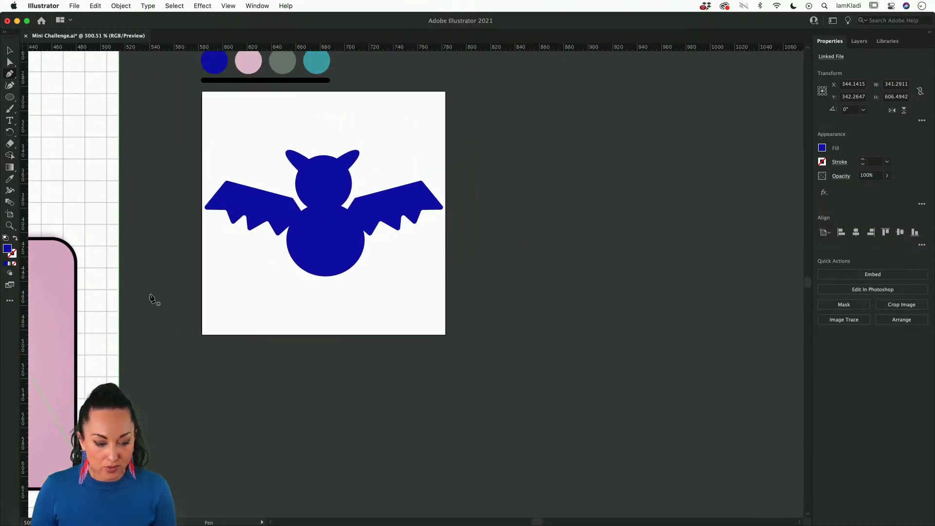
pyautogui.click(9, 218)
pyautogui.moveTo(276, 291); pyautogui.dragTo(511, 316)
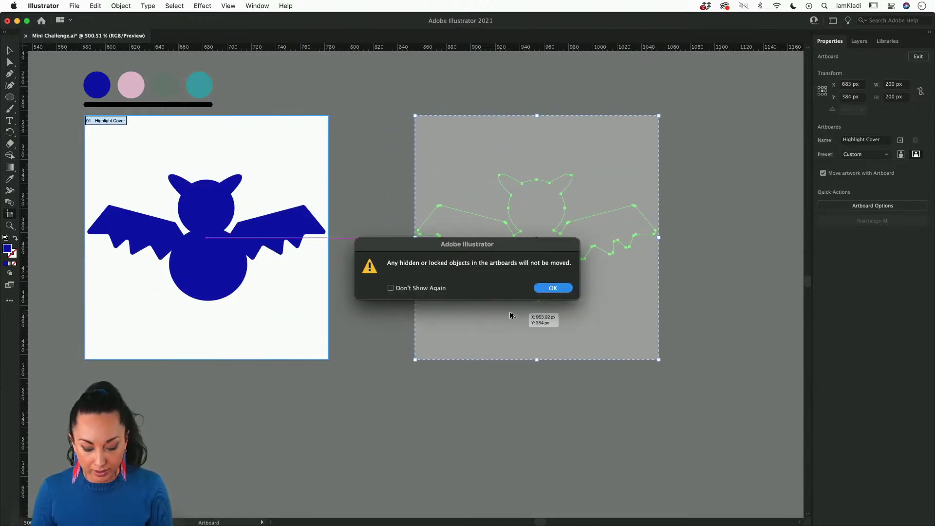
pyautogui.click(552, 287)
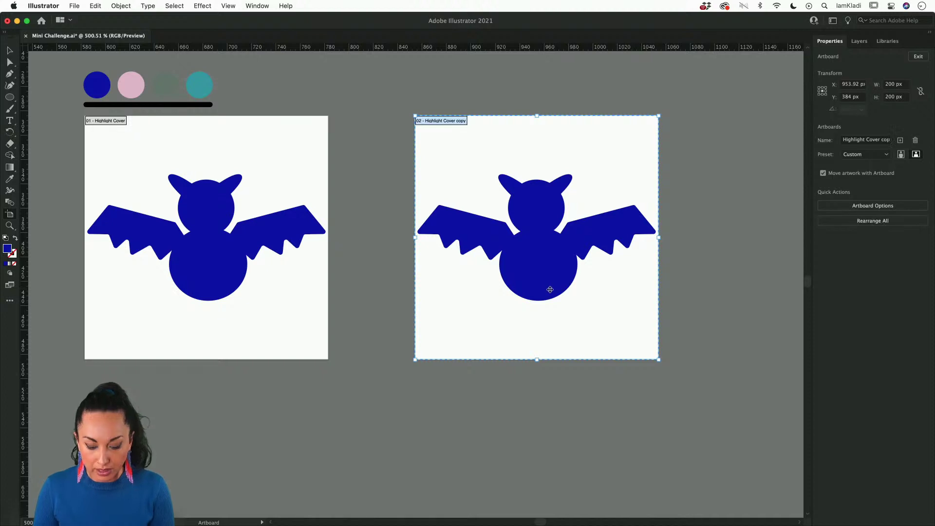
# Leave artboard editing and delete the bat copy from the second artboard.
pyautogui.press('Escape')
pyautogui.click(530, 289)
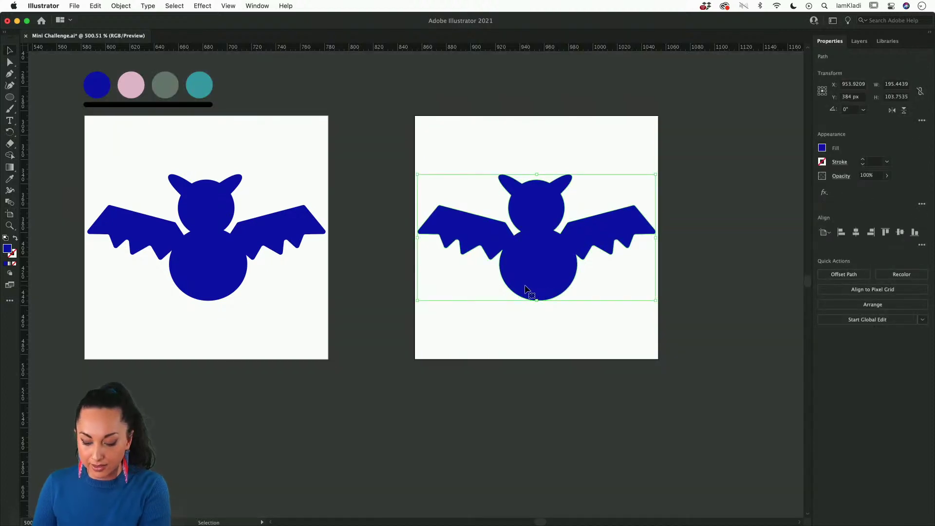
pyautogui.press('Delete')
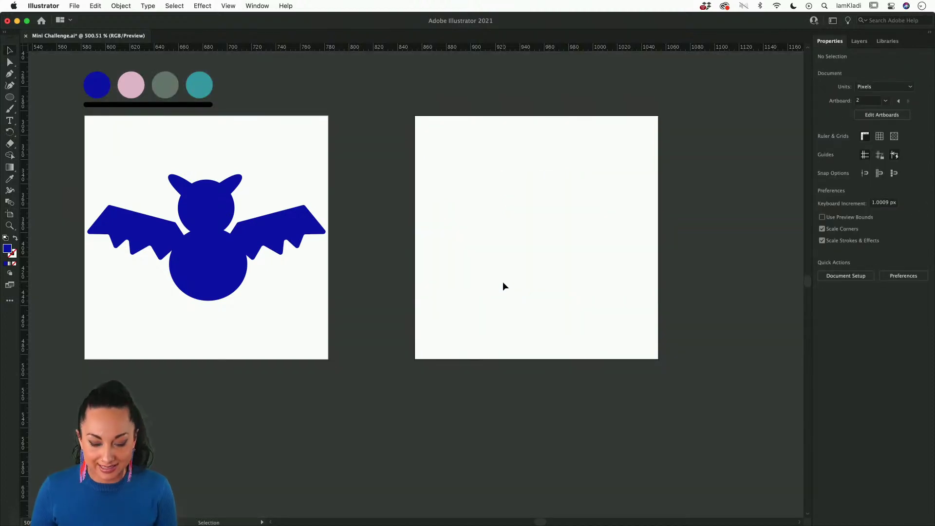
# Draw an open three-anchor Pen tool curve about 96 x 119 px on the second artboard, bowing outward to the lower left.
pyautogui.press('p')
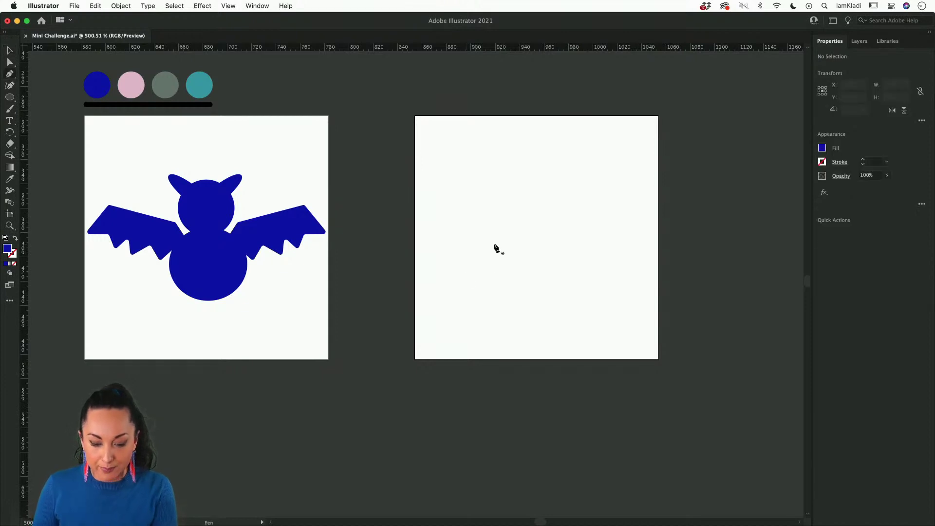
pyautogui.click(488, 144)
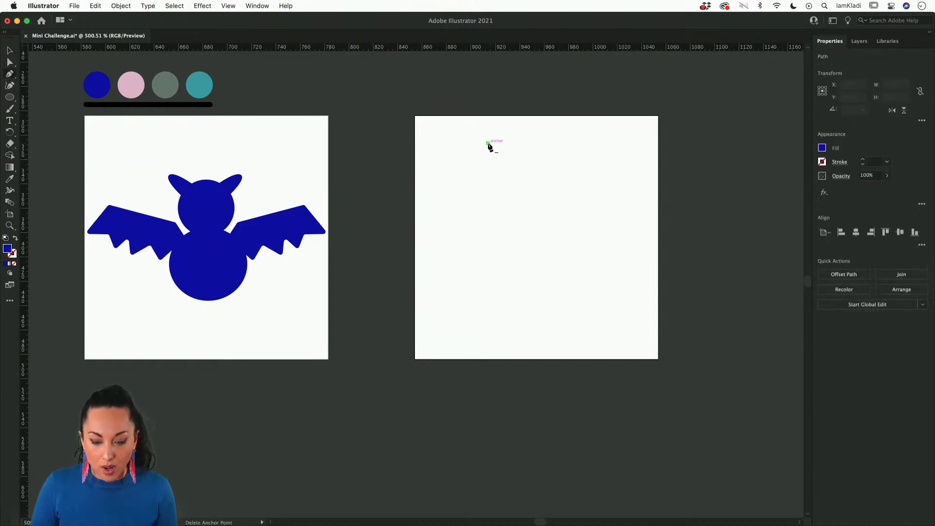
pyautogui.click(481, 249)
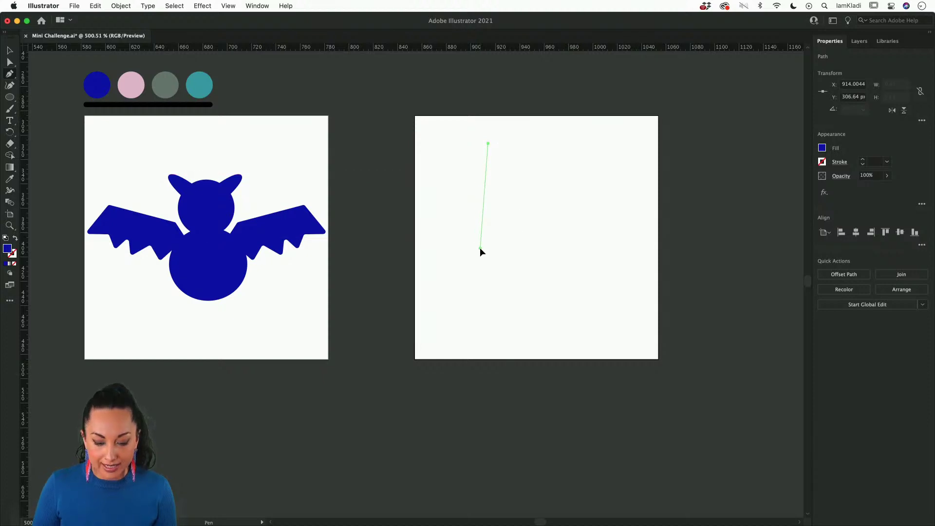
pyautogui.moveTo(481, 247); pyautogui.dragTo(510, 291)
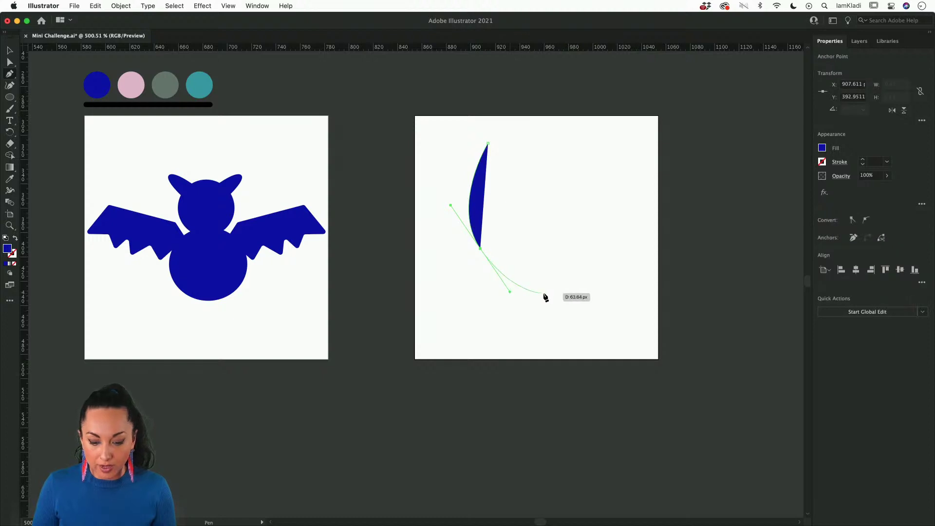
pyautogui.click(586, 289)
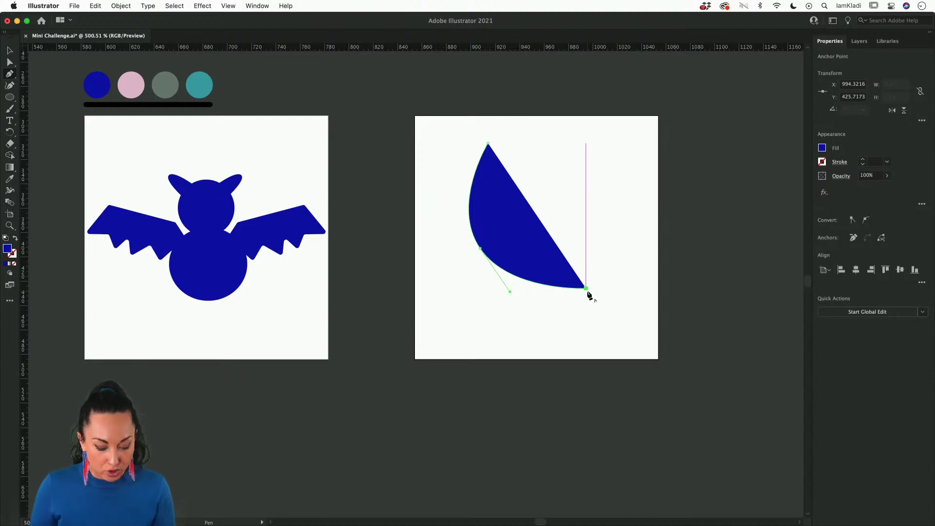
# Swap the curve's fill and stroke so it has a dark blue stroke and no fill.
pyautogui.hotkey('shift', 'x')
pyautogui.hotkey('shift', 'x')
pyautogui.hotkey('shift', 'x')
pyautogui.hotkey('shift', 'x')
pyautogui.hotkey('shift', 'x')
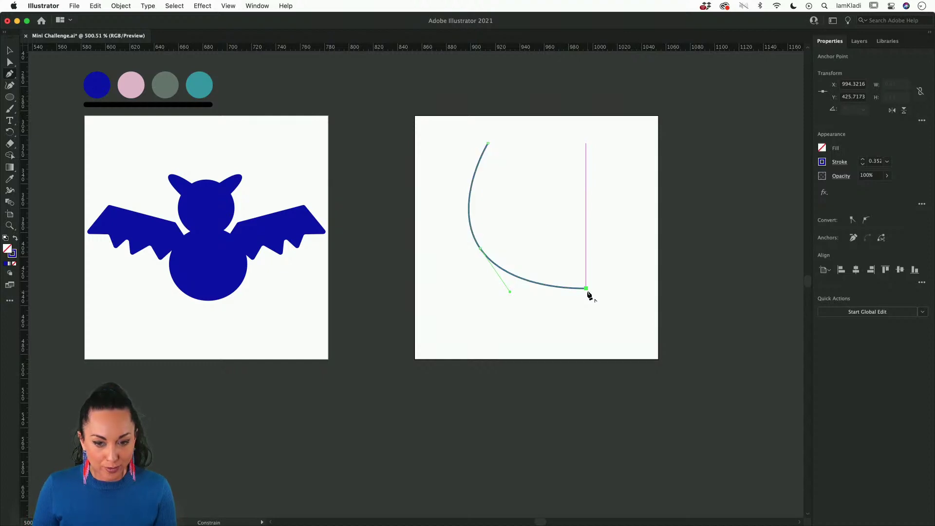
pyautogui.hotkey('shift', 'x')
pyautogui.hotkey('shift', 'x')
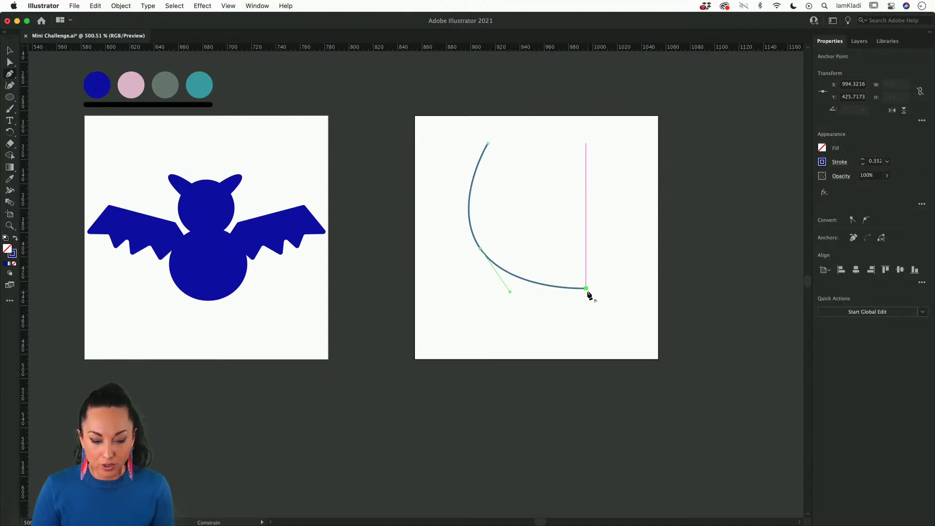
pyautogui.hotkey('shift', 'x')
pyautogui.hotkey('shift', 'x')
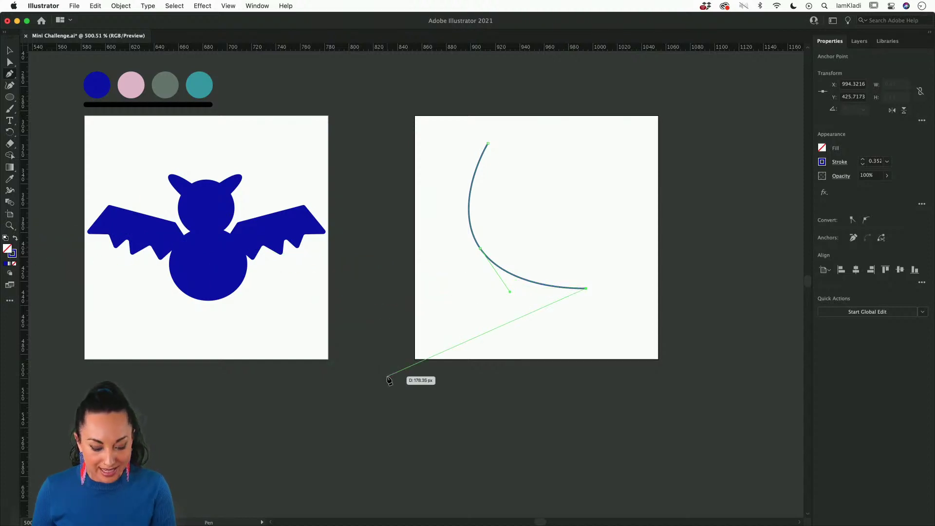
# End the open path and move the curve down to the artboard's vertical centre.
pyautogui.press('Escape')
pyautogui.press('v')
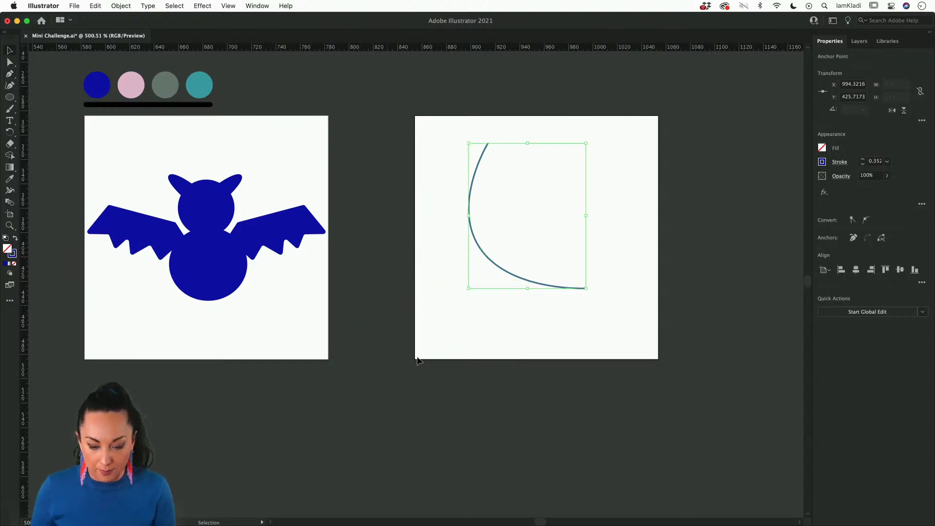
pyautogui.moveTo(476, 238); pyautogui.dragTo(482, 260)
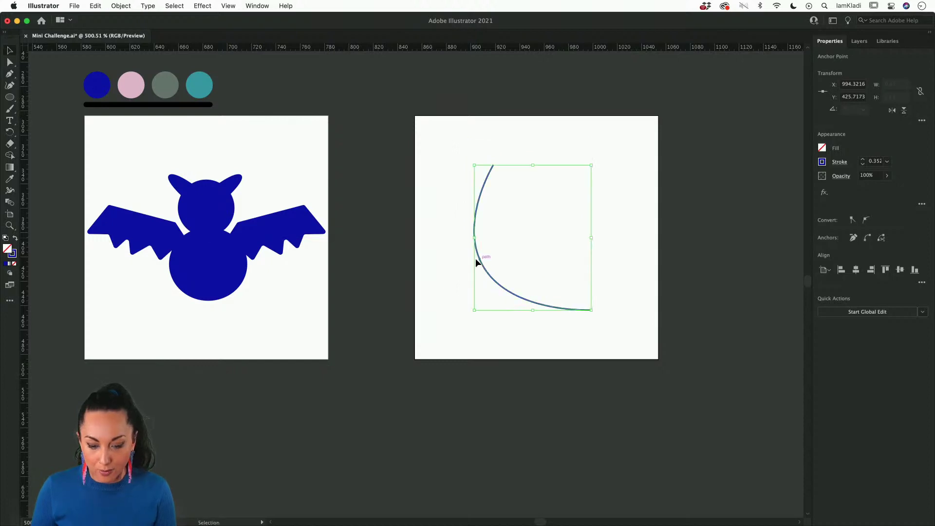
# Give the curve's stroke a round cap and rotate the curve about 21° counterclockwise, keeping it at the artboard's vertical centre.
pyautogui.click(841, 163)
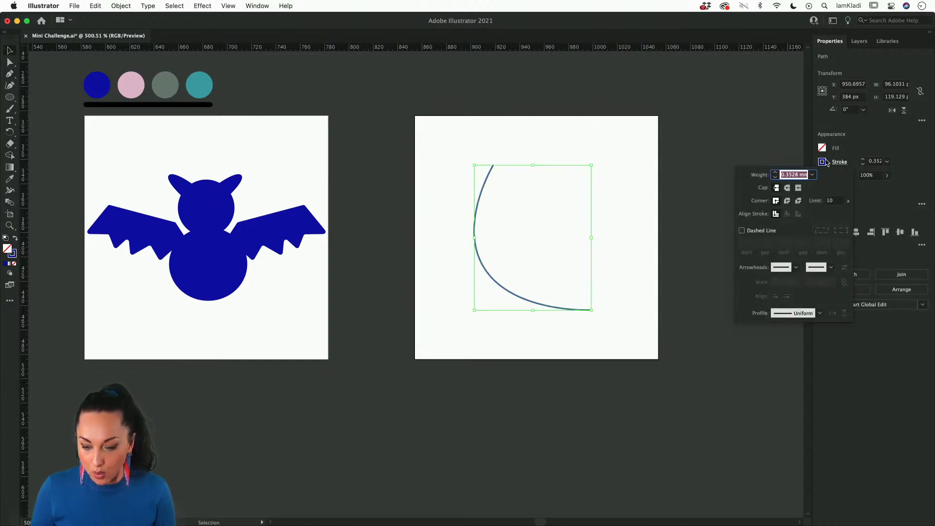
pyautogui.click(788, 189)
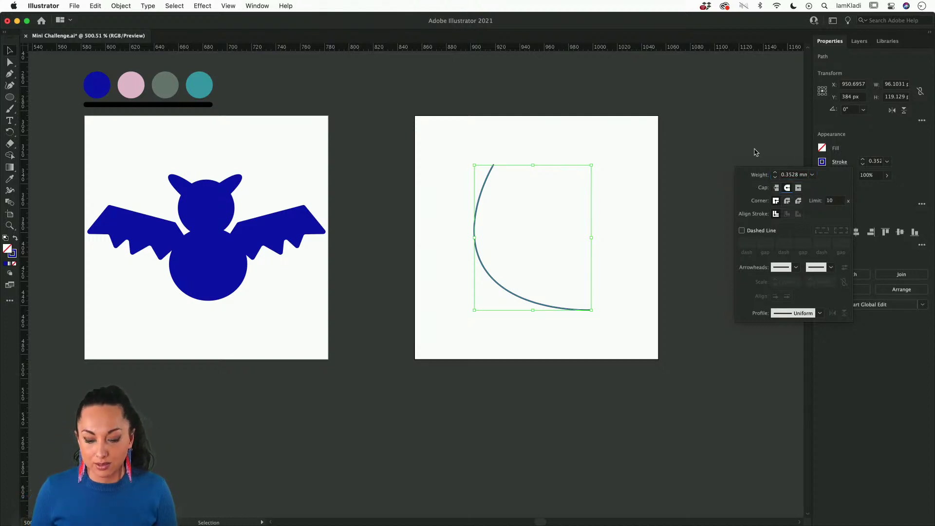
pyautogui.moveTo(595, 164); pyautogui.dragTo(562, 155)
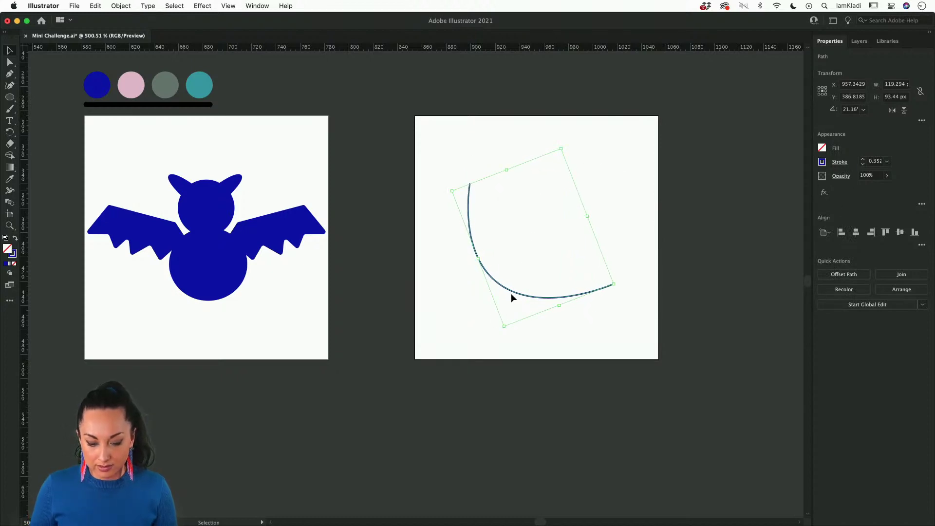
pyautogui.moveTo(513, 291); pyautogui.dragTo(518, 285)
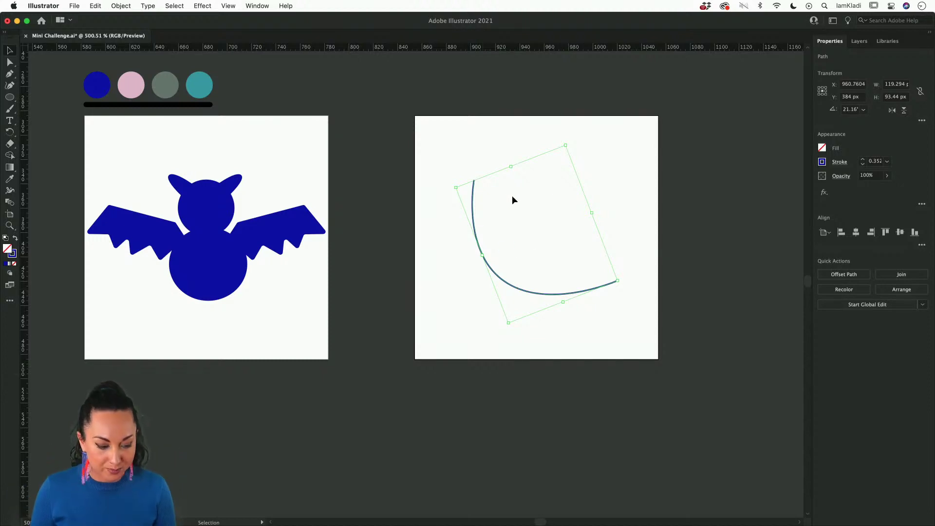
# Widen the curve with the Width tool into a tail shape about 64 px wide at its upper end, tapering to a point.
pyautogui.click(9, 193)
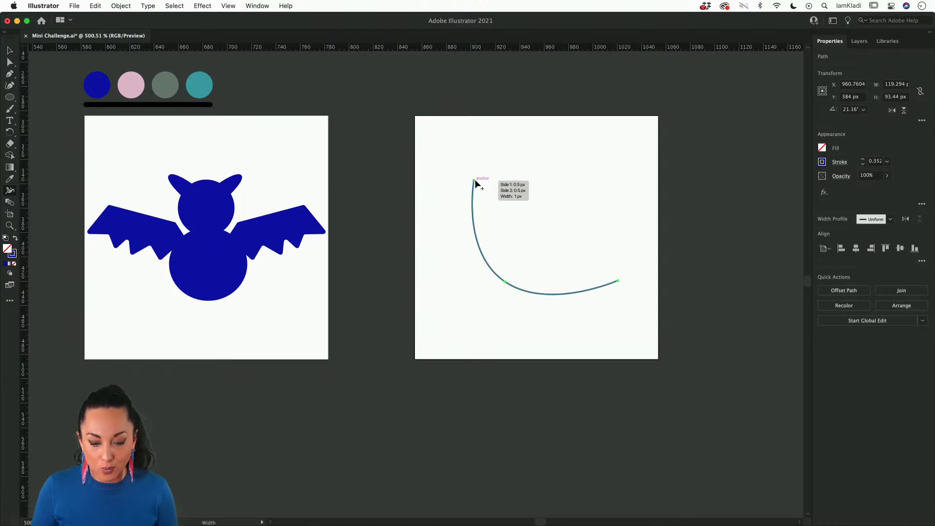
pyautogui.moveTo(475, 179)
pyautogui.mouseDown()
pyautogui.moveTo(534, 183)
pyautogui.moveTo(484, 192)
pyautogui.moveTo(531, 187)
pyautogui.moveTo(495, 198)
pyautogui.moveTo(511, 191)
pyautogui.mouseUp()
pyautogui.moveTo(522, 295); pyautogui.dragTo(536, 267)
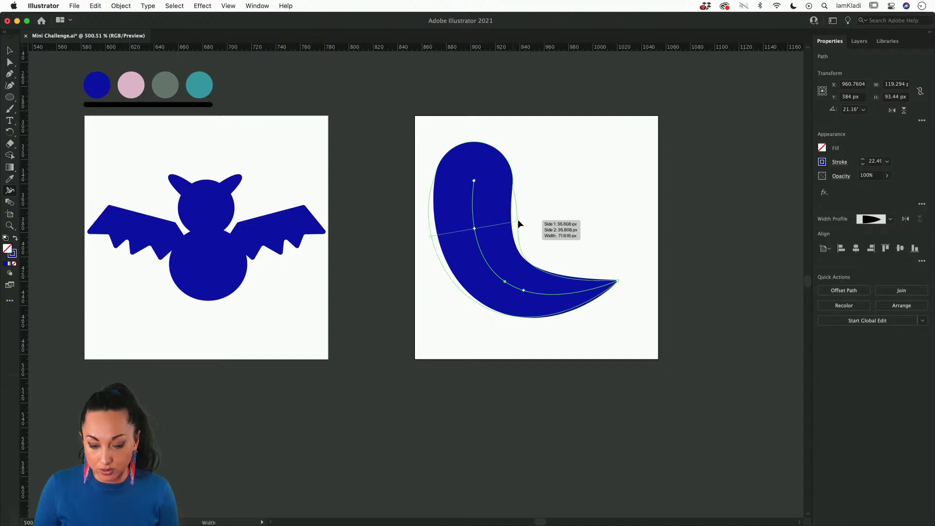
pyautogui.moveTo(509, 225)
pyautogui.mouseDown()
pyautogui.moveTo(536, 210)
pyautogui.moveTo(503, 237)
pyautogui.moveTo(554, 212)
pyautogui.moveTo(557, 219)
pyautogui.mouseUp()
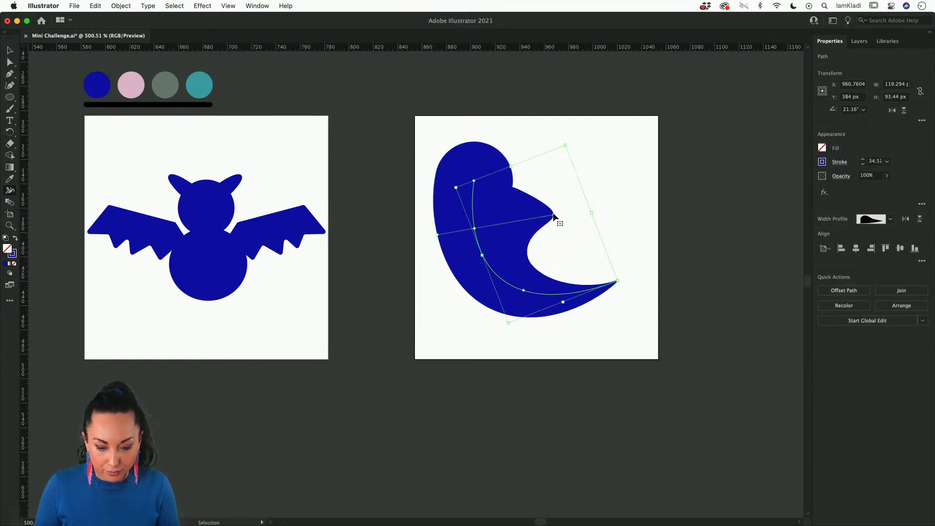
pyautogui.press('super+z')
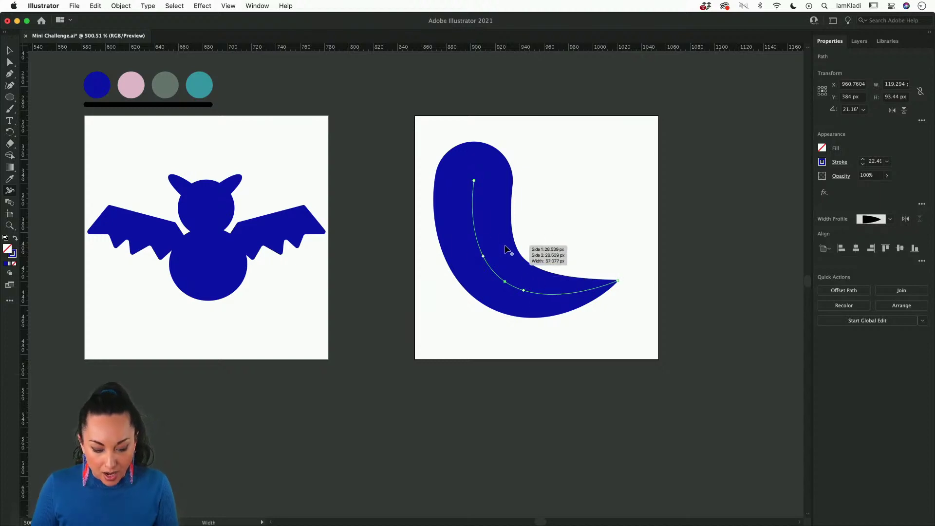
# Move the curve's middle anchor slightly down and to the left to deepen the bend.
pyautogui.press('a')
pyautogui.moveTo(505, 281); pyautogui.dragTo(501, 294)
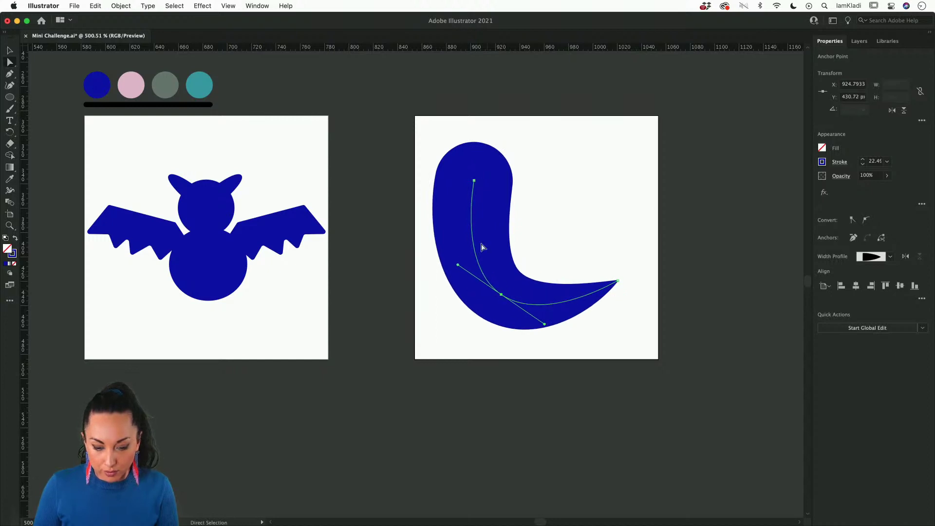
pyautogui.click(475, 182)
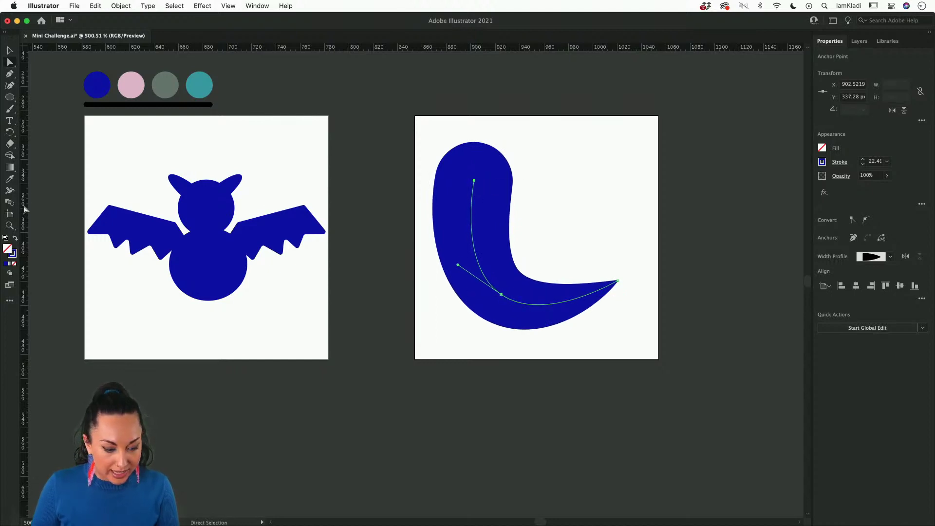
# Widen the curve's rounded upper end to a stroke of about 40.5 mm and shift the shape down and to the right.
pyautogui.click(10, 191)
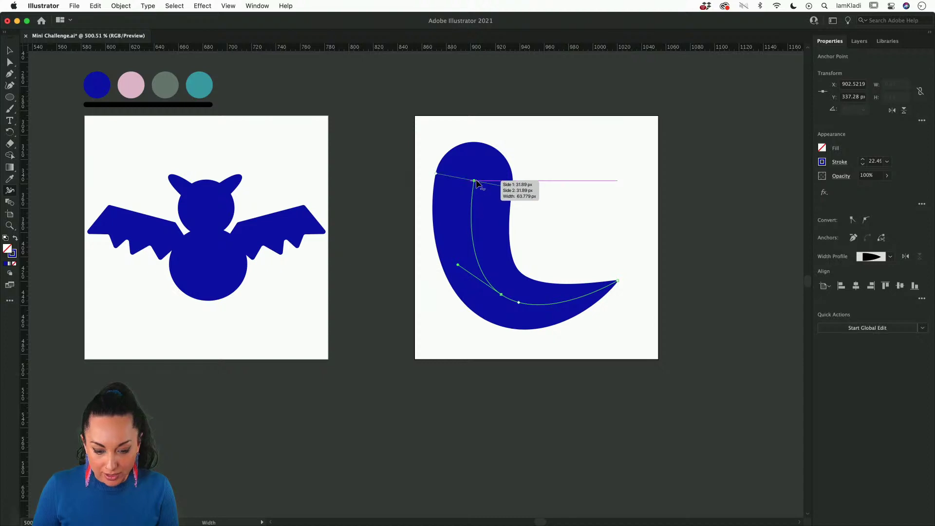
pyautogui.moveTo(513, 185)
pyautogui.mouseDown()
pyautogui.moveTo(544, 186)
pyautogui.moveTo(525, 232)
pyautogui.moveTo(526, 215)
pyautogui.mouseUp()
pyautogui.press('v')
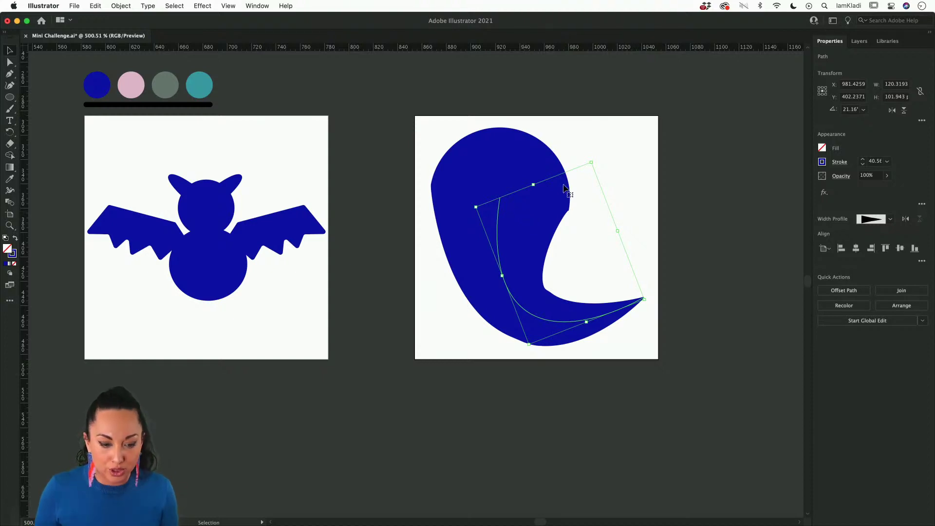
# Convert the variable-width curve into a filled shape with Outline Stroke.
pyautogui.click(123, 6)
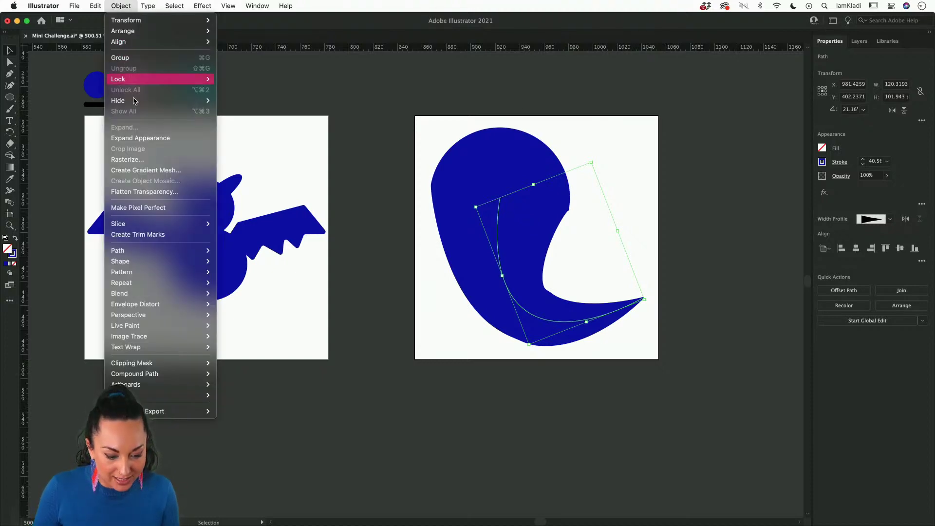
pyautogui.moveTo(142, 254)
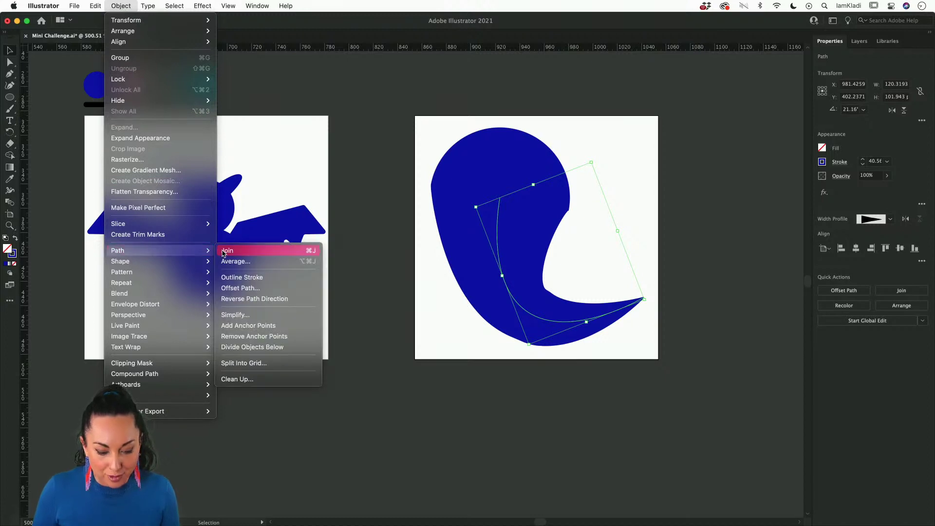
pyautogui.click(268, 277)
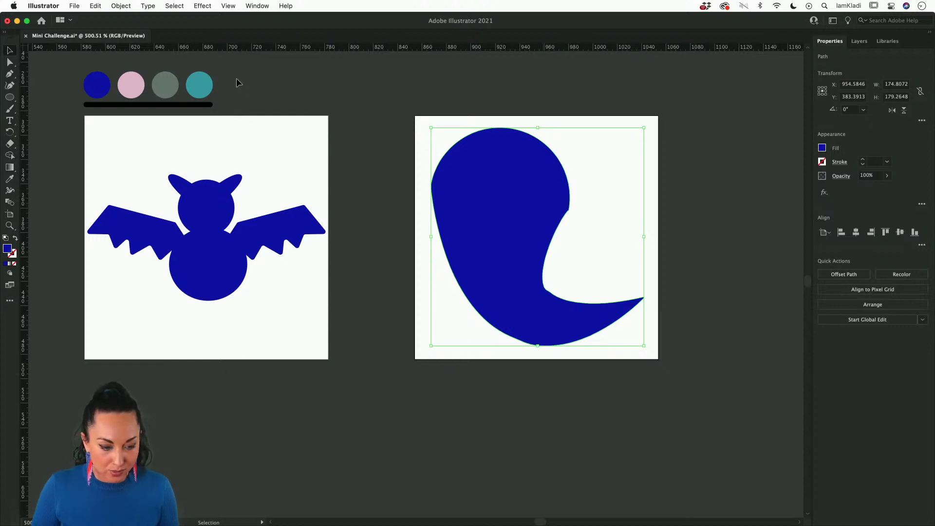
# Switch the available tools from the basic set to the full set.
pyautogui.click(9, 301)
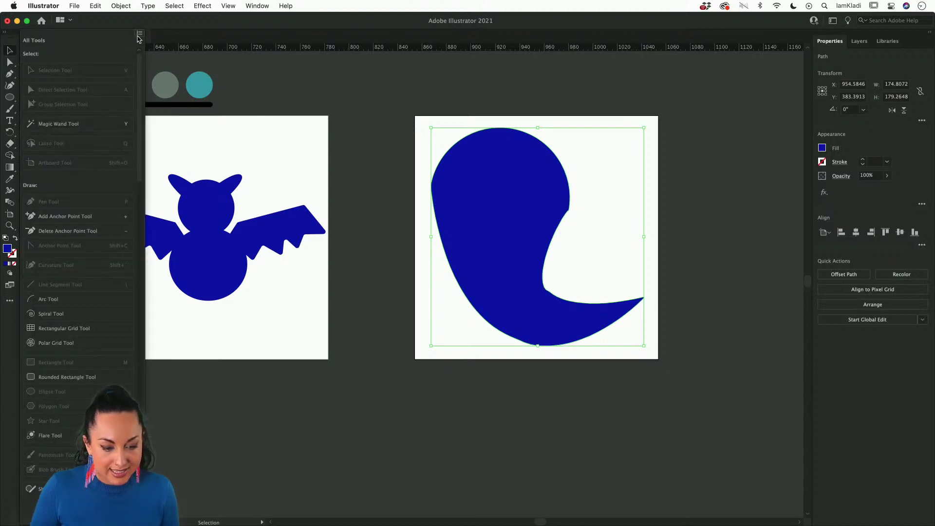
pyautogui.click(139, 33)
pyautogui.click(169, 60)
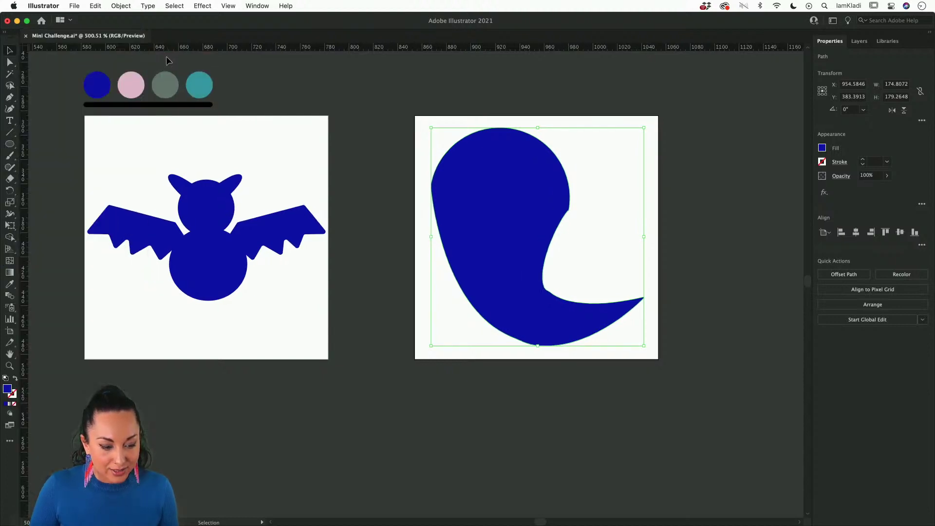
# Smooth the inner edge of the outlined shape with the Smooth tool, from the rounded head down to the bend.
pyautogui.click(11, 168)
pyautogui.press('super+shift+a')
pyautogui.click(57, 191)
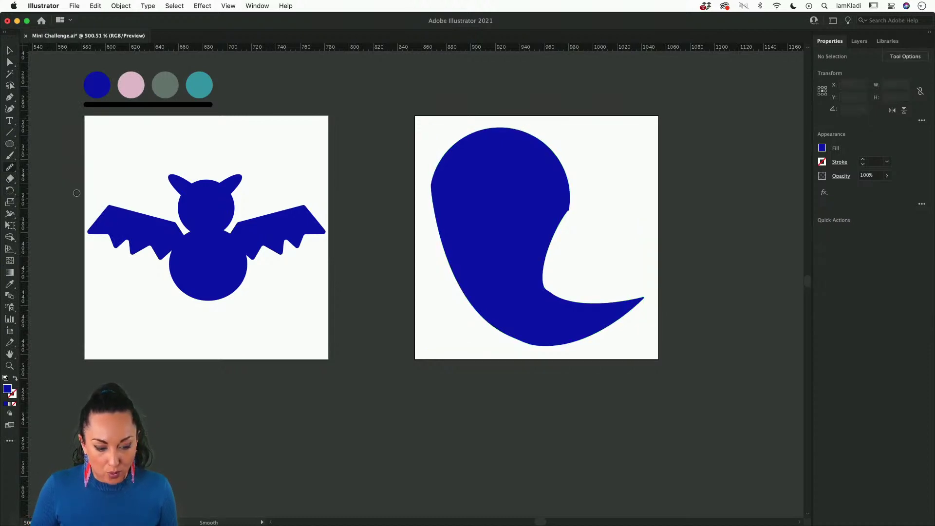
pyautogui.press('v')
pyautogui.click(538, 202)
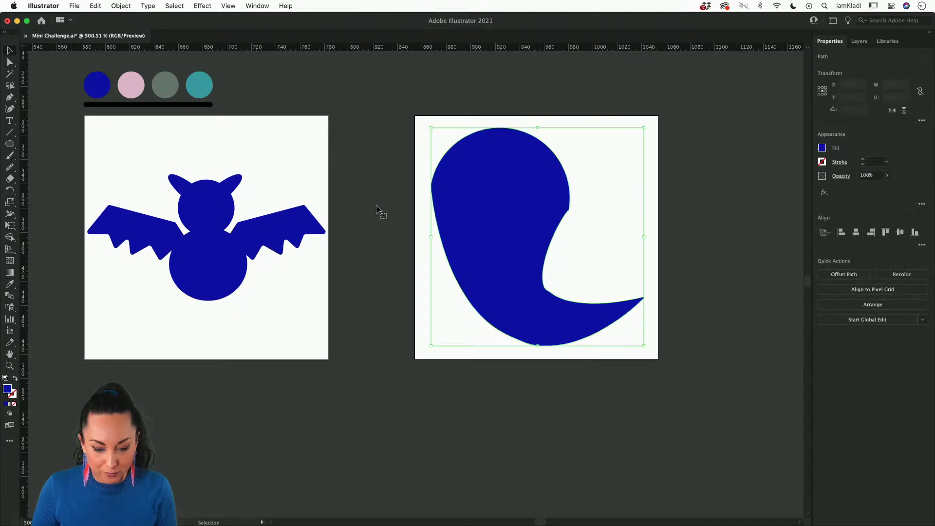
pyautogui.click(11, 168)
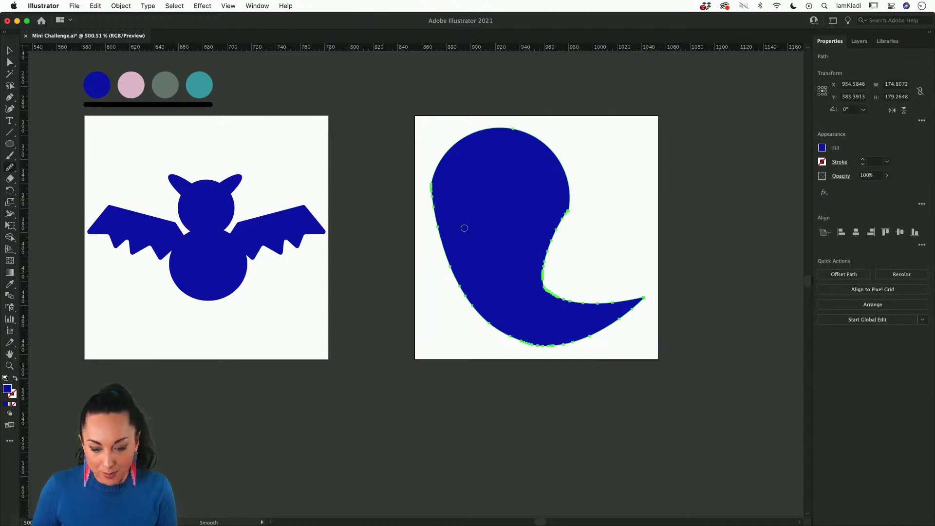
pyautogui.moveTo(564, 225)
pyautogui.mouseDown()
pyautogui.moveTo(552, 244)
pyautogui.moveTo(573, 195)
pyautogui.moveTo(551, 264)
pyautogui.moveTo(560, 209)
pyautogui.mouseUp()
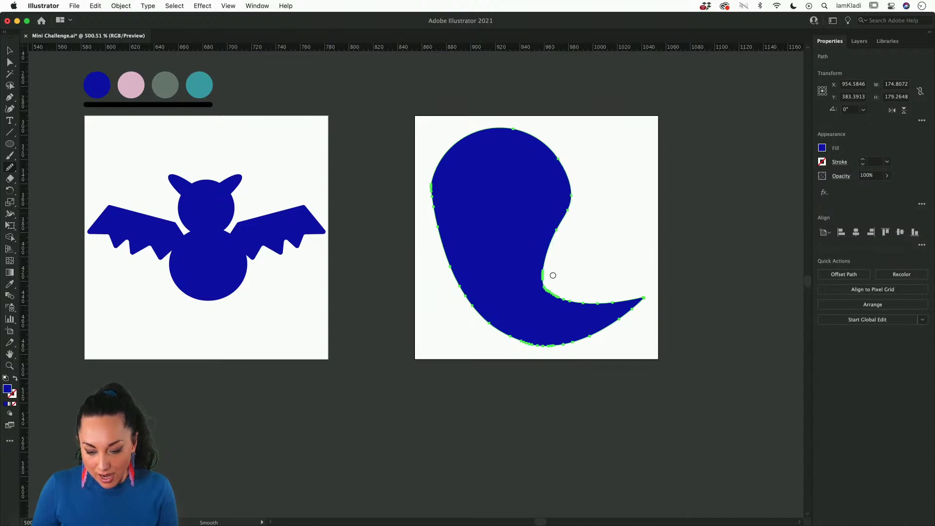
pyautogui.moveTo(541, 270)
pyautogui.mouseDown()
pyautogui.moveTo(570, 298)
pyautogui.moveTo(557, 281)
pyautogui.moveTo(544, 283)
pyautogui.moveTo(593, 279)
pyautogui.mouseUp()
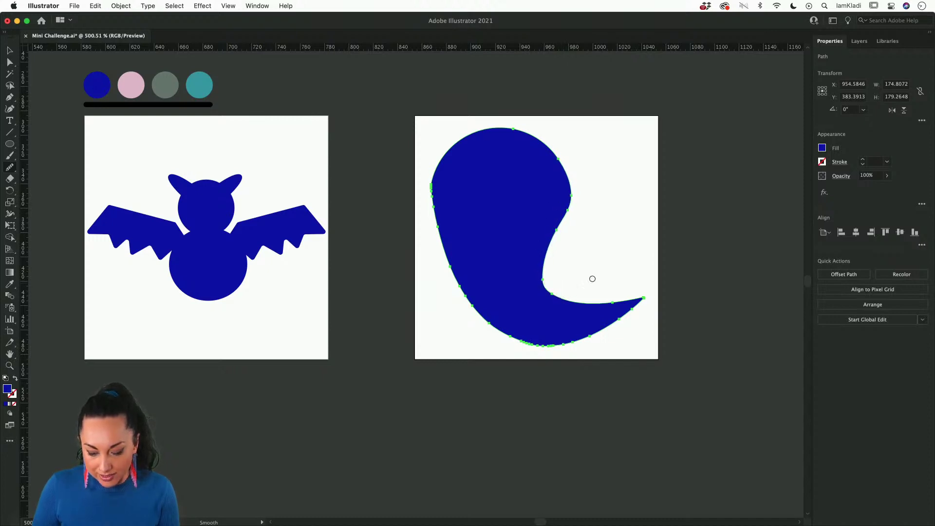
pyautogui.moveTo(569, 211)
pyautogui.mouseDown()
pyautogui.moveTo(555, 269)
pyautogui.moveTo(550, 242)
pyautogui.moveTo(551, 288)
pyautogui.mouseUp()
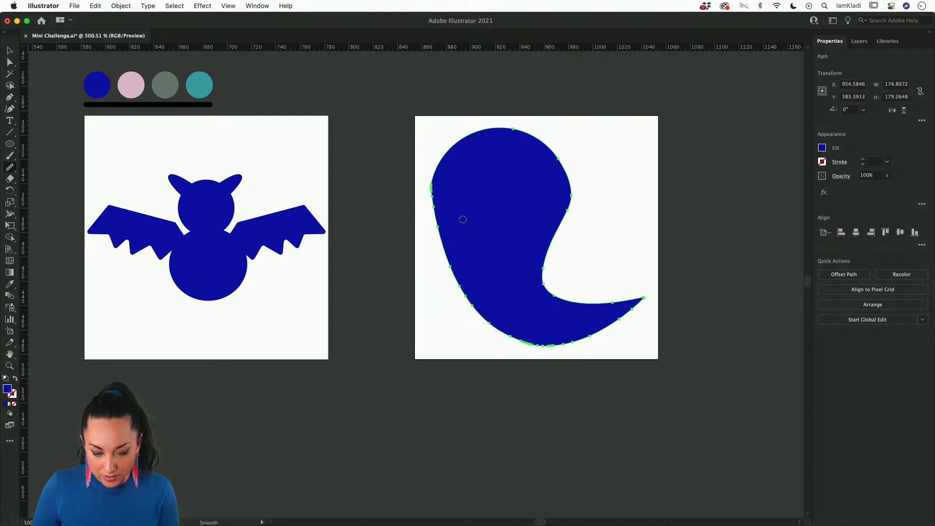
# Smooth the shape's outer edge from the head to the bottom curve and refine the inner edge below the head.
pyautogui.moveTo(433, 179); pyautogui.dragTo(441, 232)
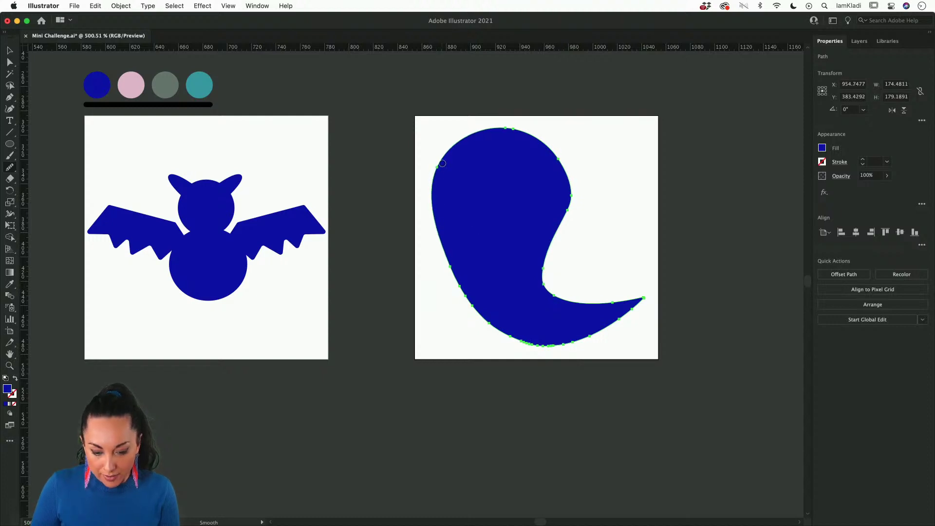
pyautogui.moveTo(442, 164)
pyautogui.mouseDown()
pyautogui.moveTo(438, 222)
pyautogui.moveTo(437, 196)
pyautogui.moveTo(456, 282)
pyautogui.moveTo(449, 266)
pyautogui.moveTo(499, 332)
pyautogui.moveTo(488, 317)
pyautogui.moveTo(526, 331)
pyautogui.mouseUp()
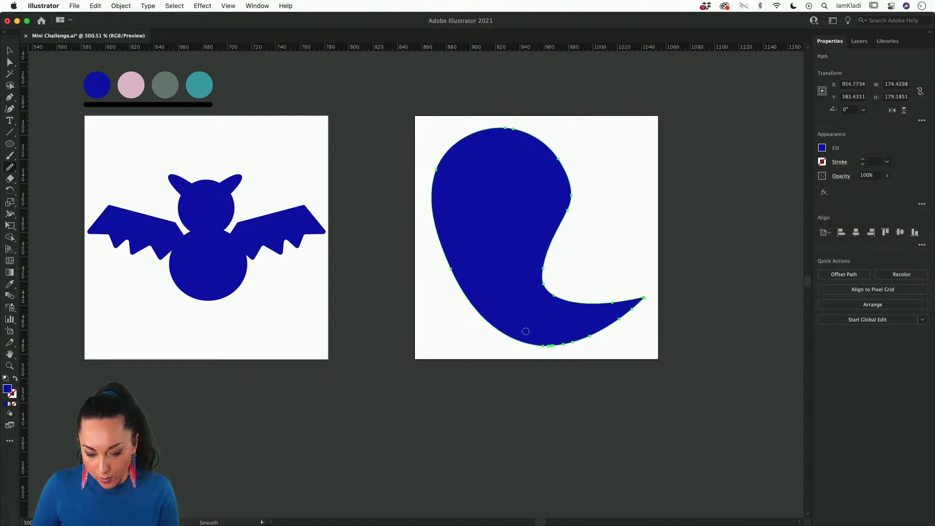
pyautogui.moveTo(552, 244)
pyautogui.mouseDown()
pyautogui.moveTo(550, 264)
pyautogui.moveTo(566, 275)
pyautogui.mouseUp()
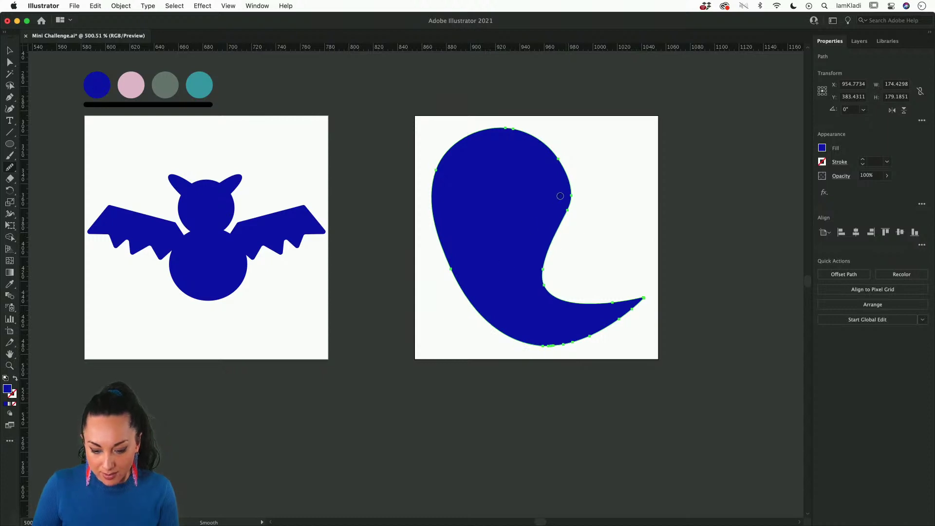
pyautogui.moveTo(567, 192); pyautogui.dragTo(558, 243)
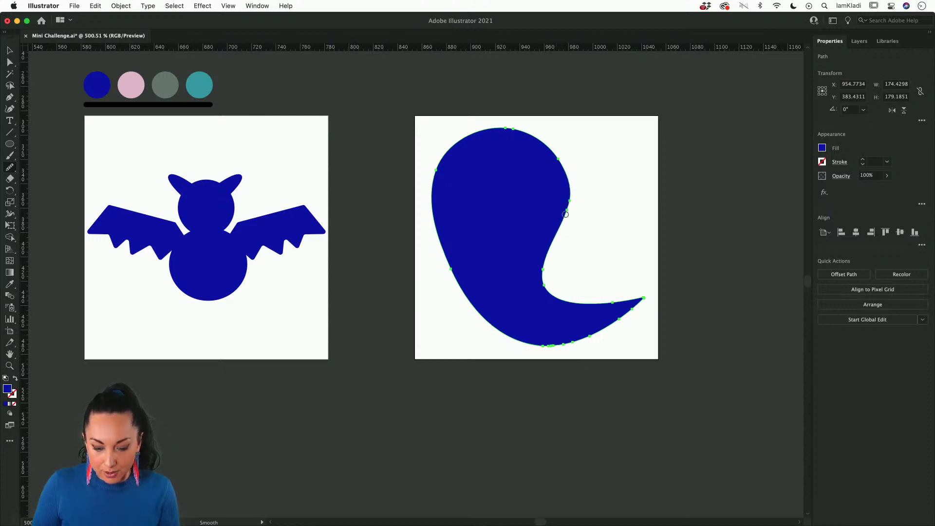
# Simplify the smoothed shape's path to reduce its anchor points.
pyautogui.press('v')
pyautogui.rightClick(497, 230)
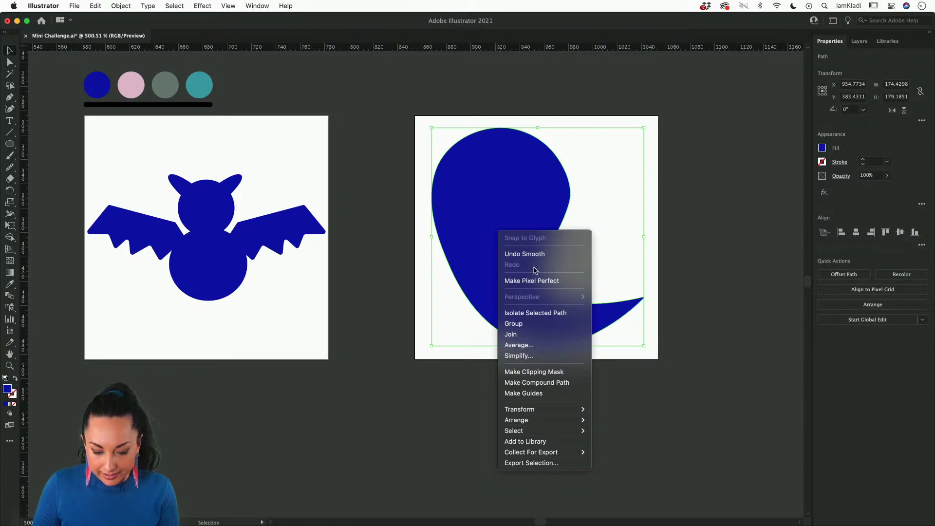
pyautogui.click(536, 356)
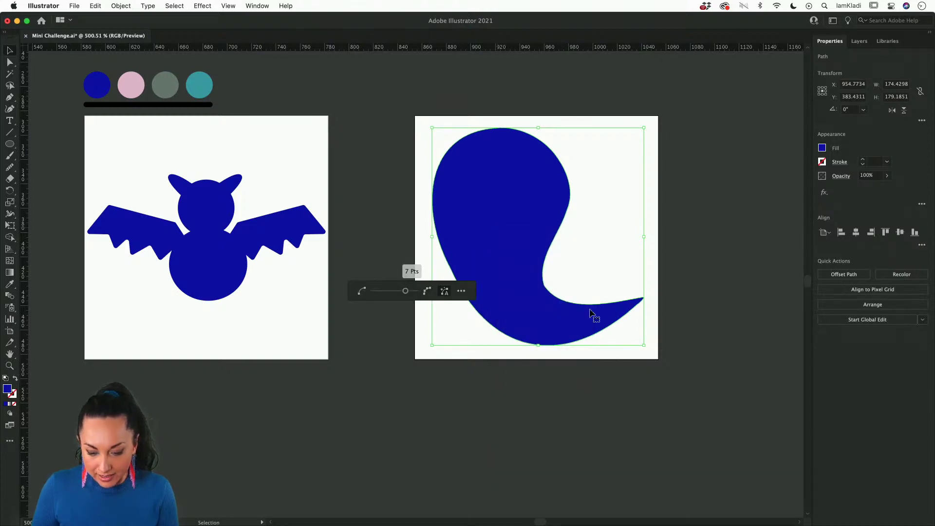
# Smooth the simplified shape's inner neck and lower outer edge again with the Smooth tool, and deselect it.
pyautogui.click(12, 168)
pyautogui.moveTo(570, 205); pyautogui.dragTo(551, 245)
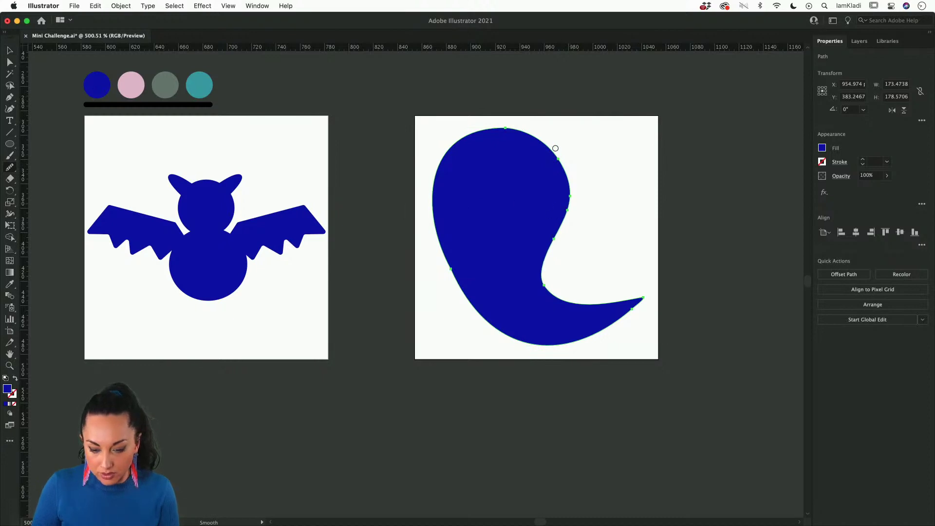
pyautogui.moveTo(556, 148)
pyautogui.mouseDown()
pyautogui.moveTo(569, 201)
pyautogui.moveTo(551, 246)
pyautogui.mouseUp()
pyautogui.moveTo(566, 200); pyautogui.dragTo(536, 273)
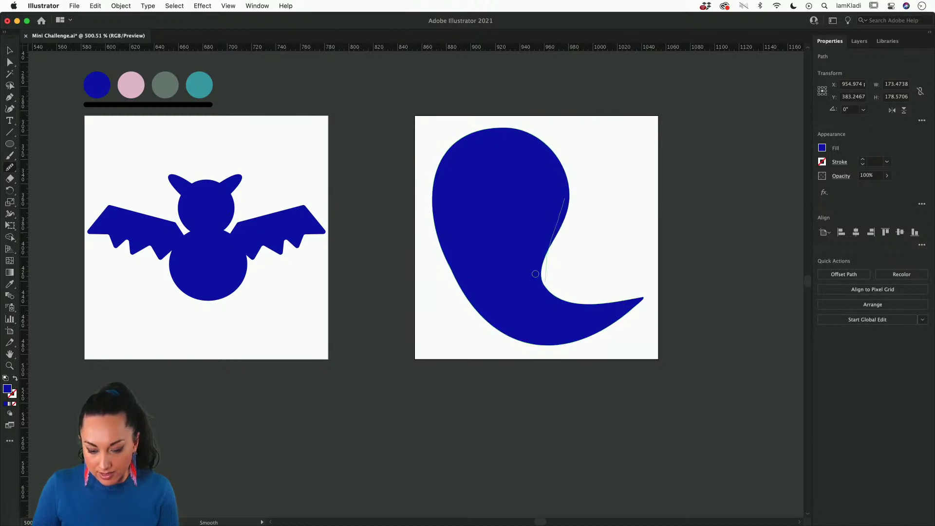
pyautogui.moveTo(451, 266); pyautogui.dragTo(491, 323)
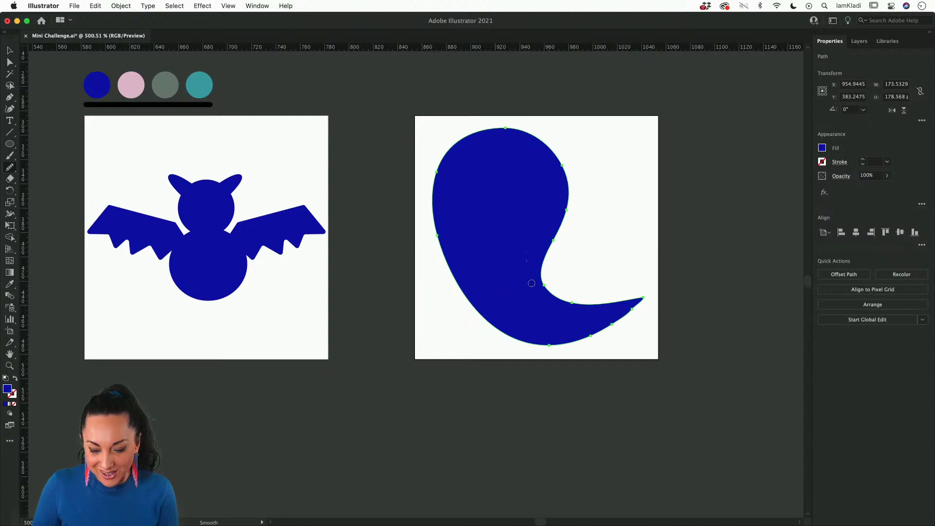
pyautogui.press('v')
pyautogui.click(604, 274)
pyautogui.scroll(-1, 604, 273)
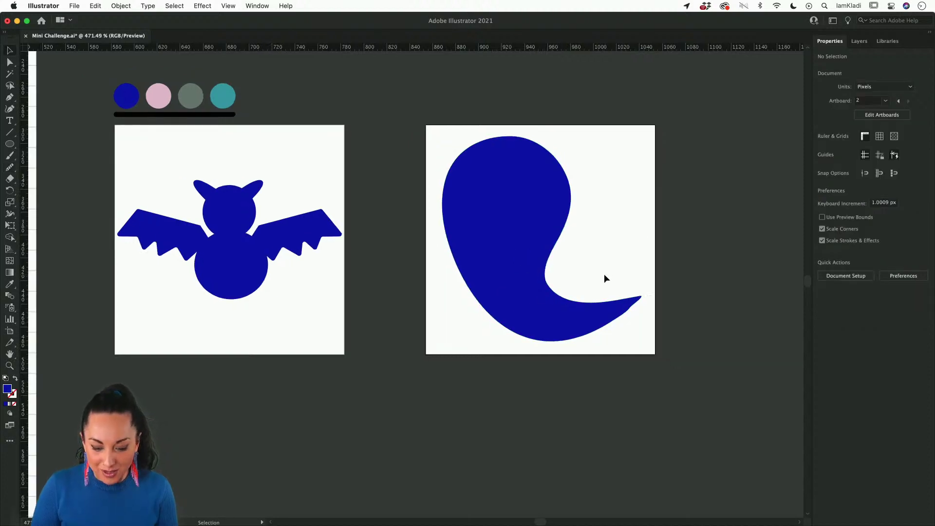
# Recolour the curved shape with the grey-green palette swatch using the Eyedropper tool.
pyautogui.click(540, 213)
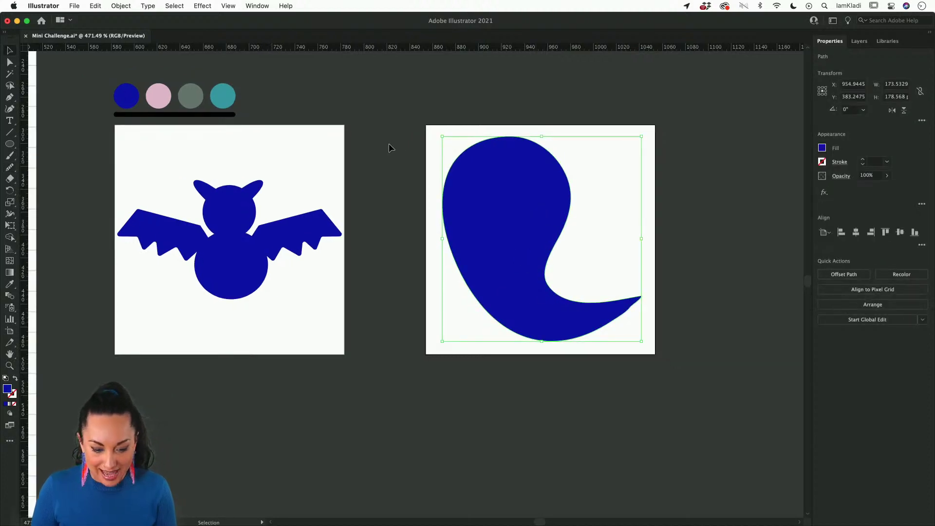
pyautogui.press('i')
pyautogui.click(190, 95)
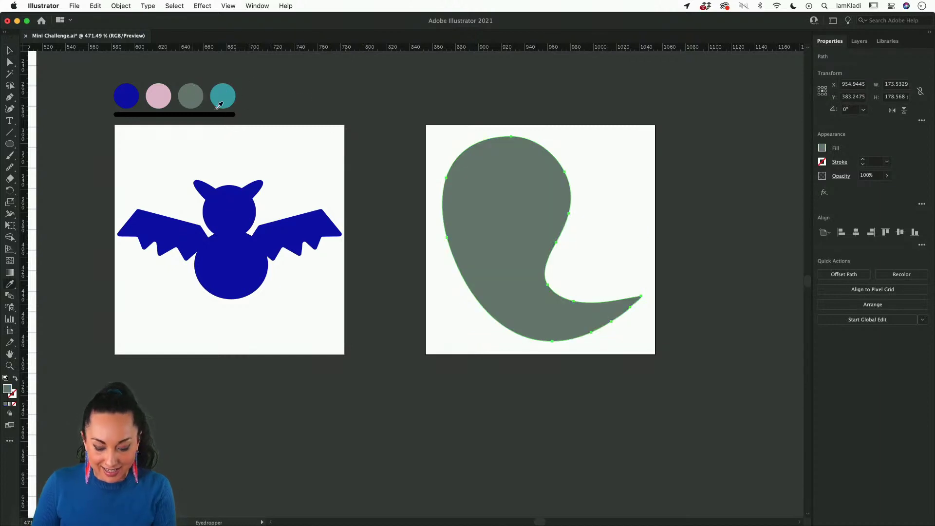
# Smooth the lower edge of the grey-green shape near its pointed tail tip with the Smooth tool, and deselect the shape.
pyautogui.click(592, 224)
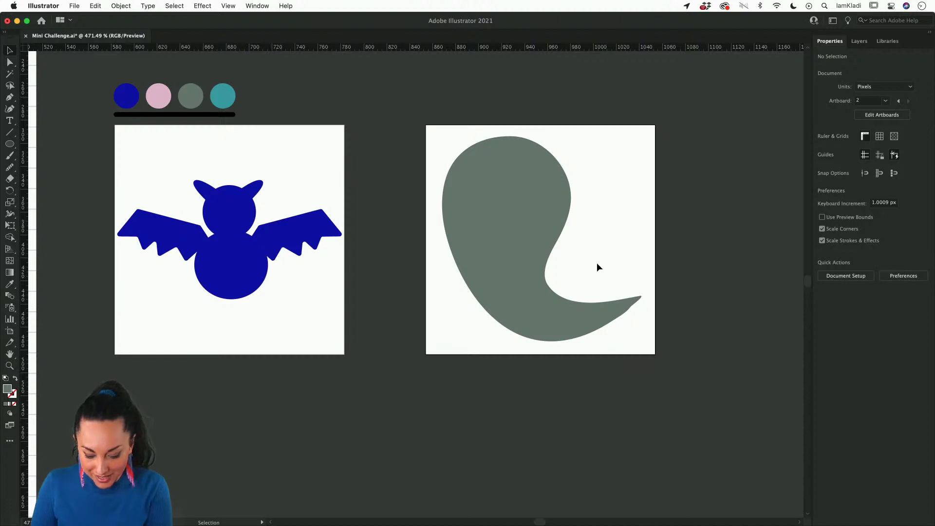
pyautogui.click(602, 306)
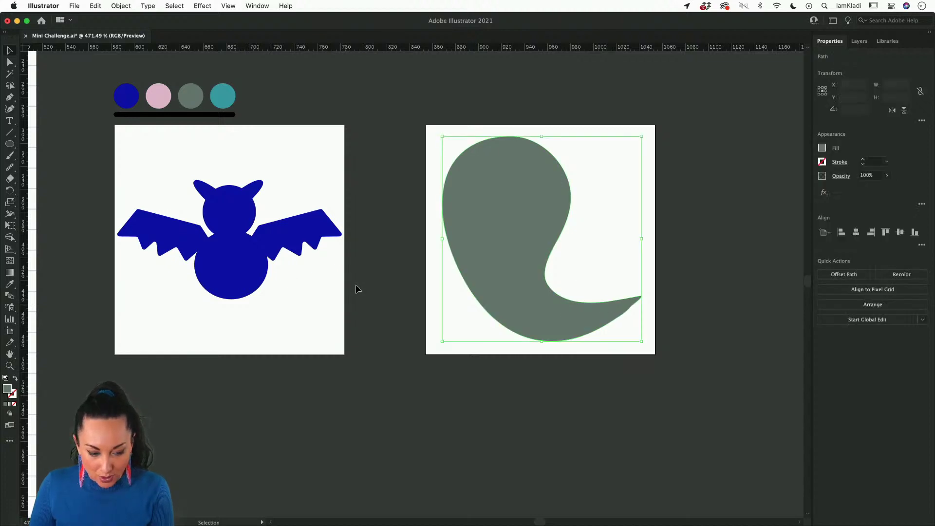
pyautogui.press('n')
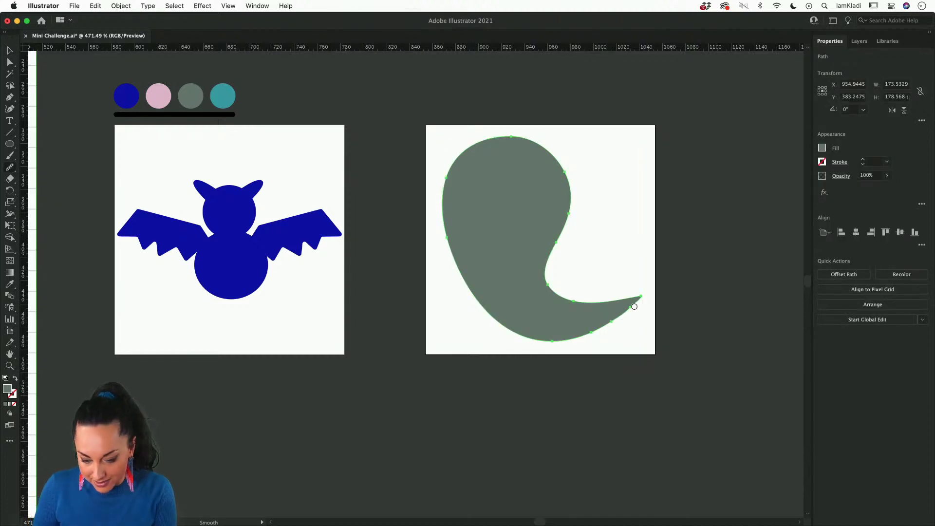
pyautogui.moveTo(635, 307); pyautogui.dragTo(624, 305)
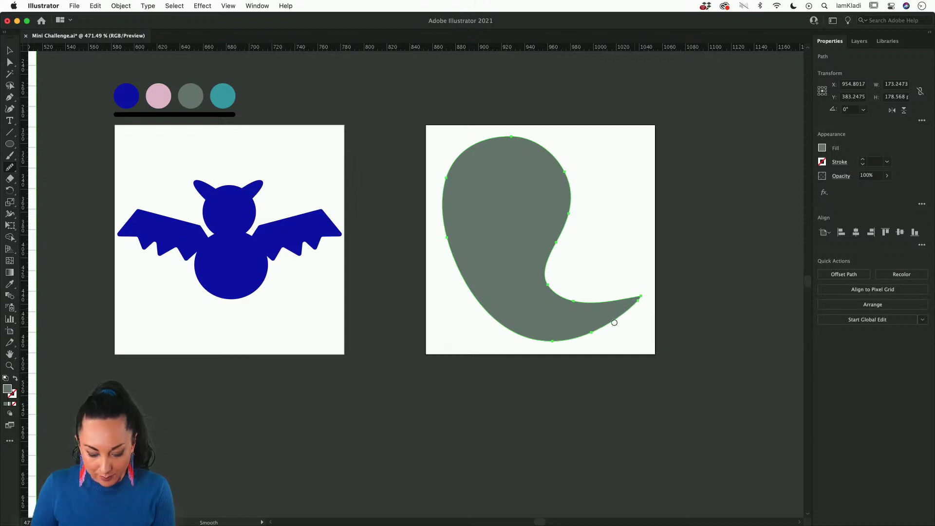
pyautogui.press('v')
pyautogui.click(585, 227)
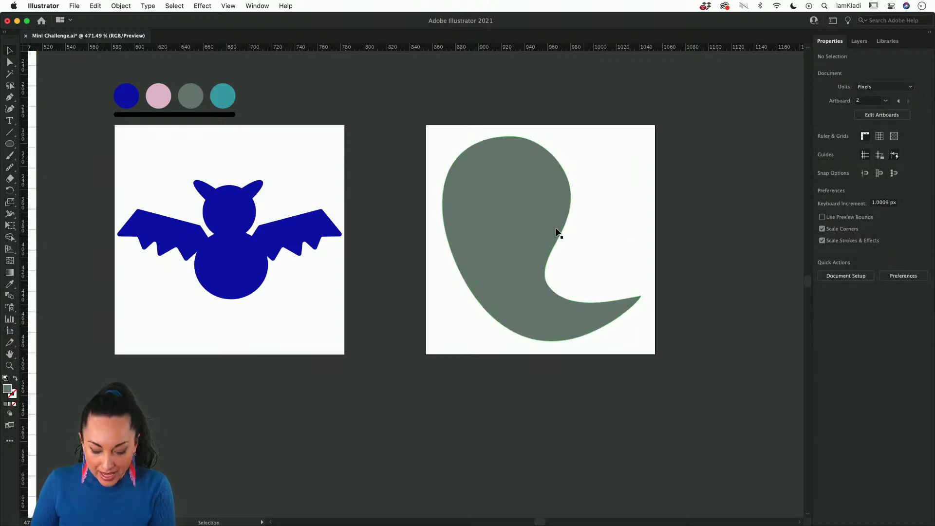
# Set the fill to black and draw an upright oval eye about 16.5 by 33 px on the ghost's head.
pyautogui.press('o')
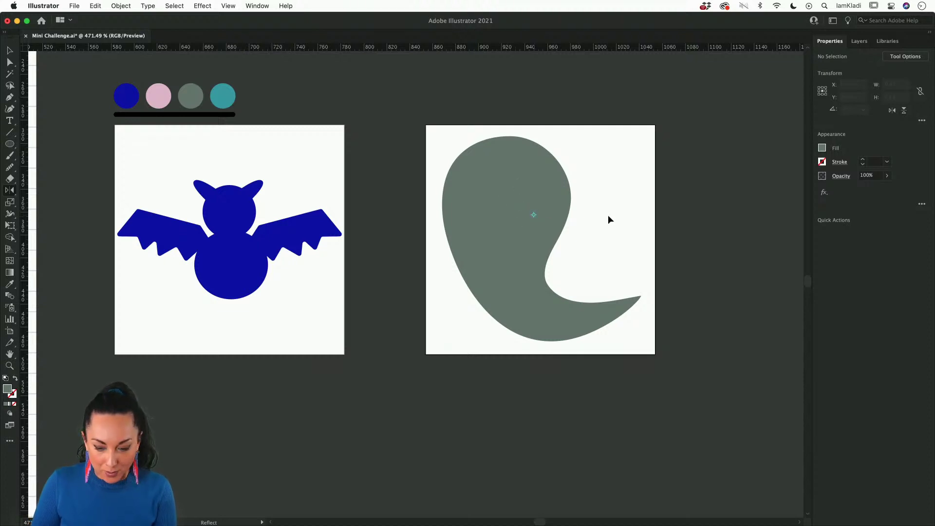
pyautogui.click(823, 148)
pyautogui.click(736, 183)
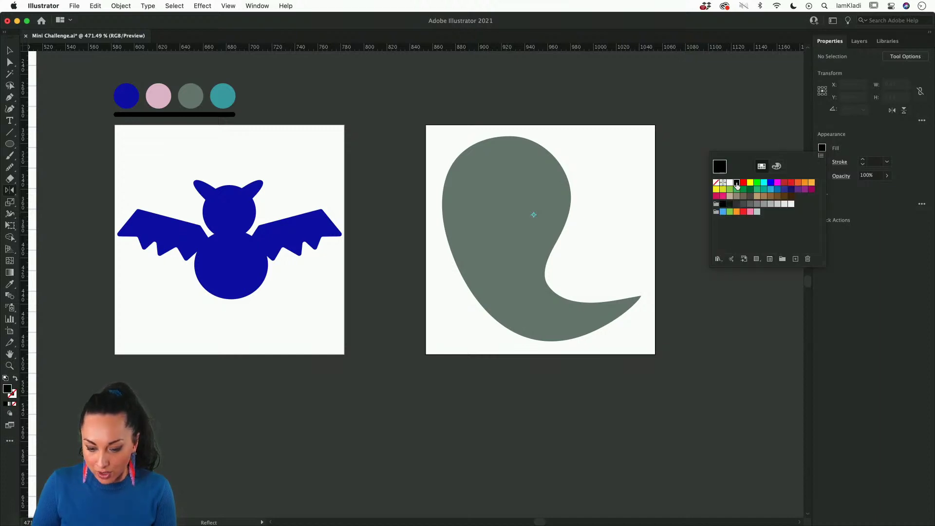
pyautogui.click(536, 209)
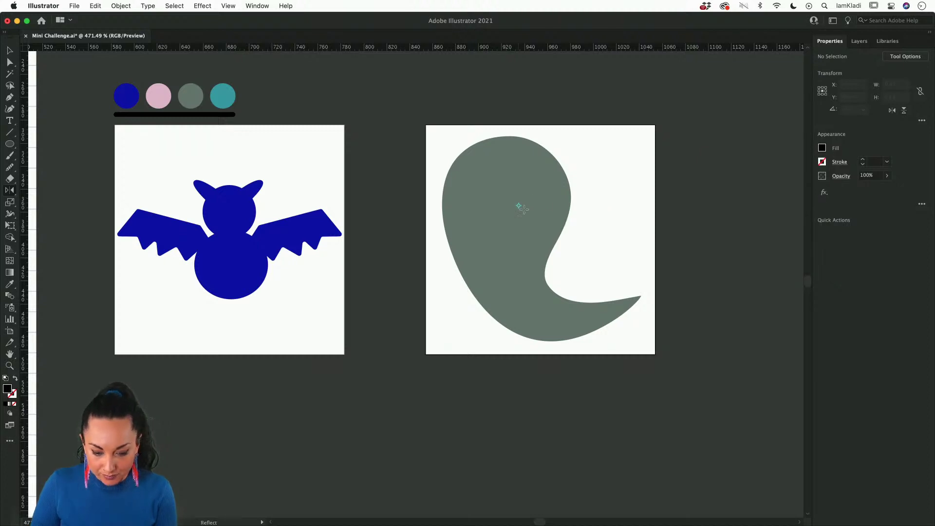
pyautogui.press('l')
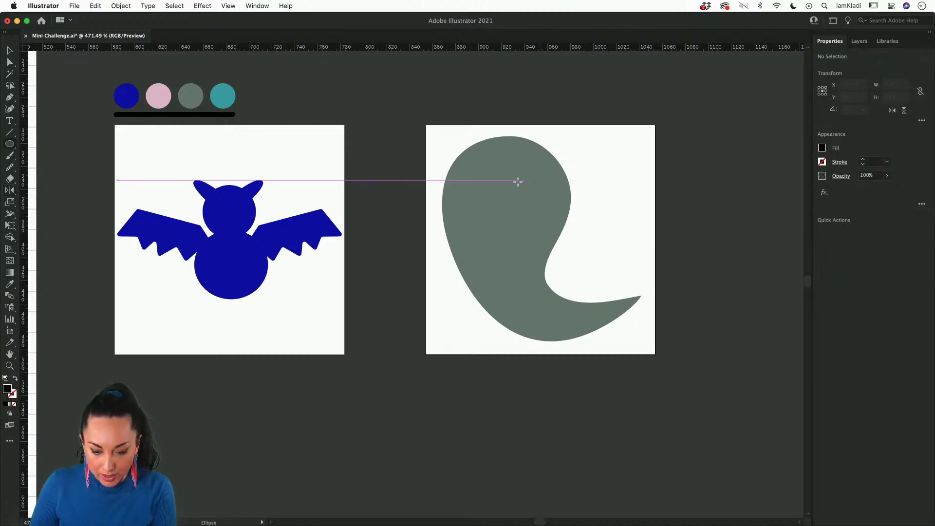
pyautogui.moveTo(518, 179); pyautogui.dragTo(512, 202)
pyautogui.press('v')
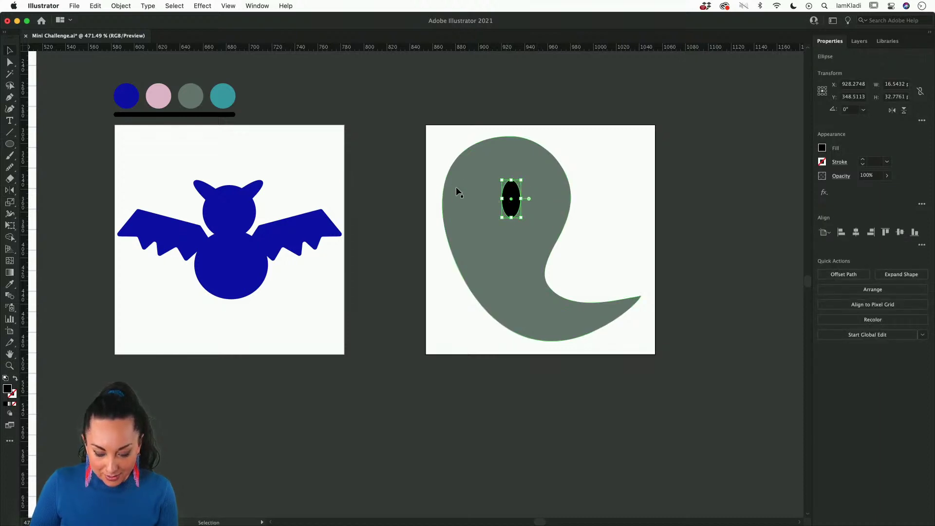
# Draw a second, narrower black oval eye near the ghost's outer edge and a black oval mouth about 19 by 30 px below the eyes.
pyautogui.press('l')
pyautogui.moveTo(453, 183); pyautogui.dragTo(501, 263)
pyautogui.press('v')
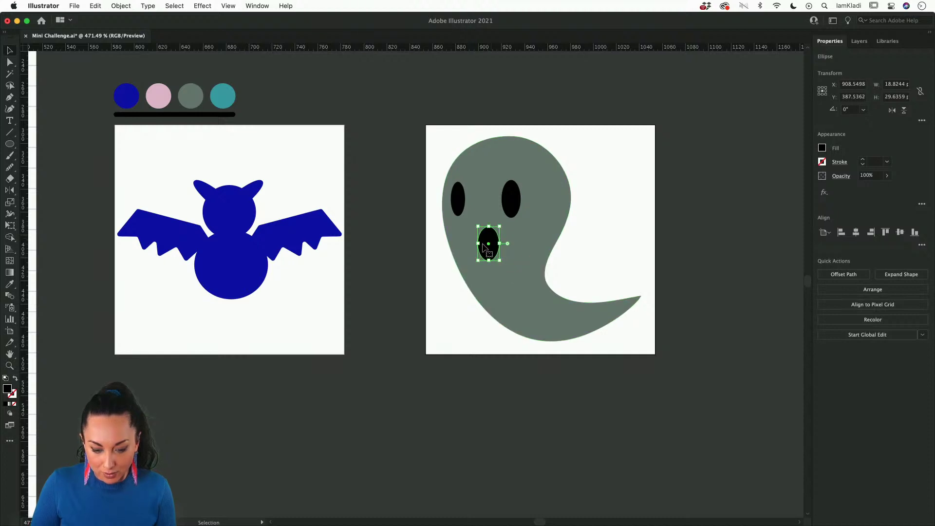
pyautogui.click(618, 252)
# Create a 200 by 200 px square starting exactly at the upper-left corner of the ghost artboard.
pyautogui.scroll(-1, 594, 276)
pyautogui.scroll(-1, 595, 276)
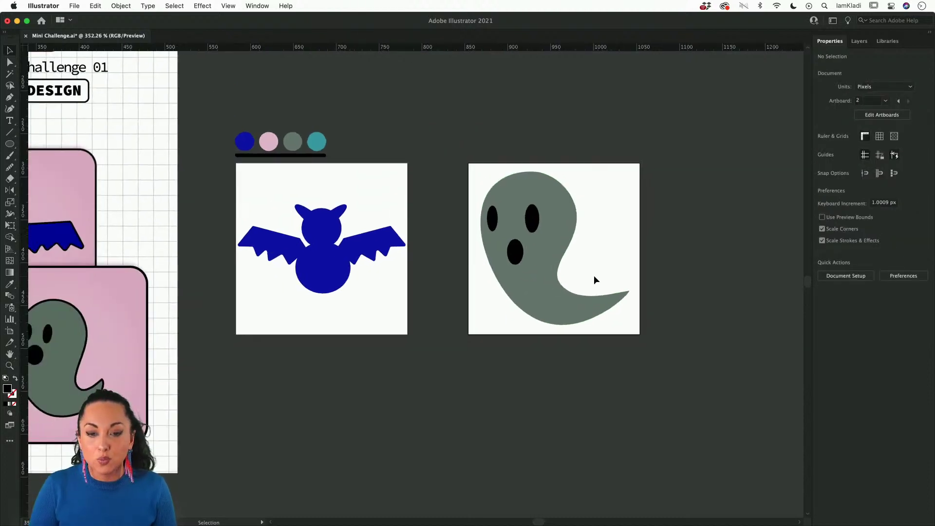
pyautogui.scroll(-1, 594, 276)
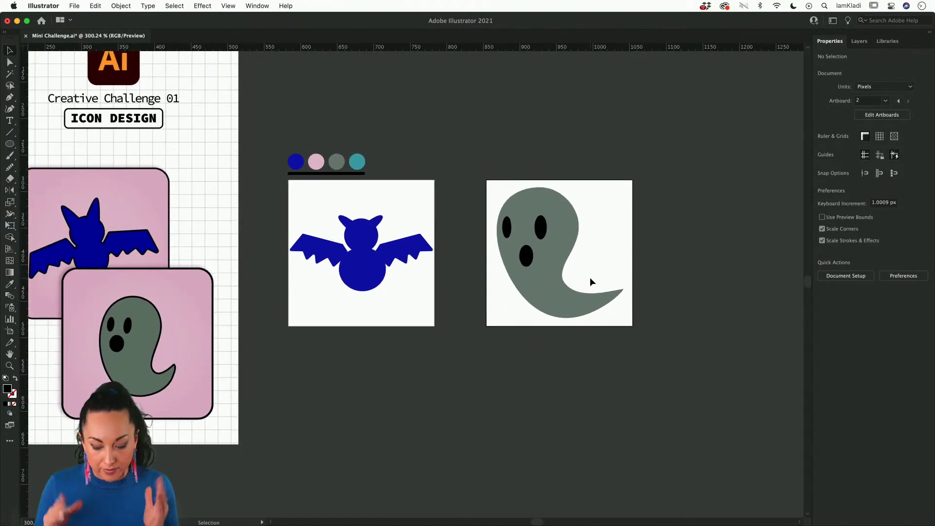
pyautogui.press('m')
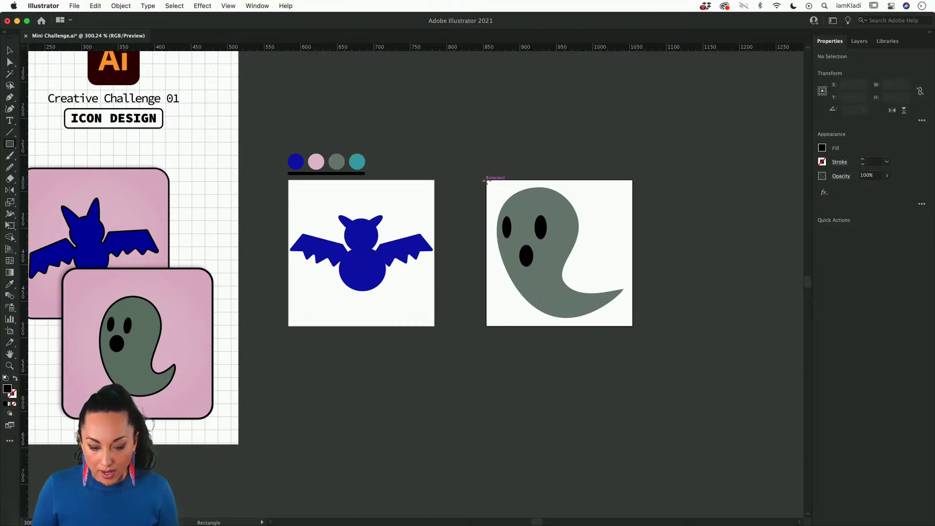
pyautogui.scroll(10, 485, 180)
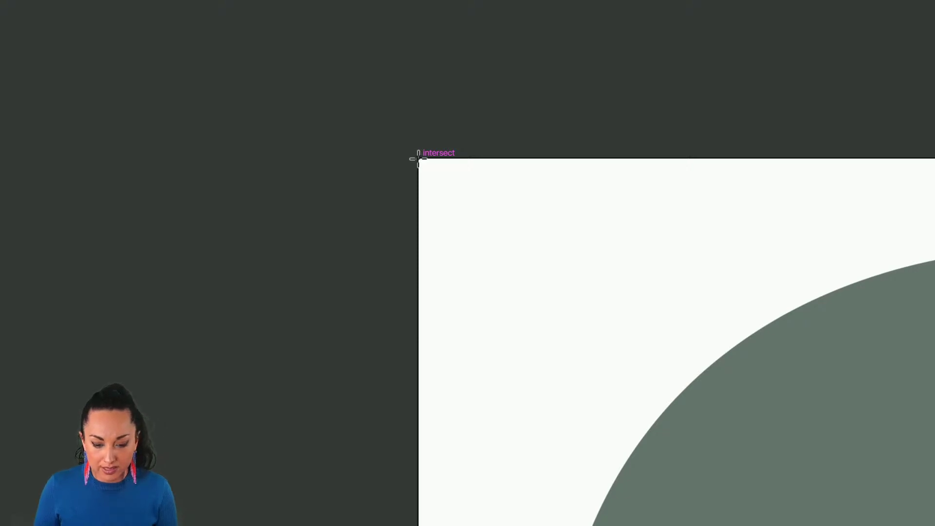
pyautogui.click(418, 159)
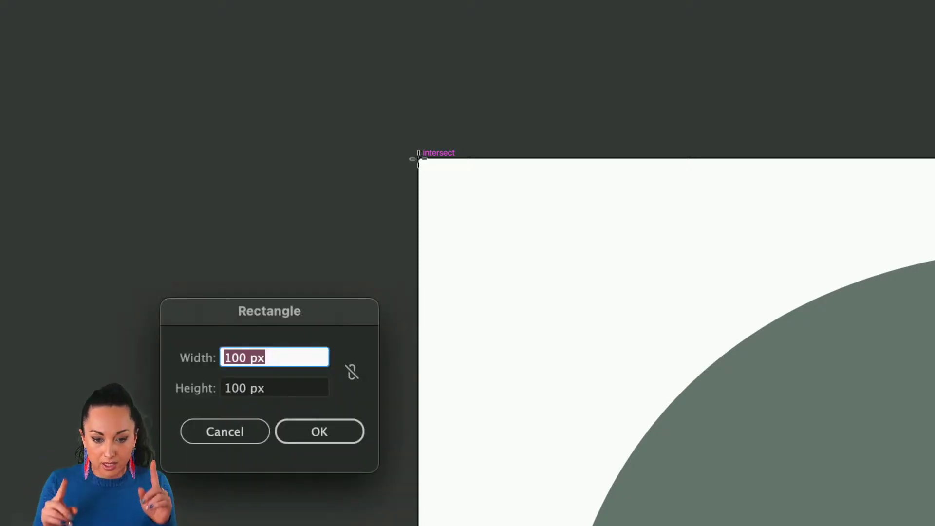
pyautogui.write('200')
pyautogui.press('Tab')
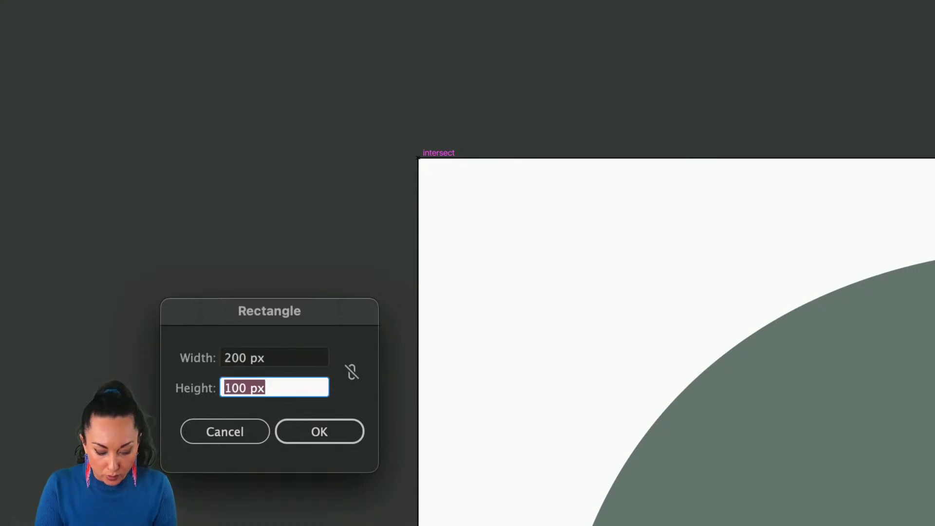
pyautogui.write('200')
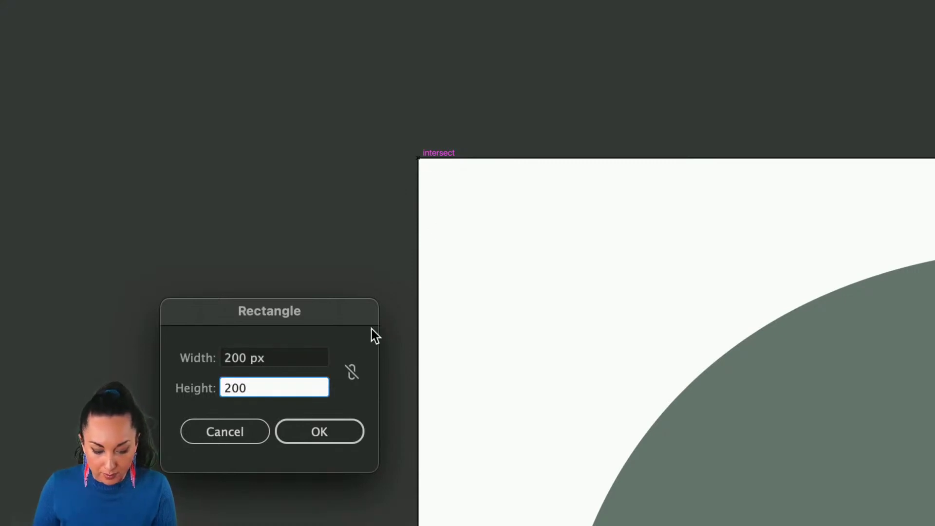
pyautogui.click(315, 439)
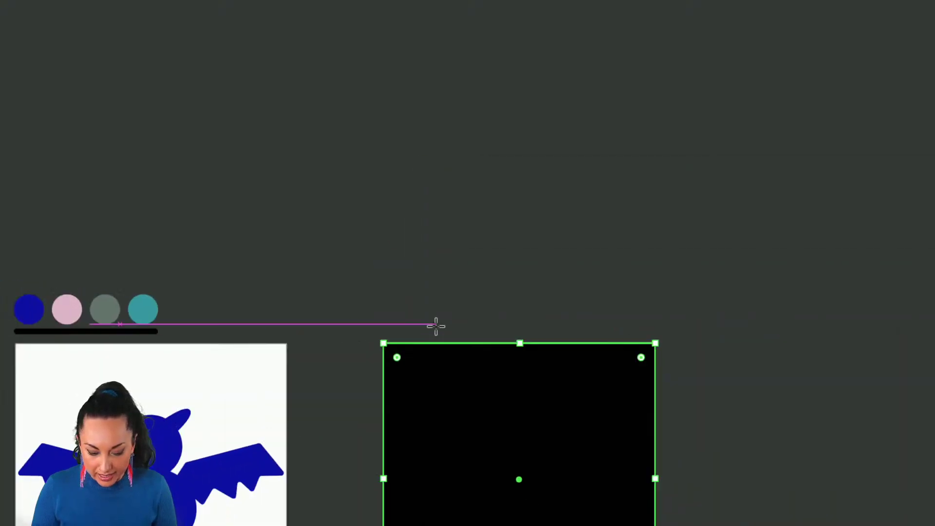
# Round all corners of the square and fill it with the pink palette swatch using the Eyedropper tool.
pyautogui.moveTo(398, 358); pyautogui.dragTo(414, 377)
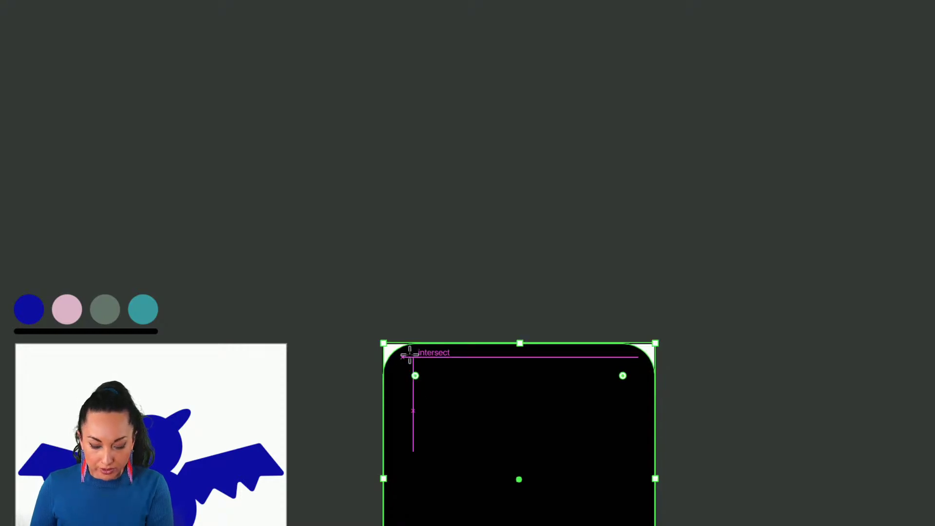
pyautogui.press('i')
pyautogui.click(78, 310)
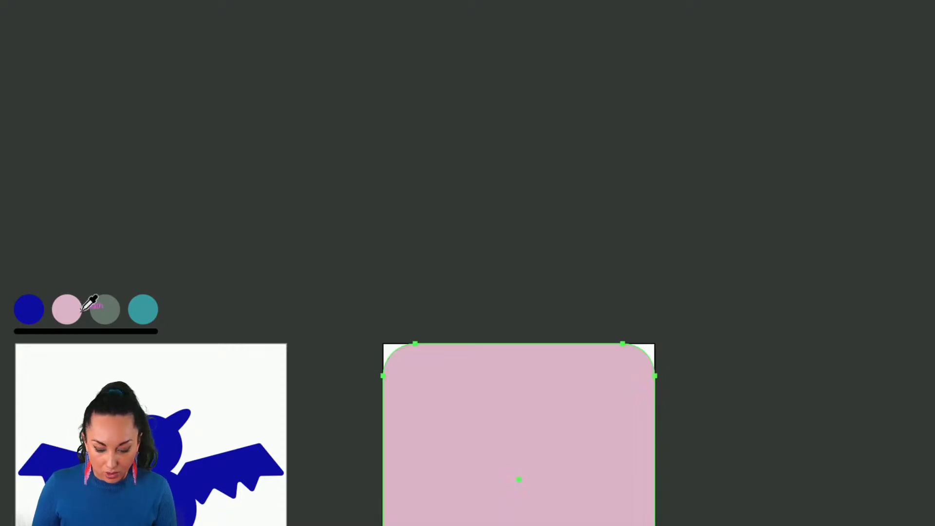
pyautogui.press('v')
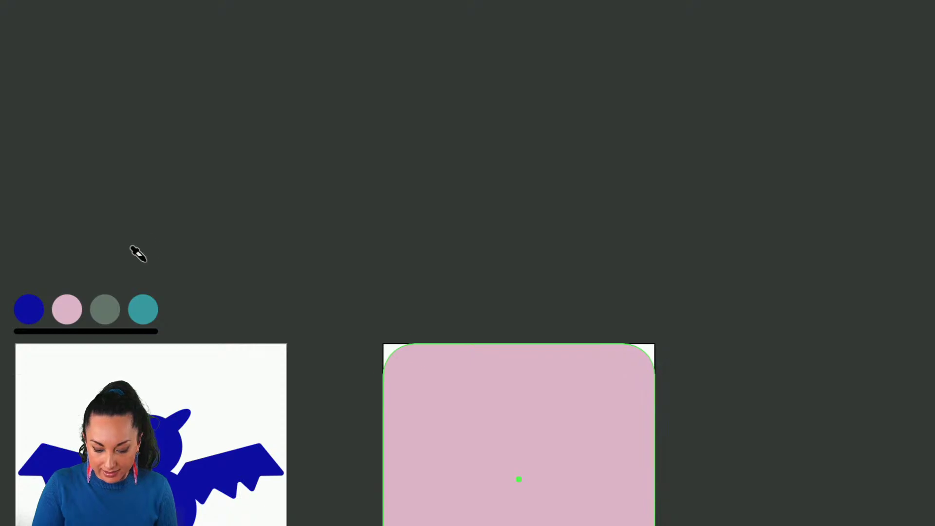
# Send the pink rounded square behind the ghost, and deselect it.
pyautogui.press('i')
pyautogui.scroll(-5, 151, 253)
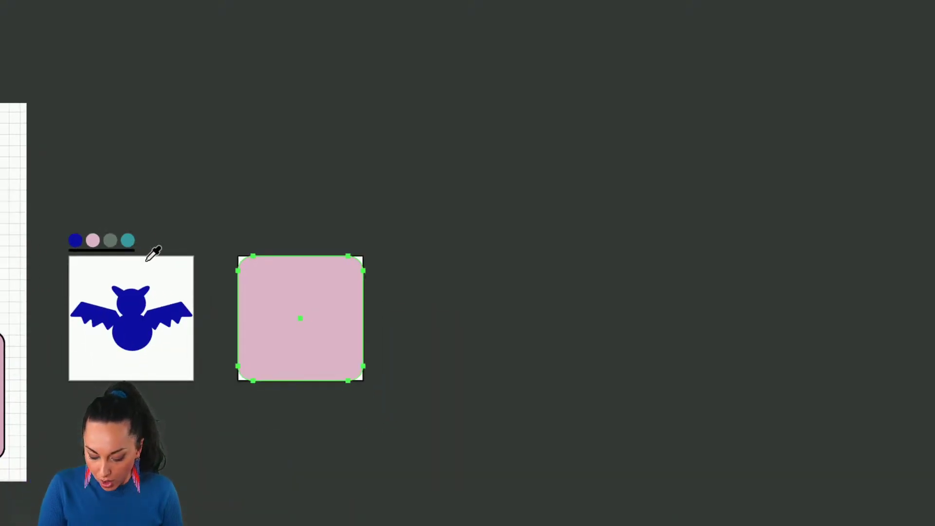
pyautogui.press('v')
pyautogui.press('i')
pyautogui.press('v')
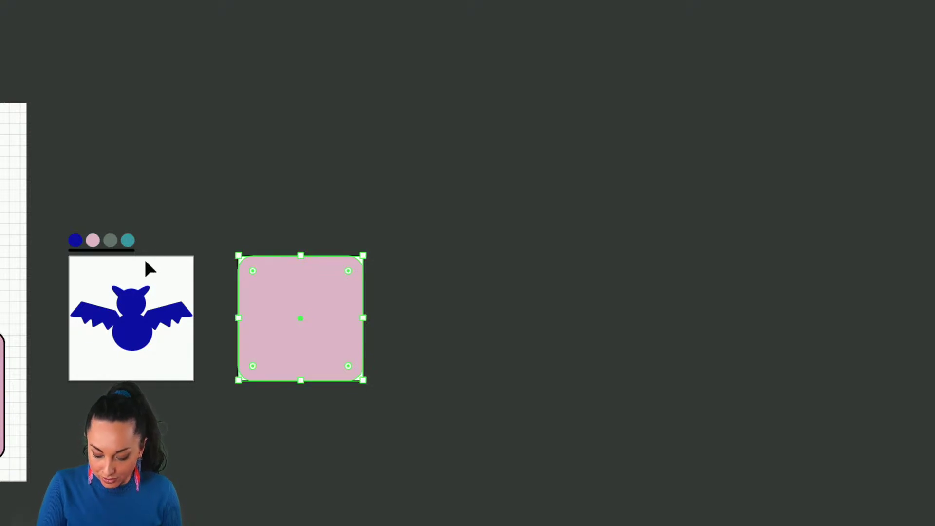
pyautogui.hotkey('ctrl', 'v')
pyautogui.press('i')
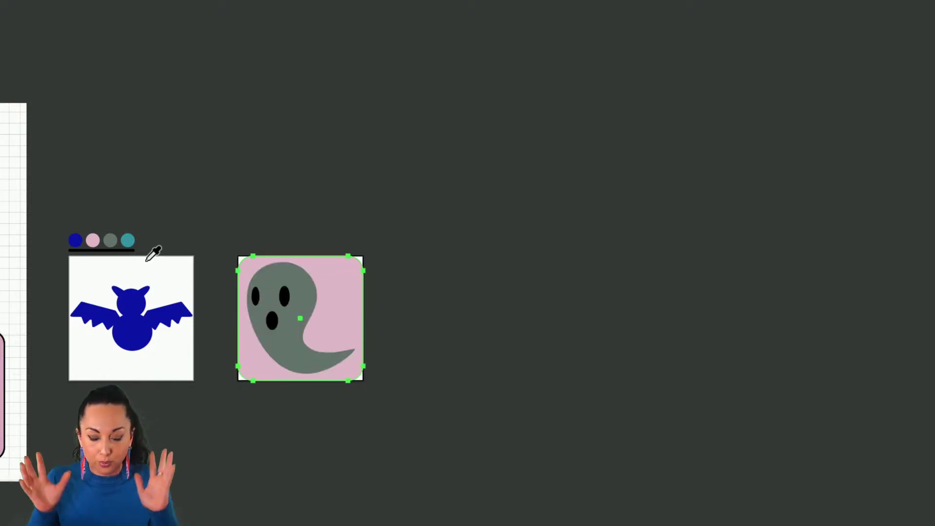
pyautogui.press('v')
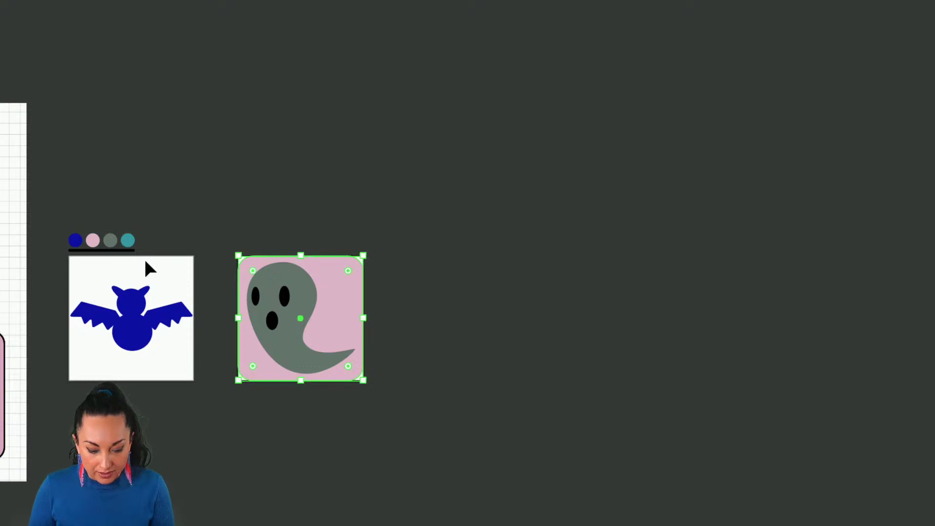
pyautogui.click(404, 244)
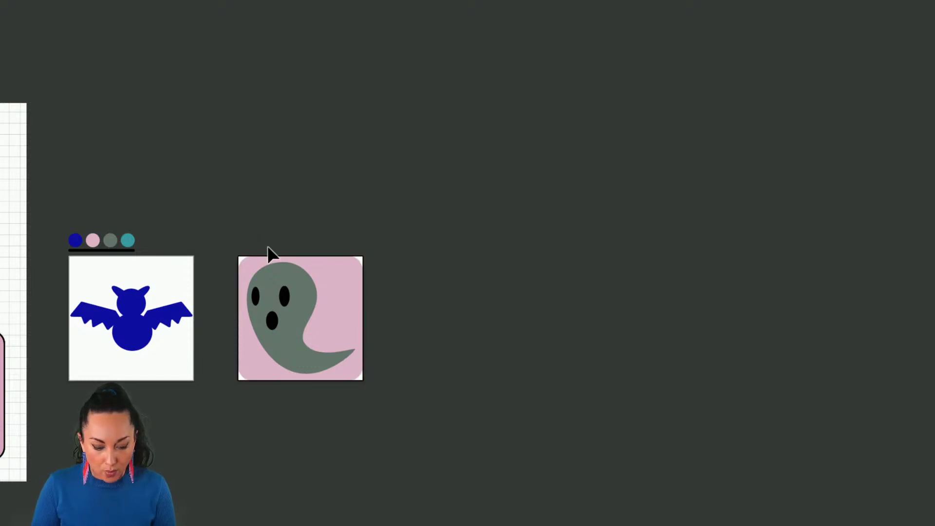
# Select all the bat and ghost icon artwork and give it a 1 mm black stroke.
pyautogui.click(326, 263)
pyautogui.click(258, 227)
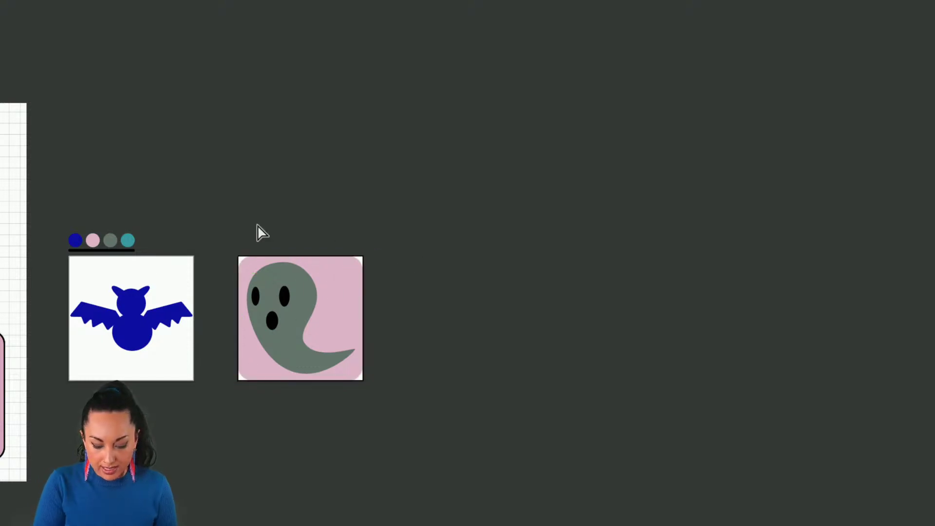
pyautogui.moveTo(270, 229); pyautogui.dragTo(254, 215)
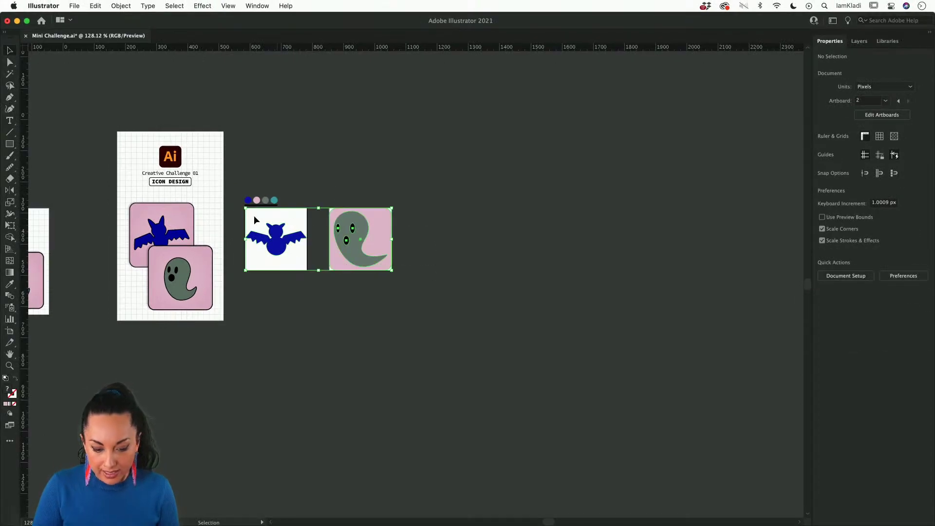
pyautogui.click(862, 161)
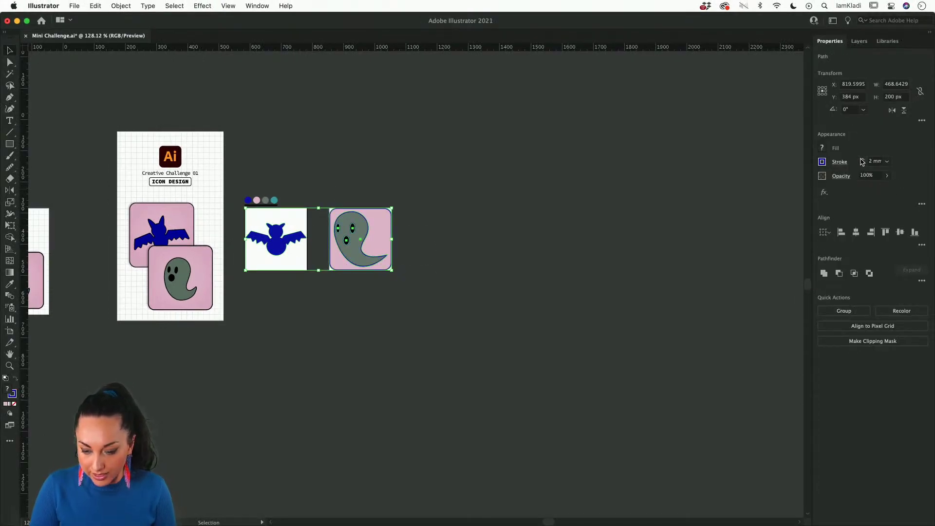
pyautogui.click(864, 164)
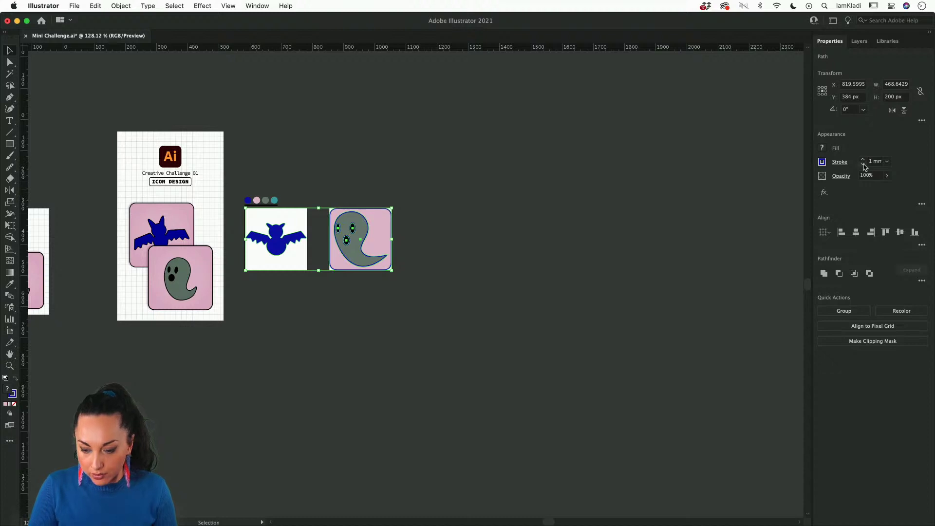
pyautogui.click(823, 162)
pyautogui.click(739, 197)
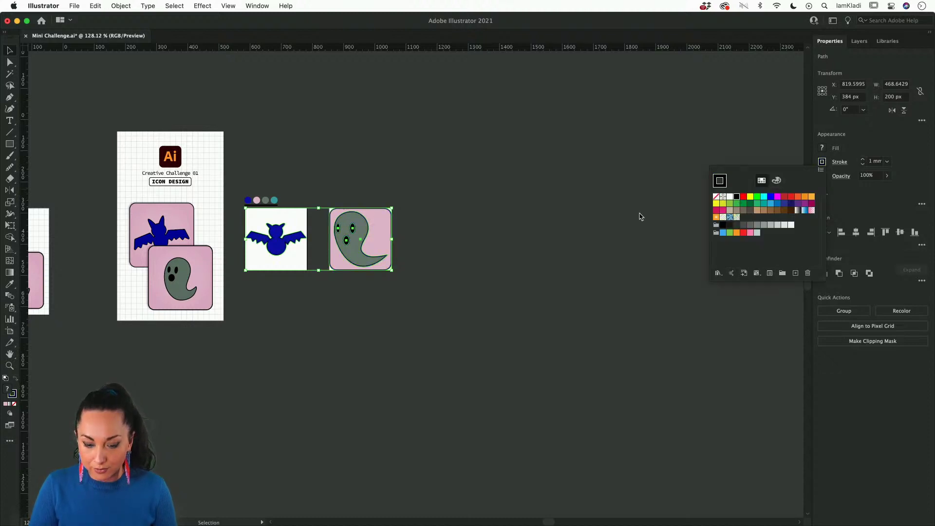
pyautogui.click(482, 253)
# Select all the bat and ghost icon artwork, give its strokes round caps and round corner joins, and deselect it.
pyautogui.scroll(4, 350, 227)
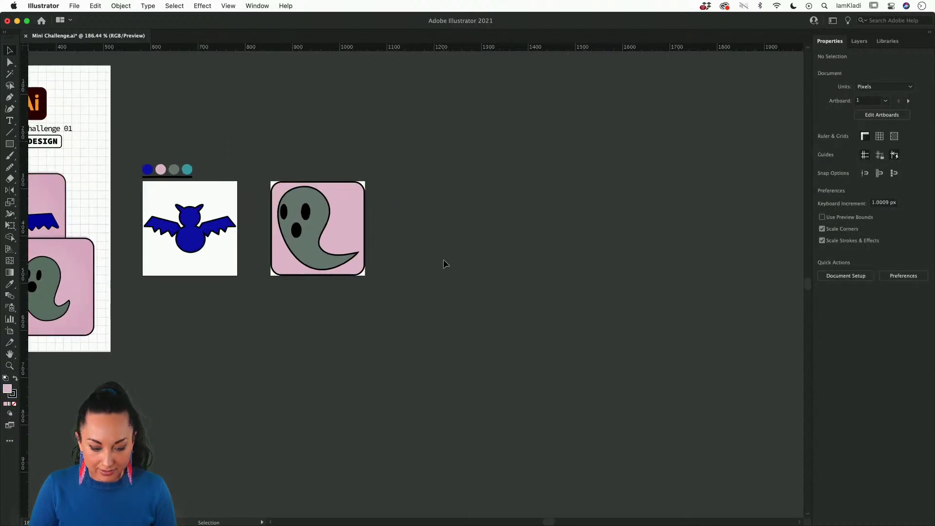
pyautogui.click(353, 227)
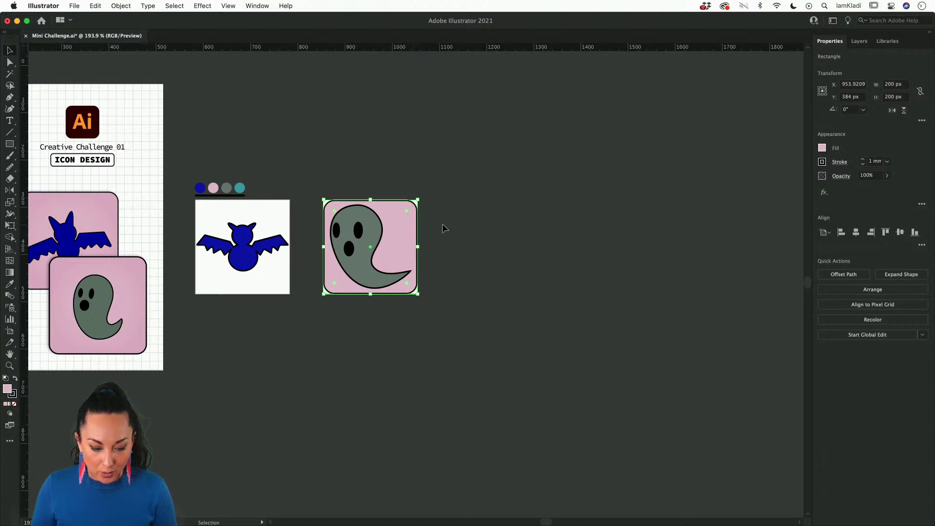
pyautogui.keyDown('shift'); pyautogui.click(207, 202); pyautogui.keyUp('shift')
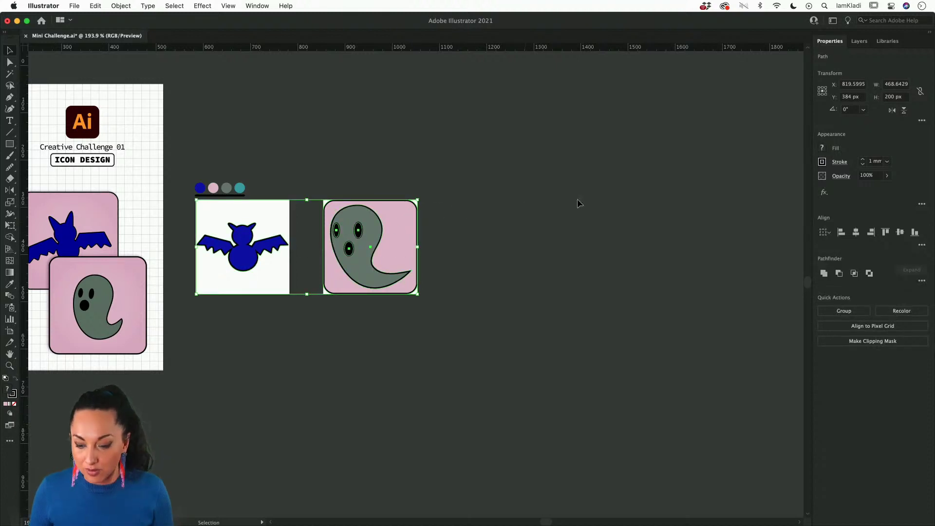
pyautogui.click(841, 165)
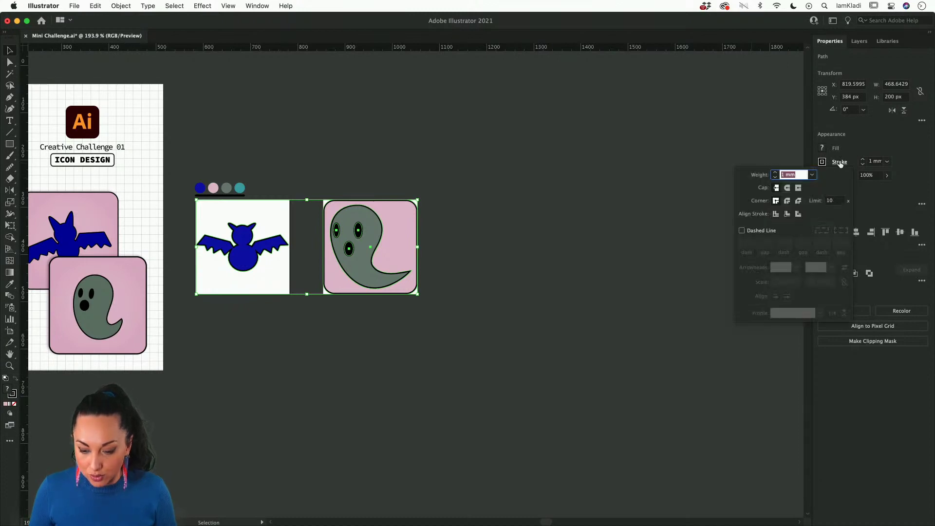
pyautogui.click(789, 188)
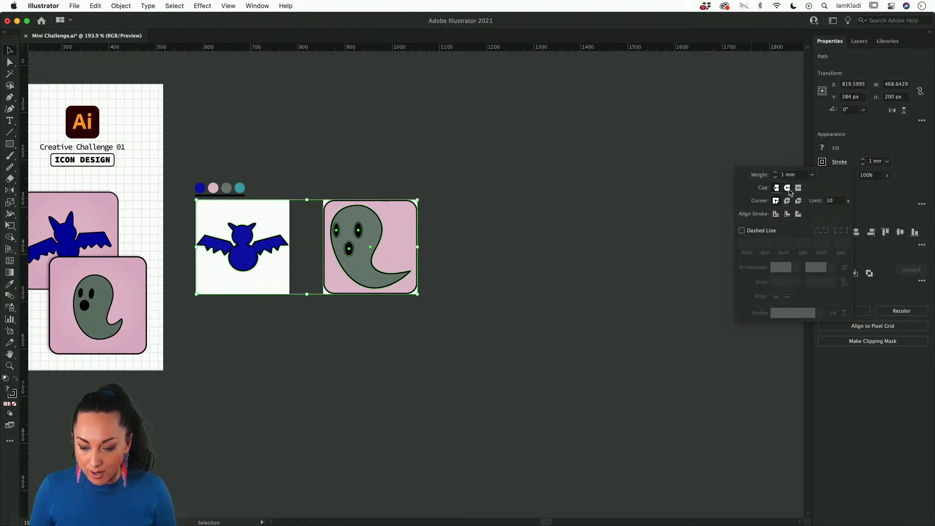
pyautogui.click(788, 201)
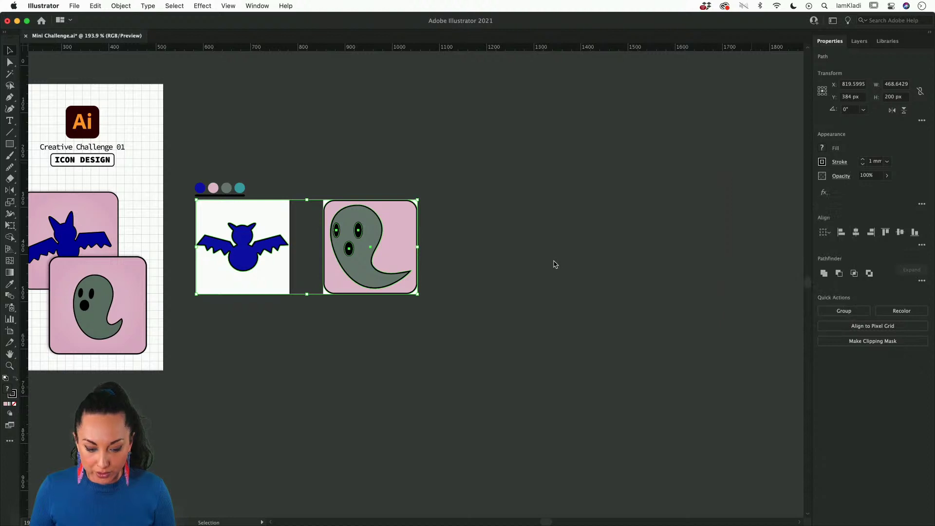
pyautogui.click(522, 250)
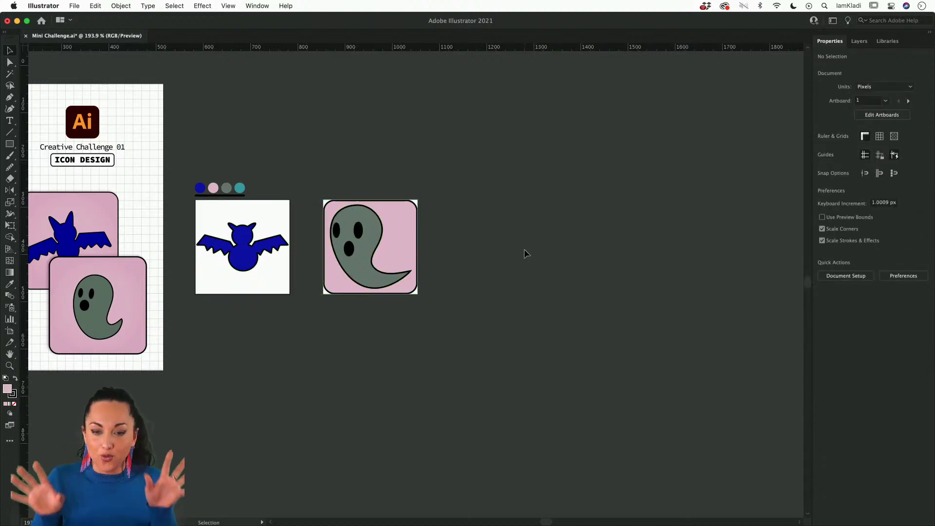
# Duplicate the ghost's pink rounded square onto the bat artboard at the same relative position and place it behind the bat.
pyautogui.click(410, 221)
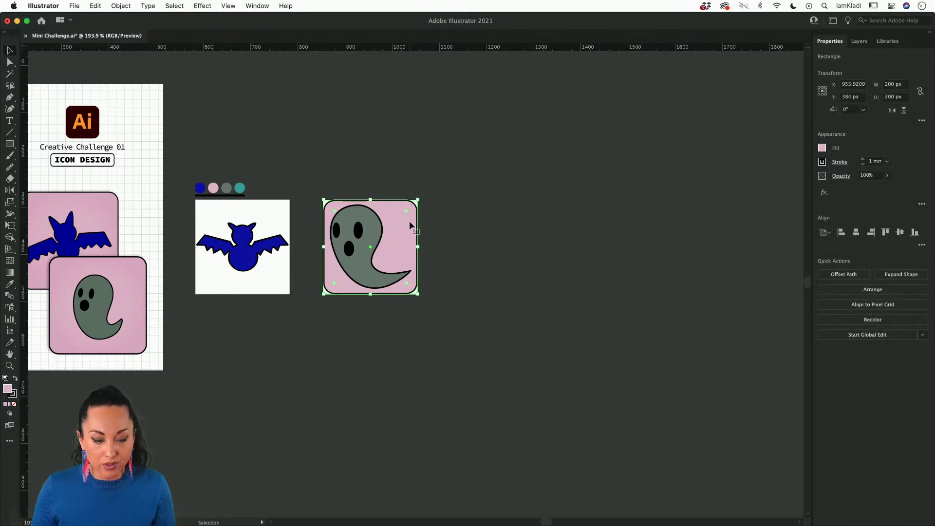
pyautogui.click(277, 206)
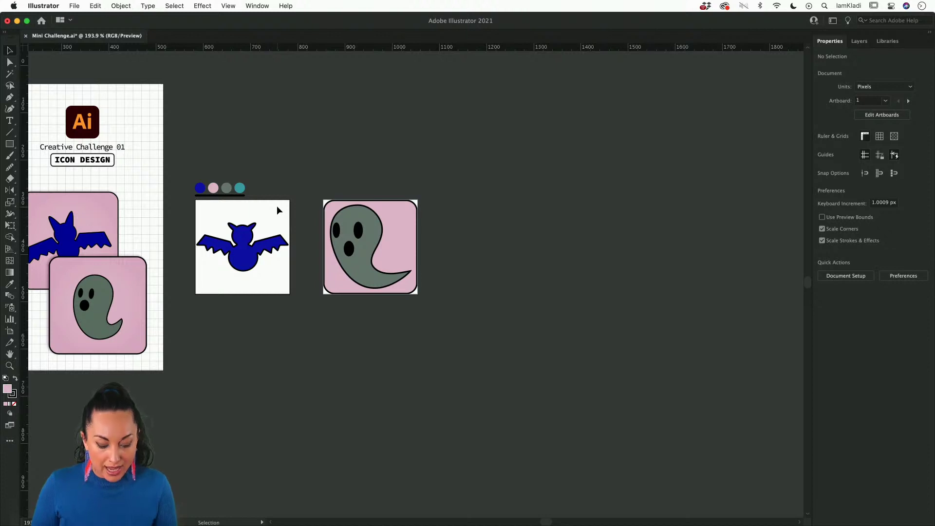
pyautogui.hotkey('ctrl', 'f')
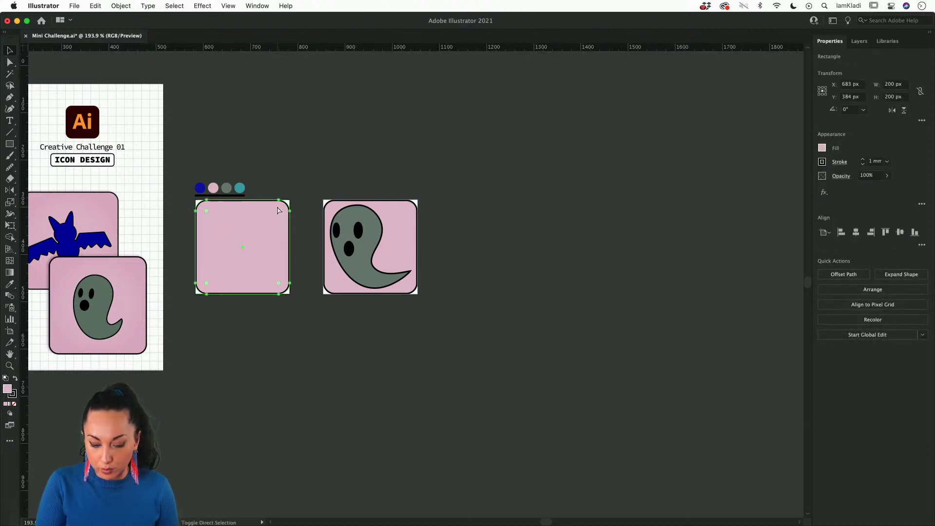
pyautogui.hotkey('ctrl', '[')
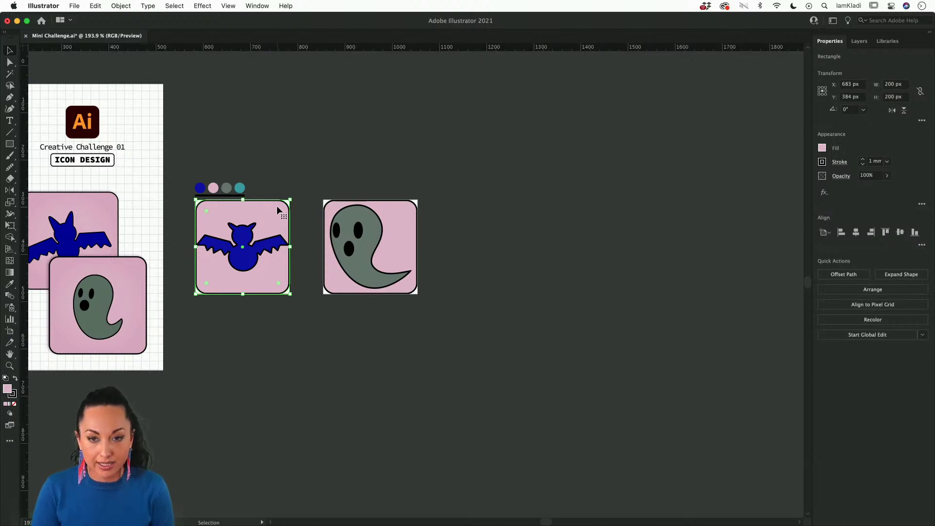
pyautogui.click(367, 311)
# Rotate the bat counter-clockwise on its pink square so its wings run diagonally up to the right.
pyautogui.scroll(-2, 308, 326)
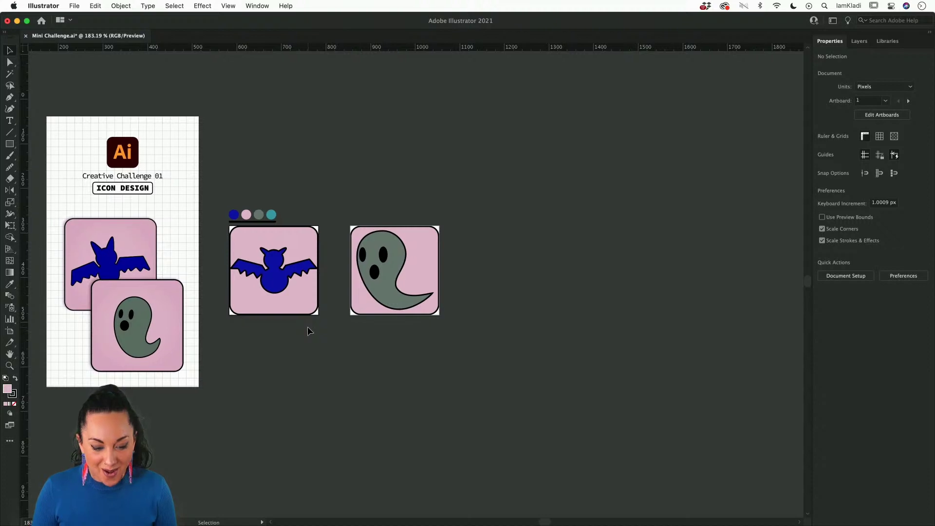
pyautogui.click(318, 262)
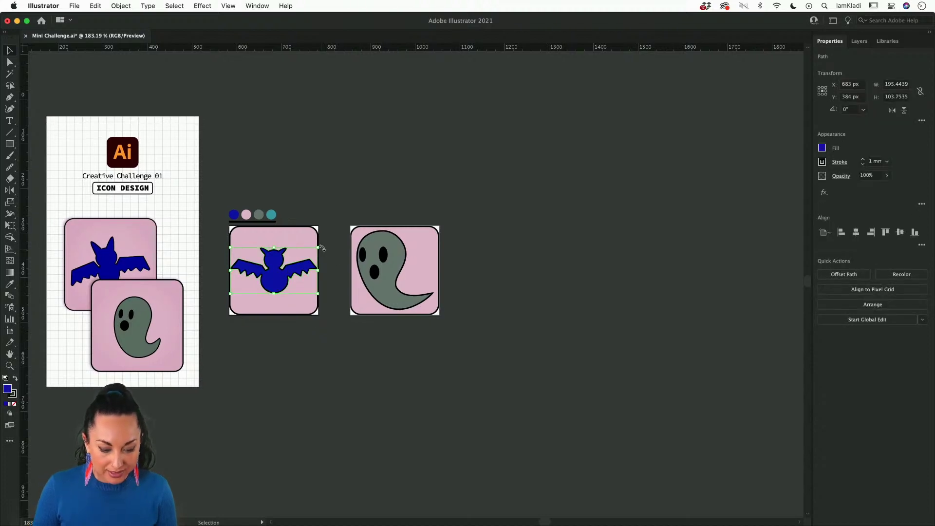
pyautogui.moveTo(322, 249); pyautogui.dragTo(324, 225)
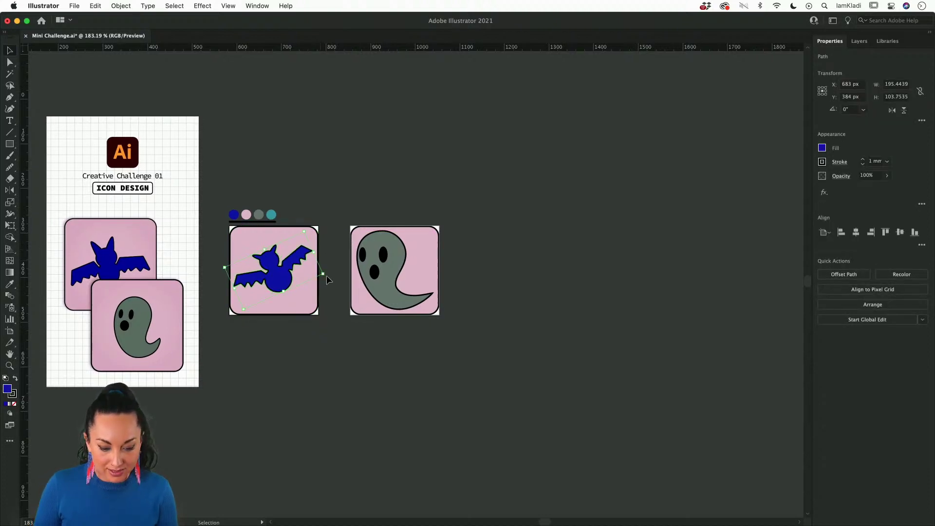
# Enlarge the ghost's body shape to about 204 by 190 px over its pink square.
pyautogui.click(372, 277)
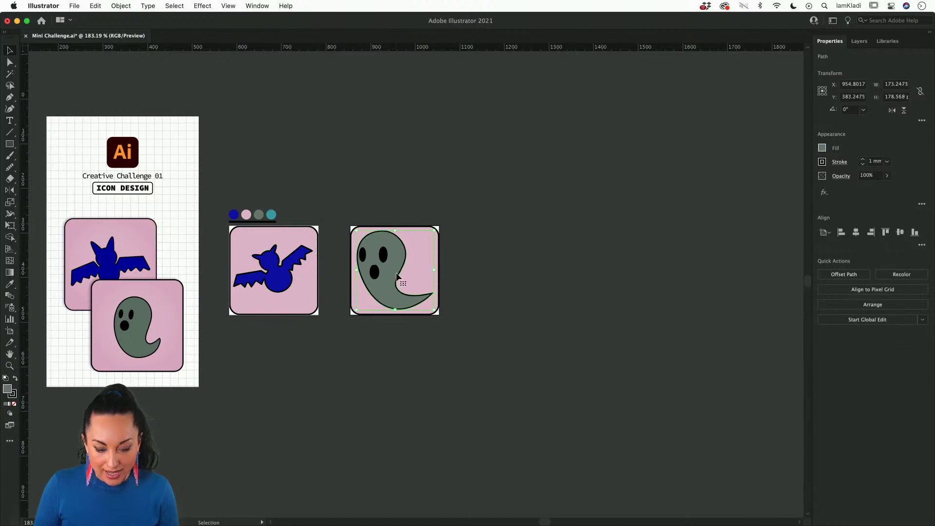
pyautogui.click(402, 244)
pyautogui.moveTo(435, 271); pyautogui.dragTo(444, 269)
pyautogui.moveTo(357, 310); pyautogui.dragTo(379, 281)
# Select the ghost's mouth, both eyes and body, and group them.
pyautogui.click(377, 276)
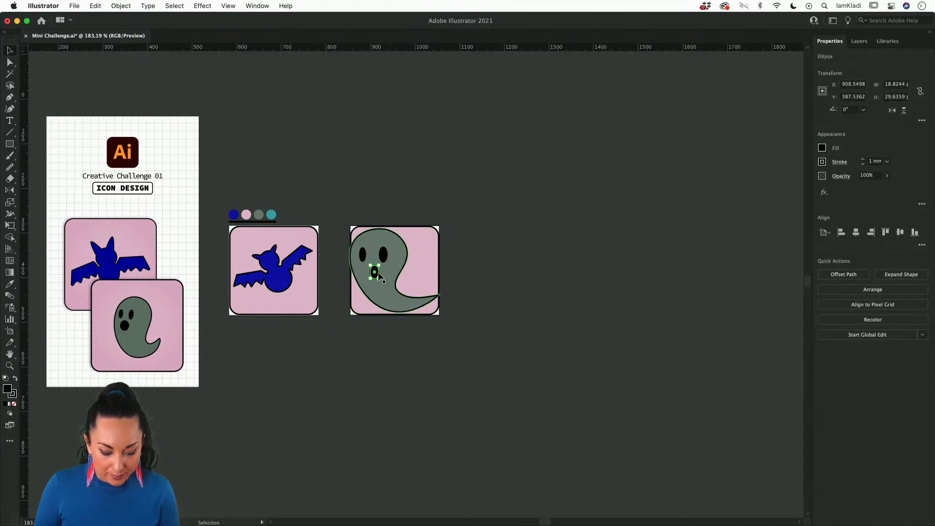
pyautogui.keyDown('shift'); pyautogui.click(363, 253); pyautogui.keyUp('shift')
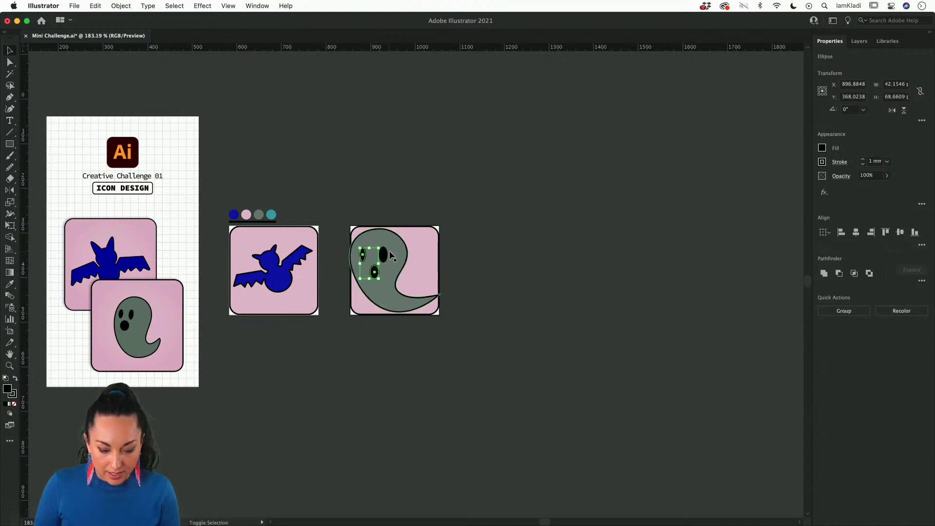
pyautogui.keyDown('shift'); pyautogui.click(384, 254); pyautogui.keyUp('shift')
pyautogui.keyDown('shift'); pyautogui.click(415, 248); pyautogui.keyUp('shift')
pyautogui.press('super+g')
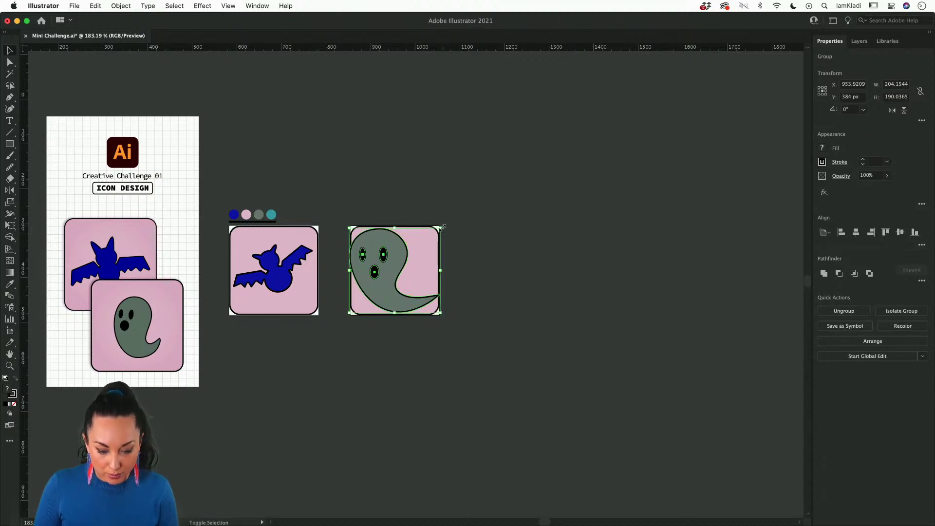
# Scale the ghost group down to about 158 by 147 px, position it inside the pink square, and deselect it.
pyautogui.moveTo(440, 227)
pyautogui.mouseDown()
pyautogui.moveTo(423, 244)
pyautogui.moveTo(439, 234)
pyautogui.moveTo(431, 240)
pyautogui.mouseUp()
pyautogui.moveTo(382, 262); pyautogui.dragTo(392, 254)
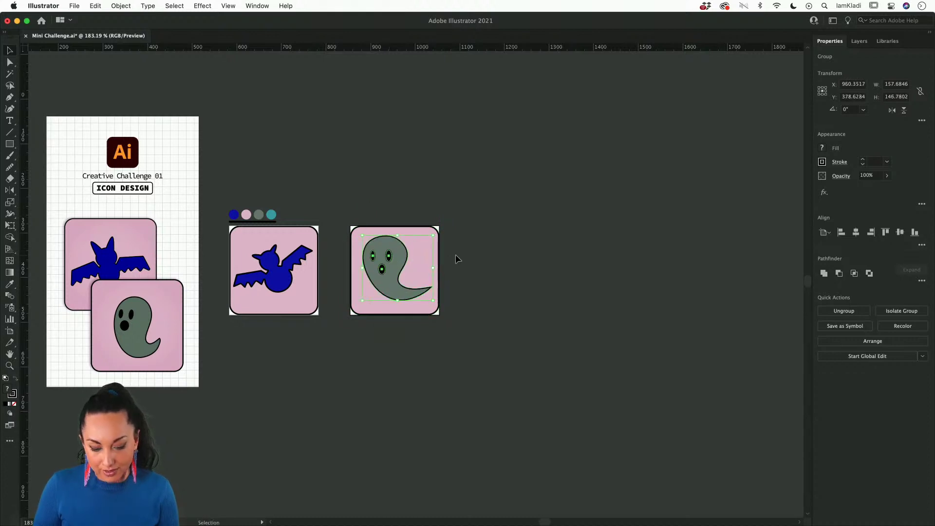
pyautogui.click(455, 253)
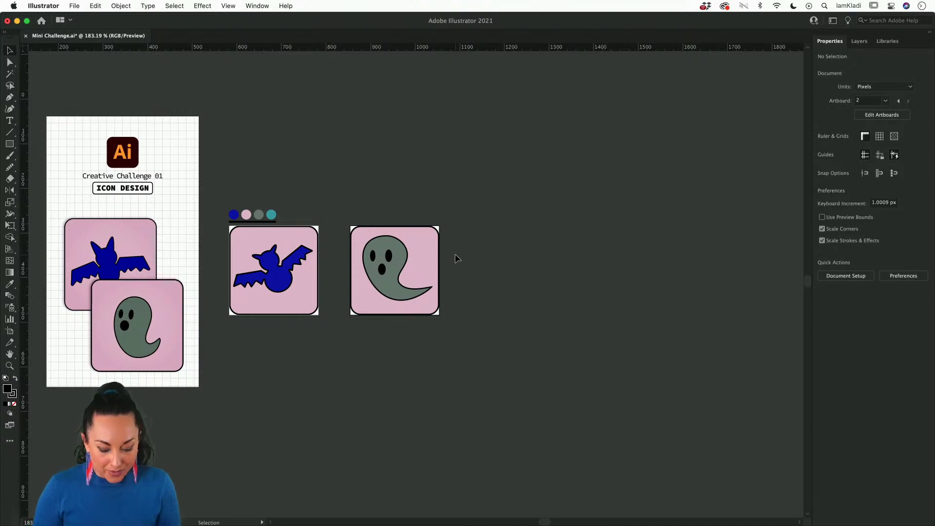
# Set up Export for Screens with the Desktop as destination folder and both the bat and ghost artboards included.
pyautogui.press('alt+super+e')
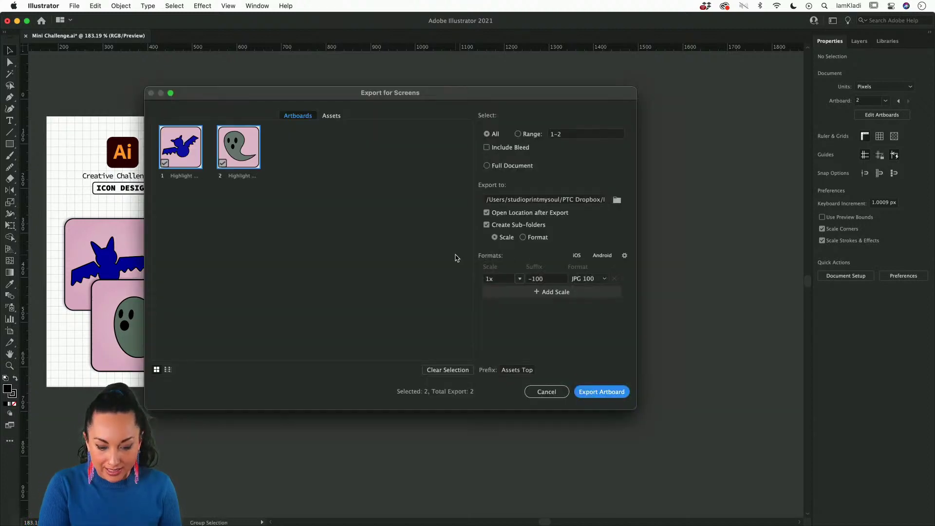
pyautogui.click(617, 200)
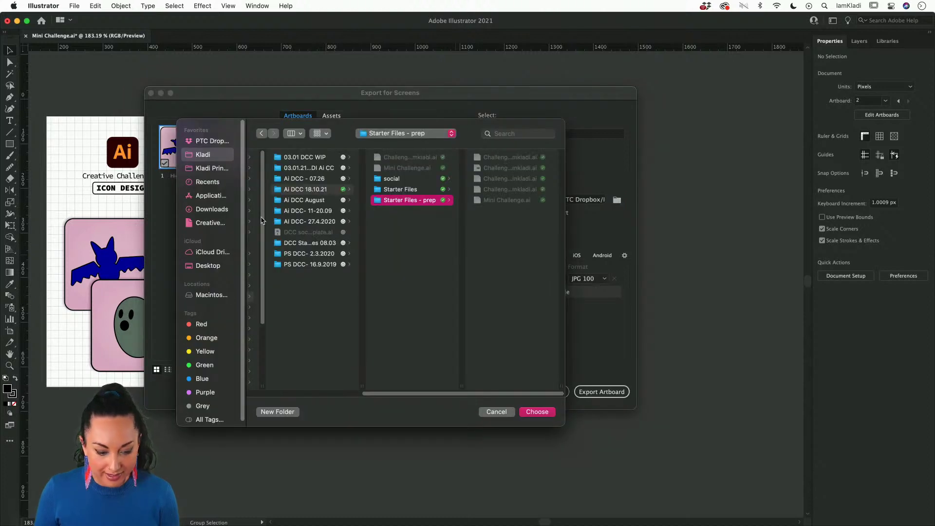
pyautogui.click(210, 267)
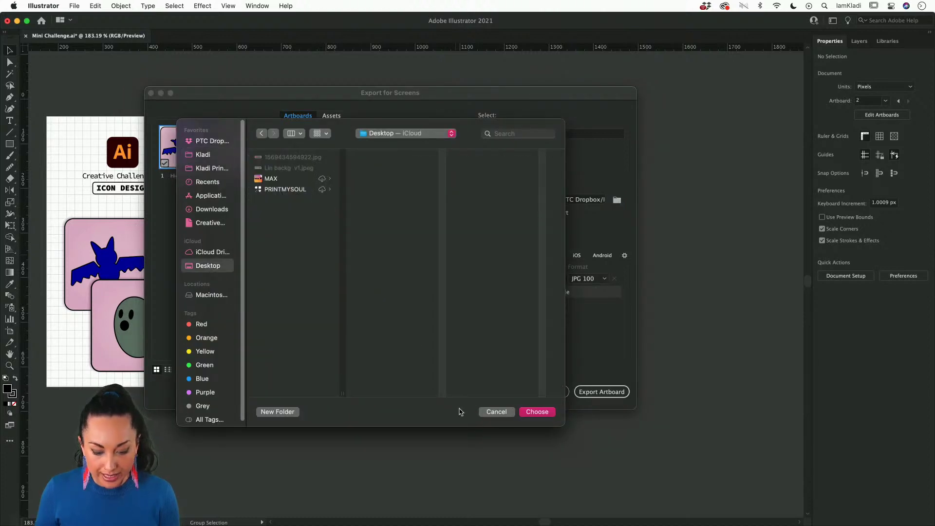
pyautogui.click(536, 412)
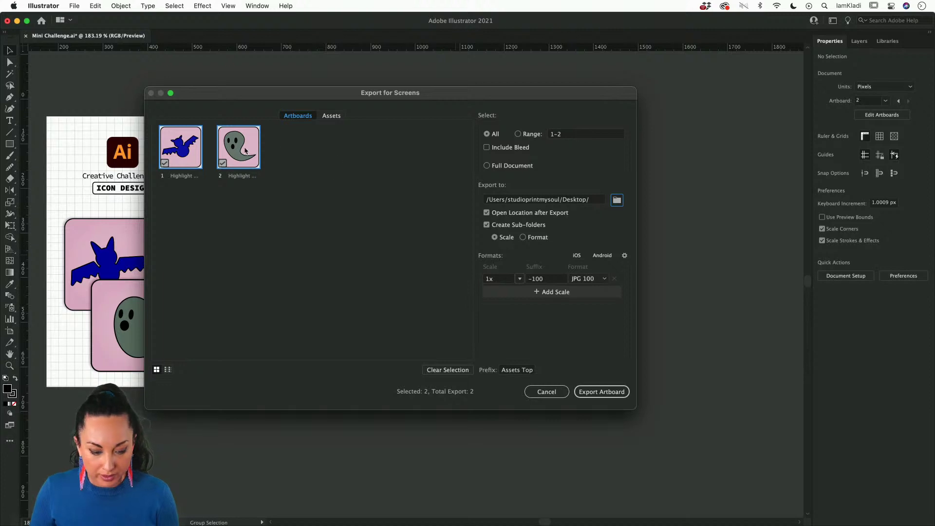
pyautogui.click(223, 164)
pyautogui.click(226, 164)
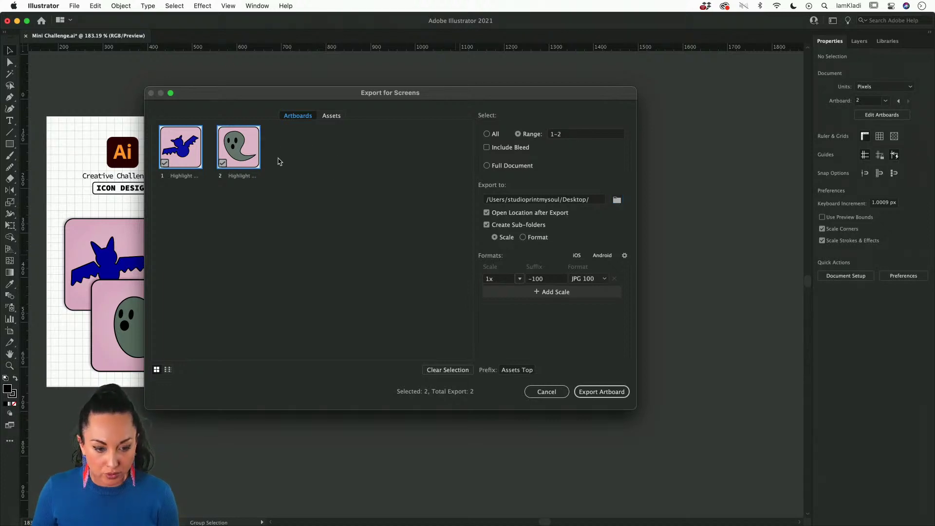
# Set the export file name prefix to "icons" and export both artboards.
pyautogui.click(517, 371)
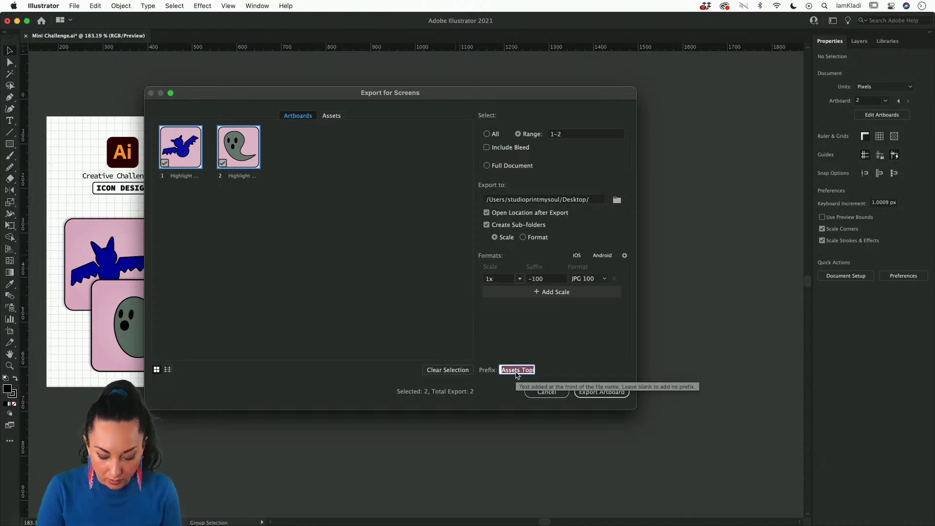
pyautogui.write('icoons')
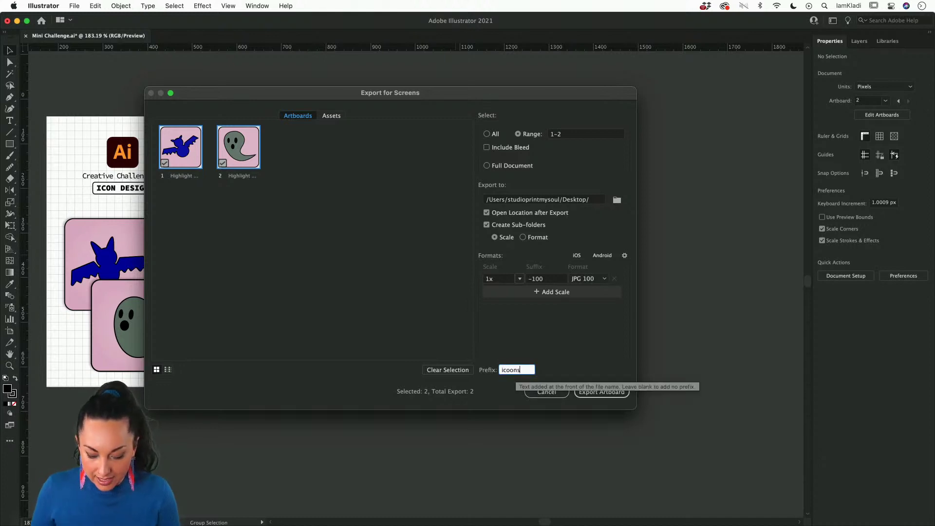
pyautogui.press('BackSpace')
pyautogui.press('BackSpace')
pyautogui.press('BackSpace')
pyautogui.write('ns')
pyautogui.press('Tab')
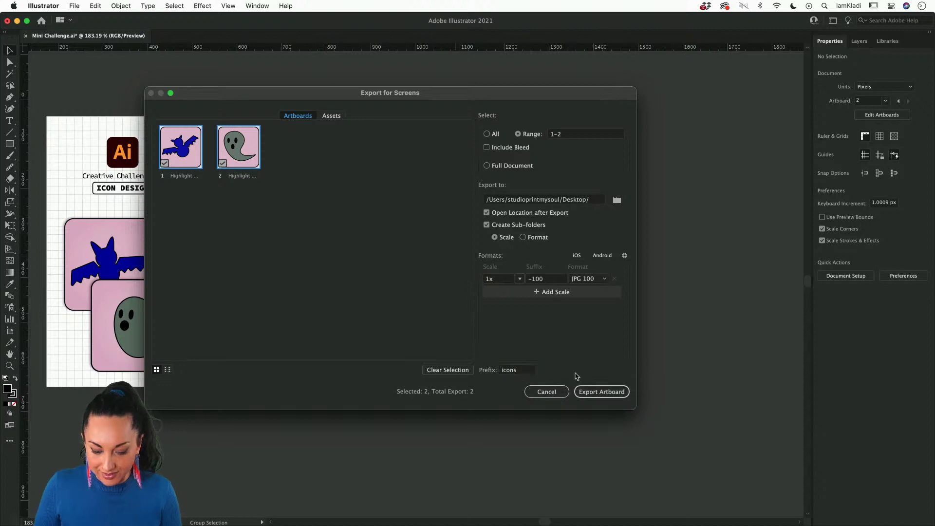
pyautogui.click(588, 397)
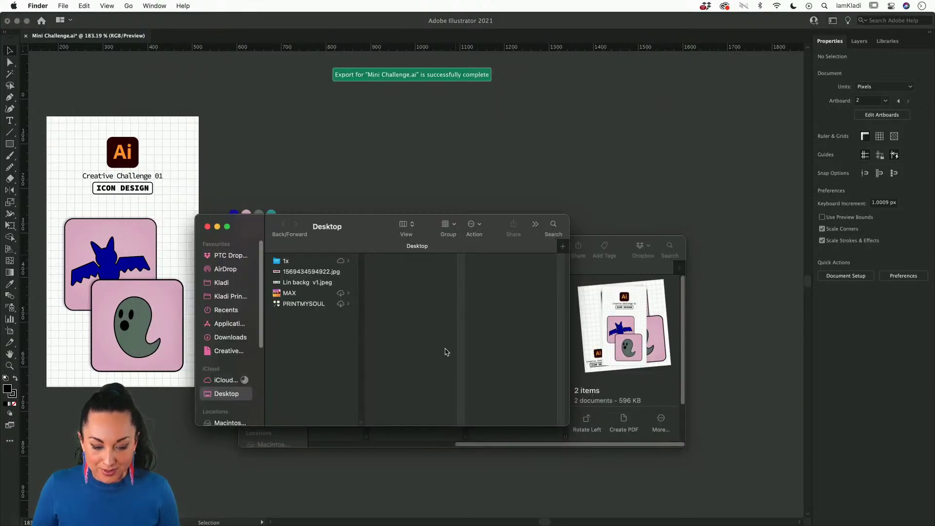
# Open the exported 1x folder on the Desktop in Finder and preview the ghost and bat JPG files.
pyautogui.click(317, 262)
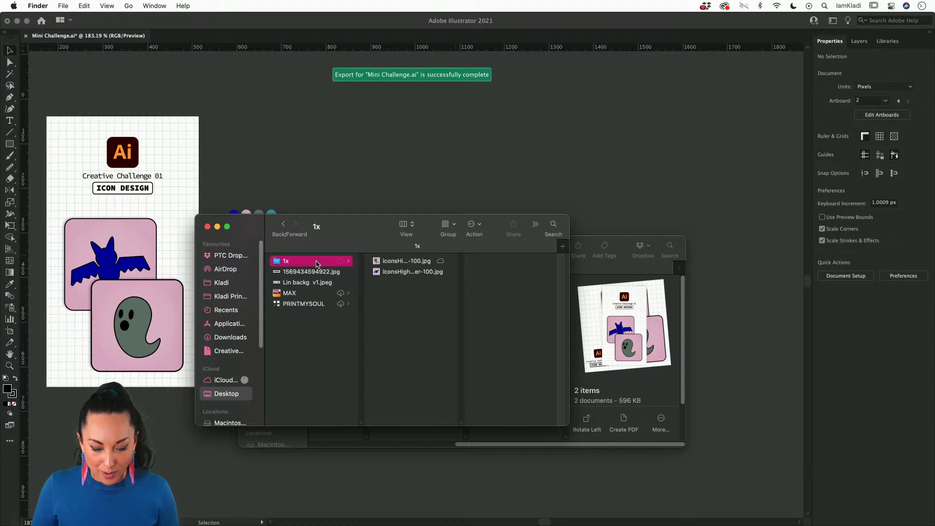
pyautogui.click(395, 263)
pyautogui.press('space')
pyautogui.press('space')
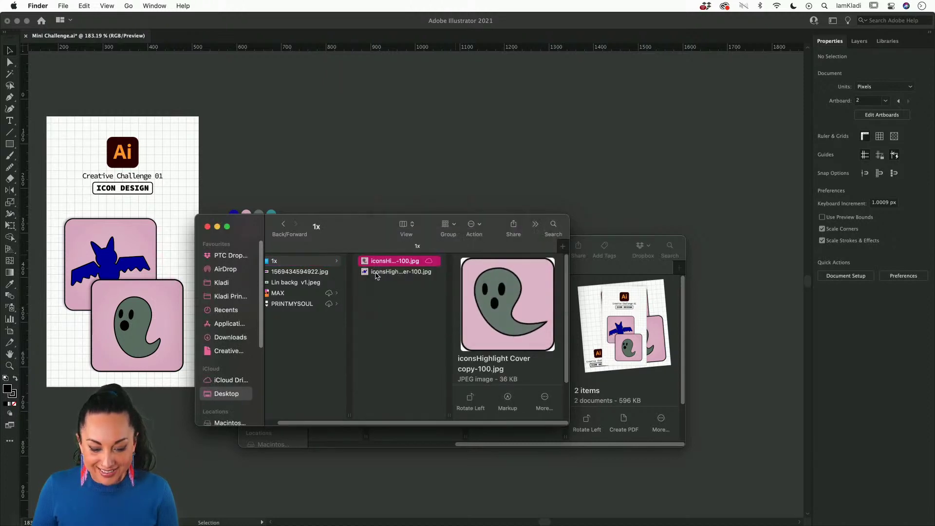
pyautogui.click(377, 273)
pyautogui.press('space')
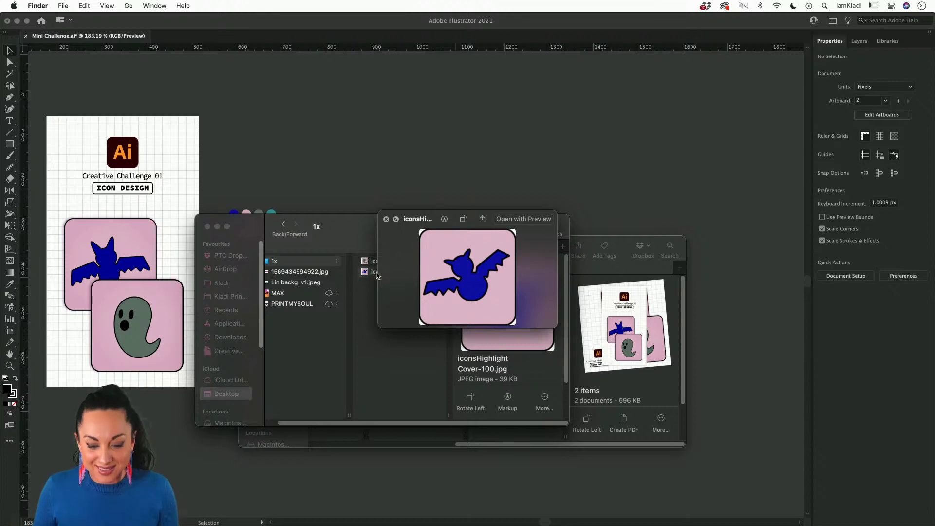
# Switch to the other Finder window, show the Ai DCC 18.10.21 folder, and move the window lower on the screen.
pyautogui.click(604, 303)
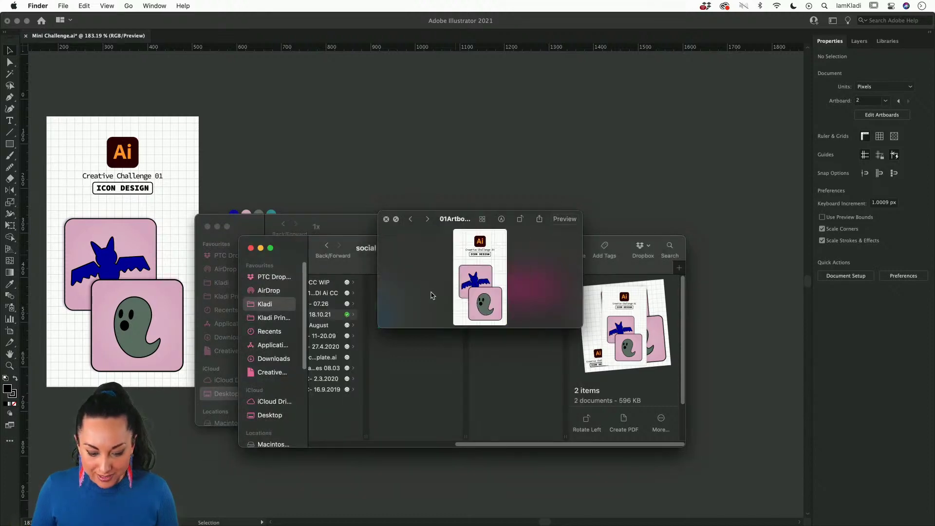
pyautogui.click(424, 346)
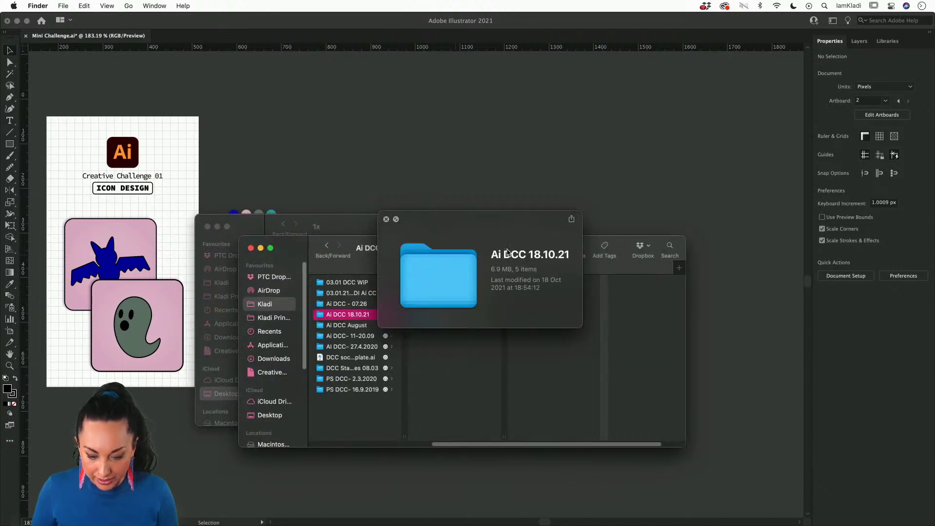
pyautogui.moveTo(298, 247); pyautogui.dragTo(313, 280)
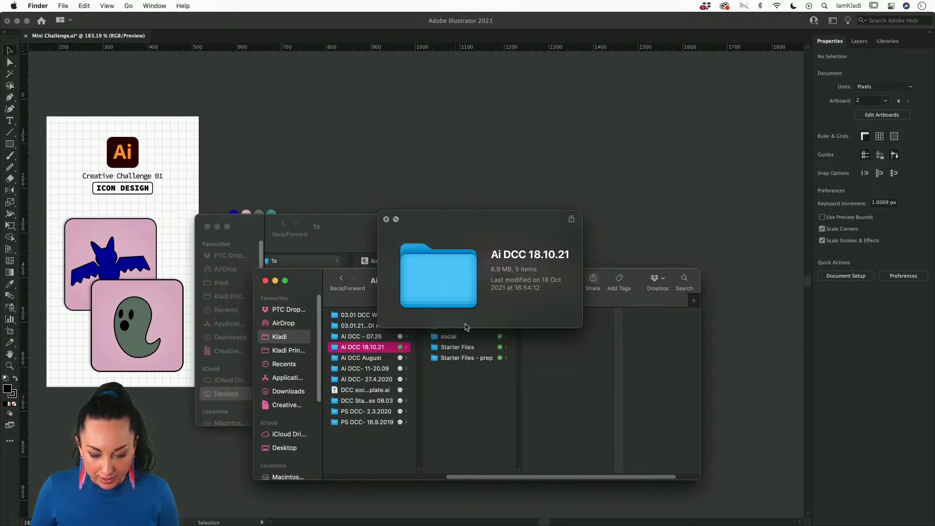
# Close the folder preview, select 01Artboard 1 copy-100.jpg in the social folder, and move the Finder window higher on the screen.
pyautogui.click(472, 336)
pyautogui.click(387, 219)
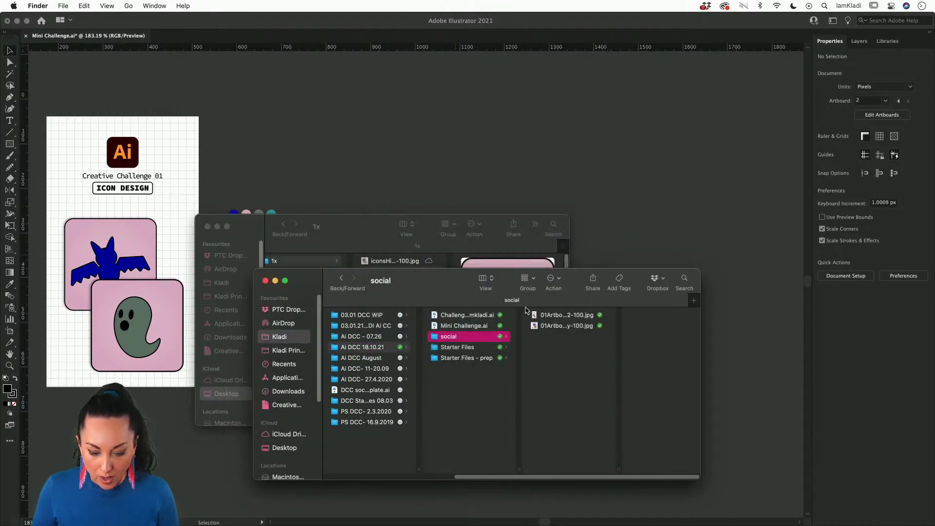
pyautogui.click(542, 315)
pyautogui.click(538, 325)
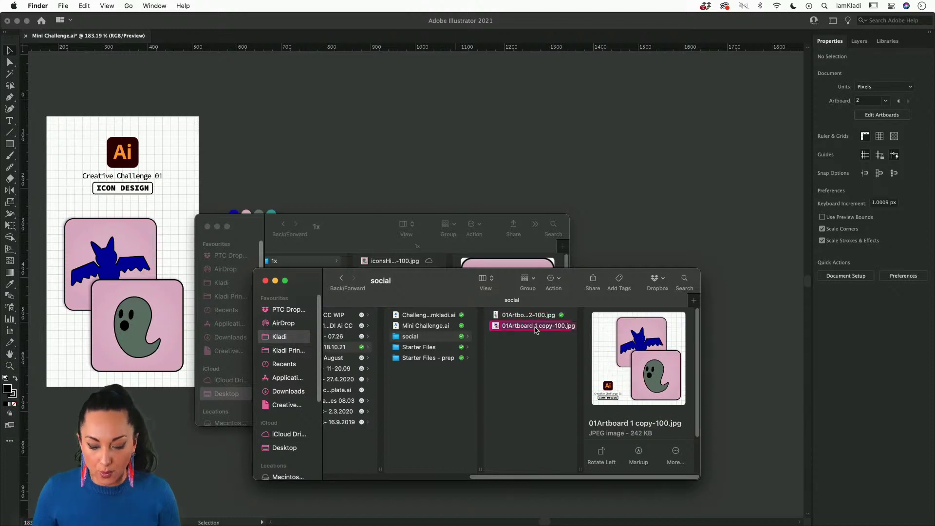
pyautogui.moveTo(471, 295); pyautogui.dragTo(638, 134)
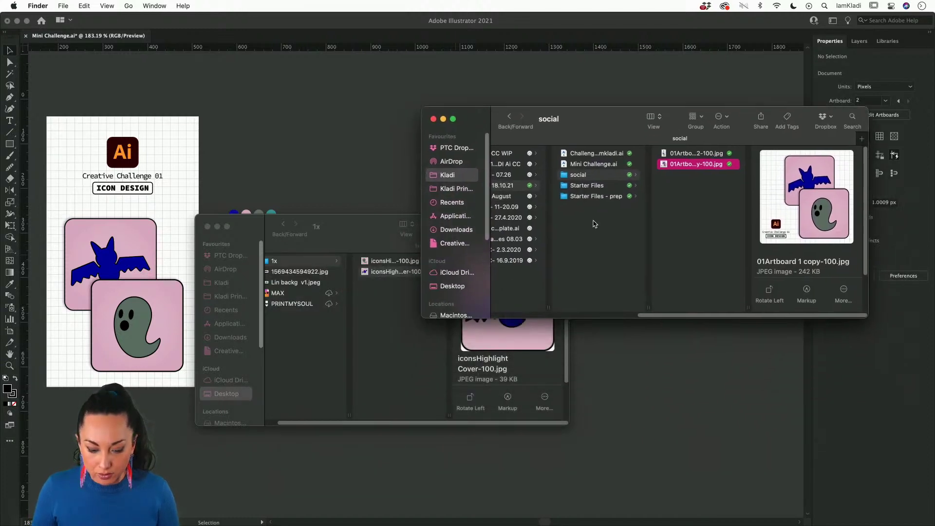
# Switch to Chrome, open Discord's Adobe Illustrator challenge channel, and attach 01Artboard 1 copy-100.jpg from the Finder social folder.
pyautogui.moveTo(458, 519)
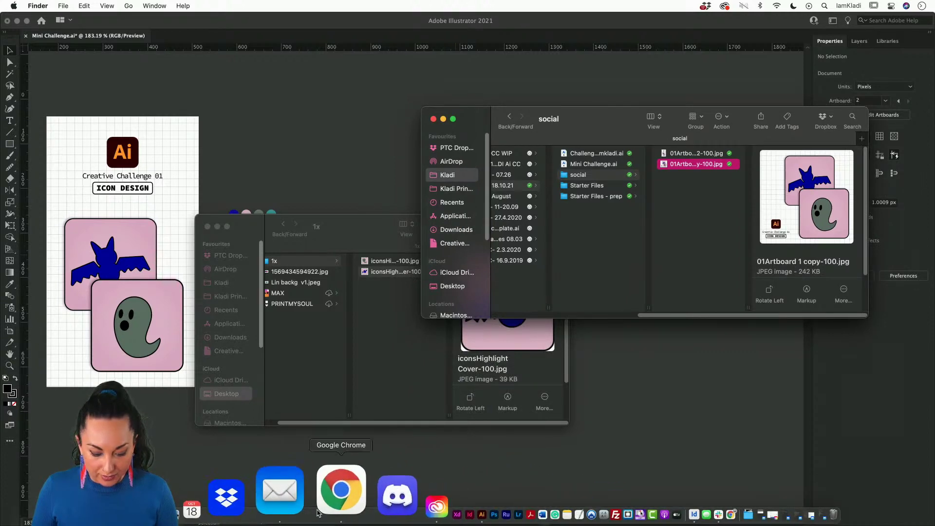
pyautogui.click(317, 511)
pyautogui.click(194, 25)
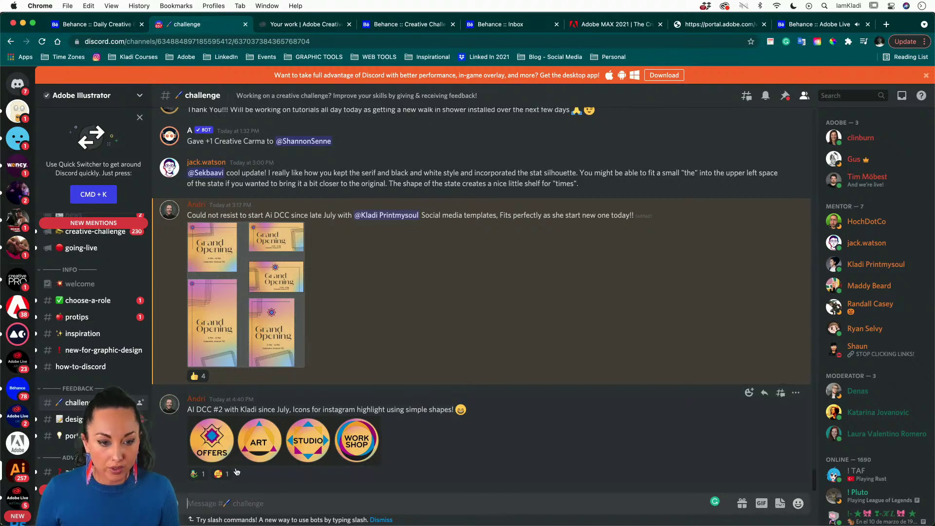
pyautogui.click(174, 503)
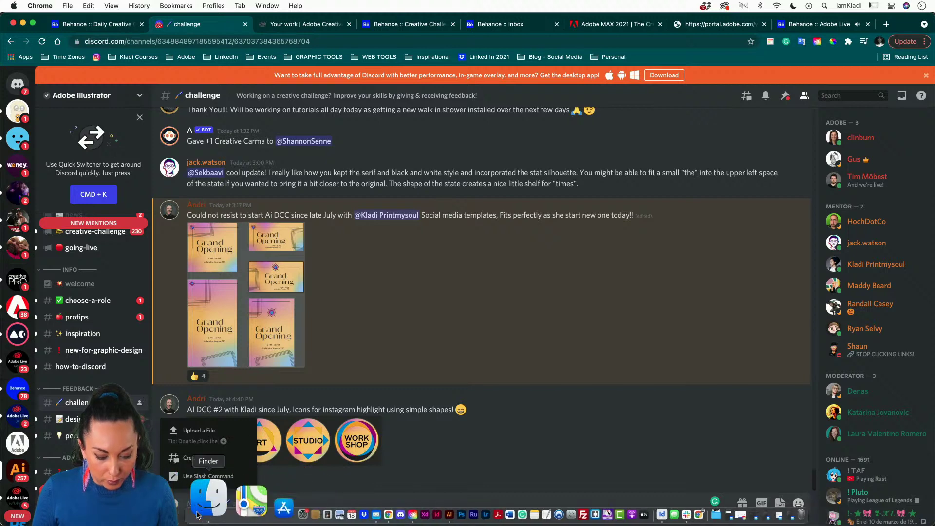
pyautogui.click(199, 512)
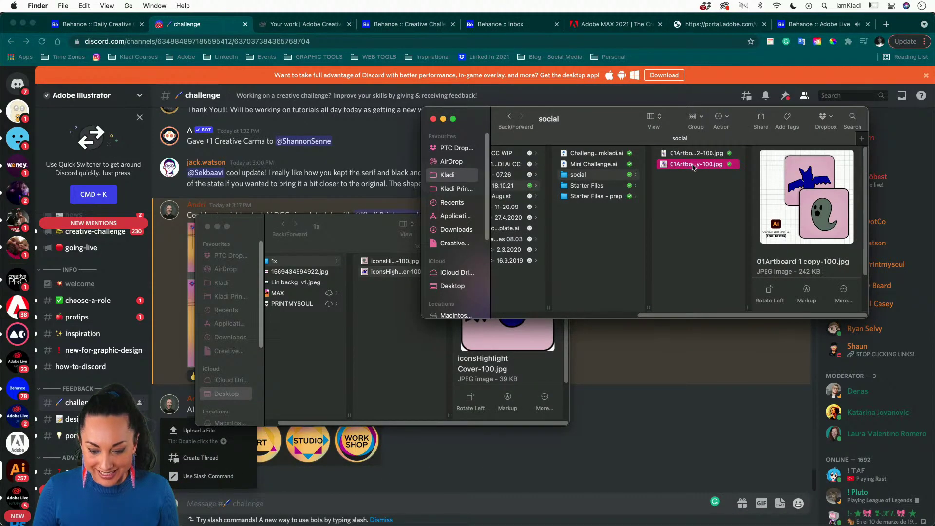
pyautogui.moveTo(695, 164); pyautogui.dragTo(423, 497)
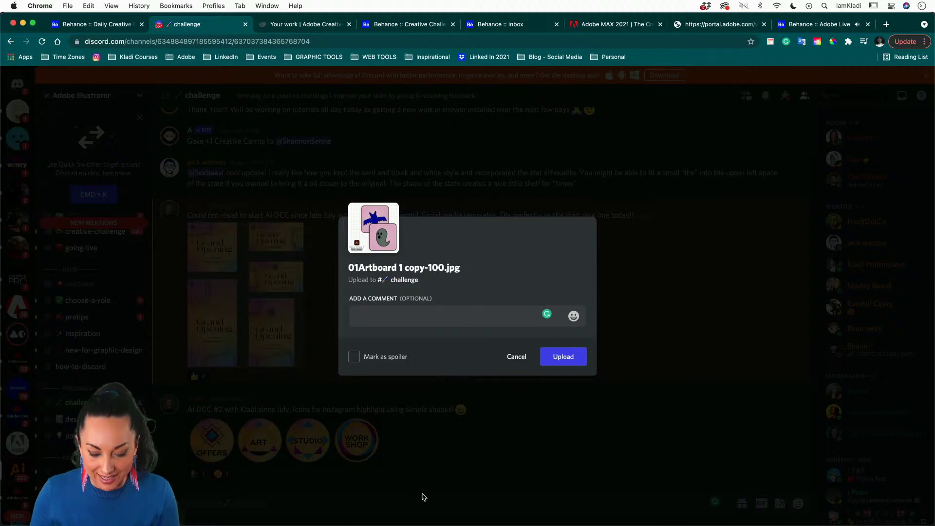
# Write the comment "Challenge 01 :)" for the attached image.
pyautogui.write('C')
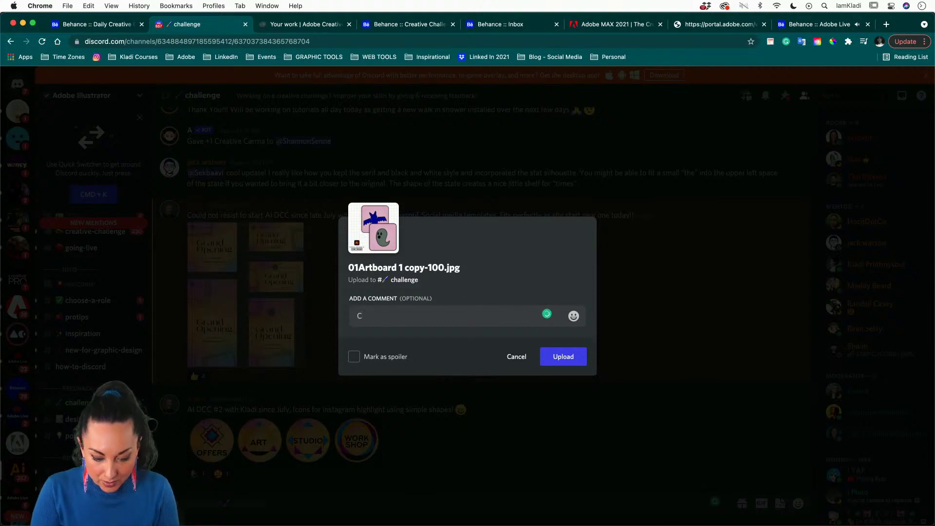
pyautogui.write('hallenge')
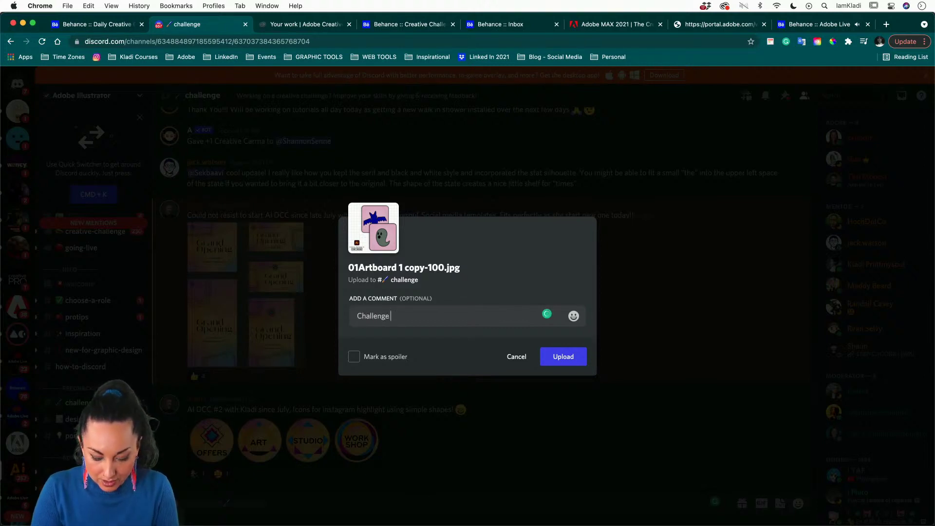
pyautogui.write(' 01')
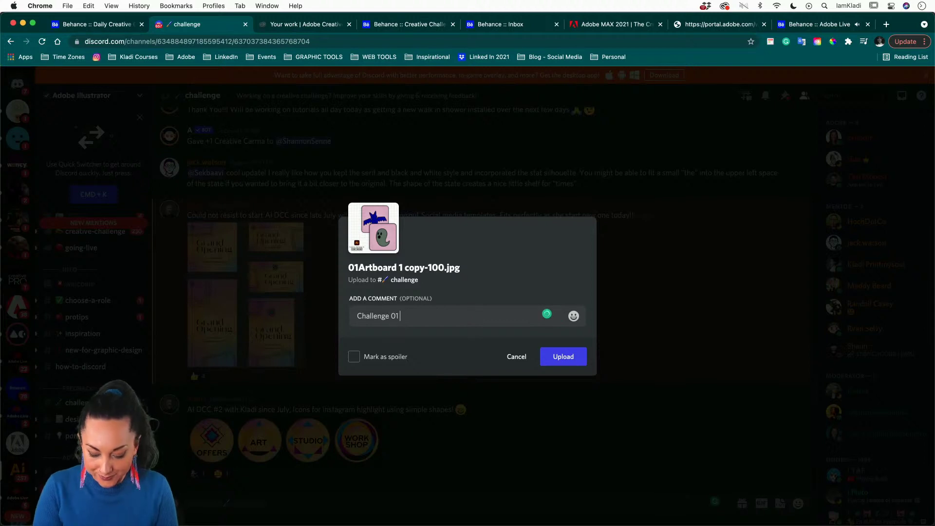
pyautogui.write(' :)')
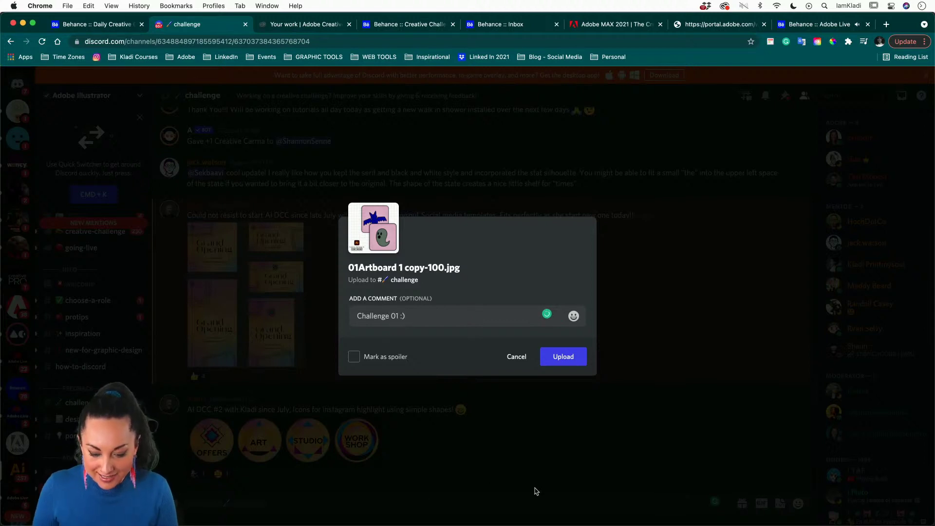
# Replace the text smiley in the comment with the ghost emoji and upload the image to the challenge channel.
pyautogui.click(574, 315)
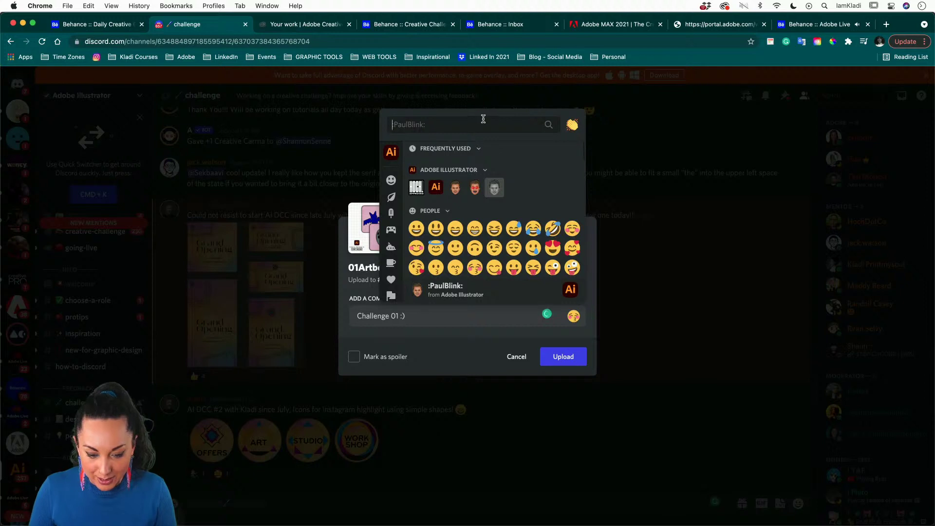
pyautogui.write('gho')
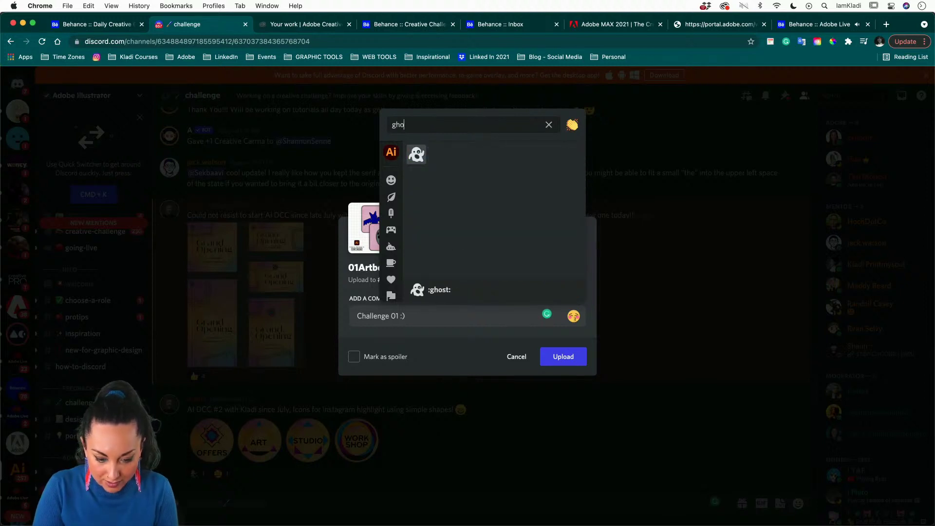
pyautogui.click(418, 154)
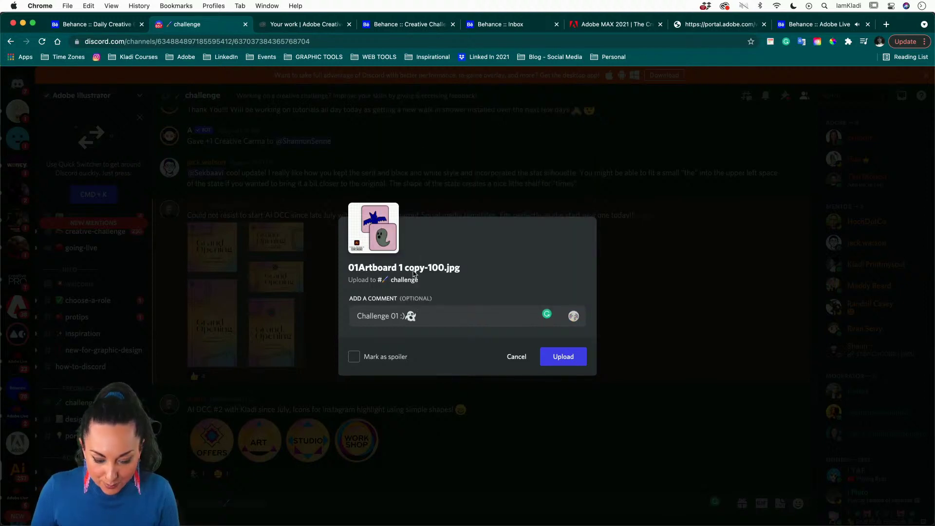
pyautogui.press('BackSpace')
pyautogui.press('BackSpace')
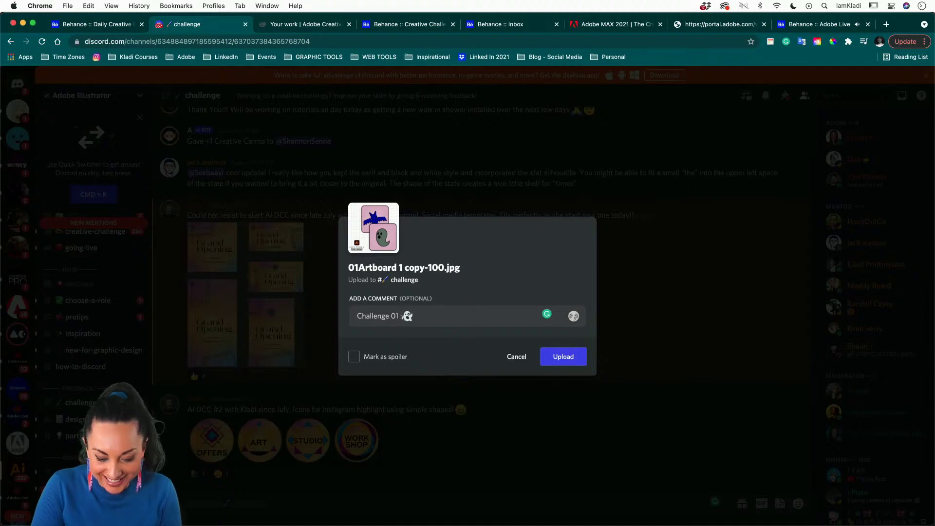
pyautogui.click(556, 358)
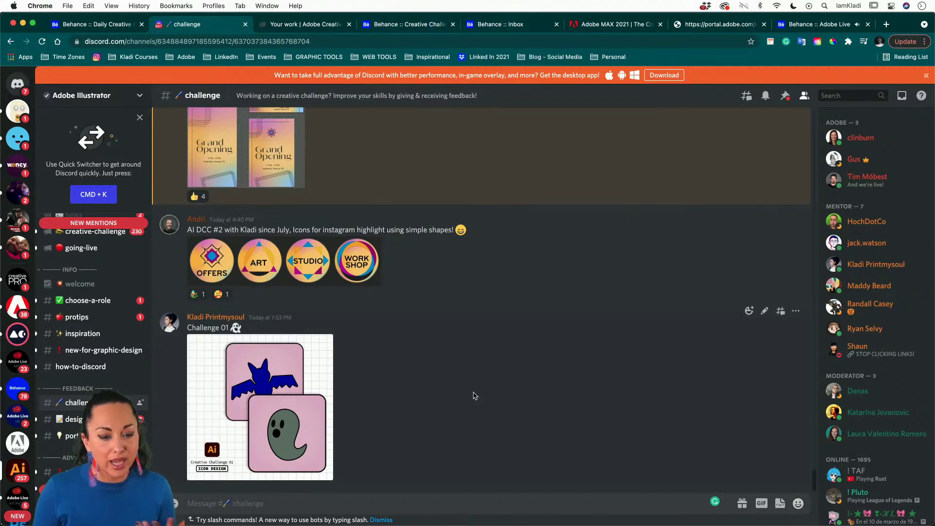
# Examine the filtered session listings in the Adobe MAX 2021 catalog and return to the Adobe MAX home page.
pyautogui.click(613, 25)
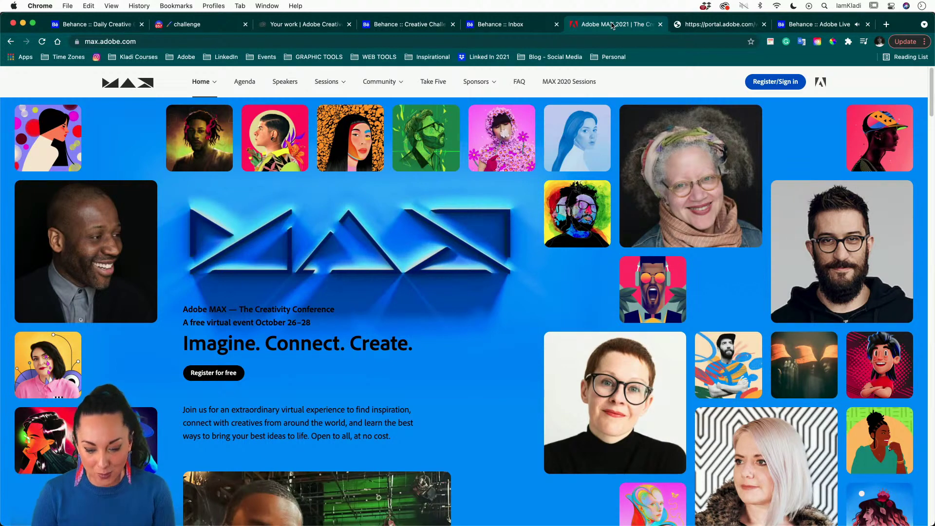
pyautogui.click(744, 28)
pyautogui.scroll(-5, 517, 385)
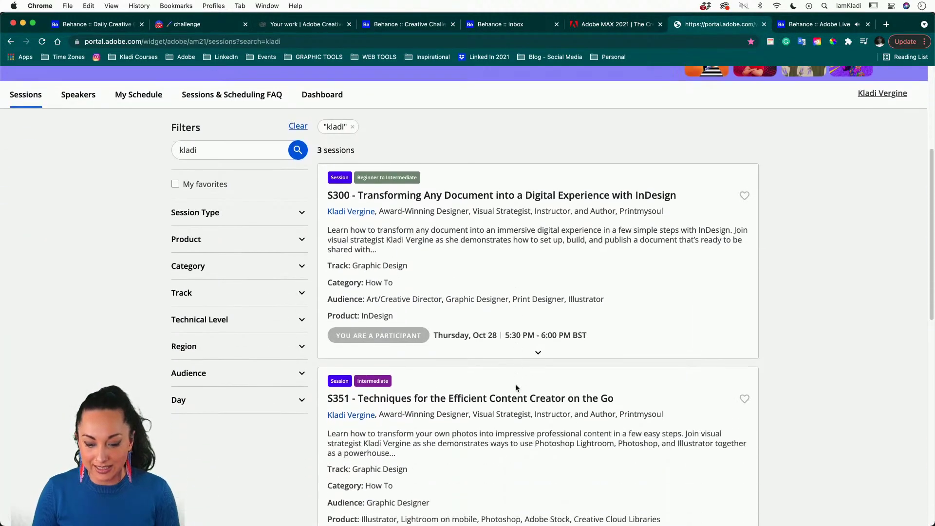
pyautogui.scroll(-6, 516, 387)
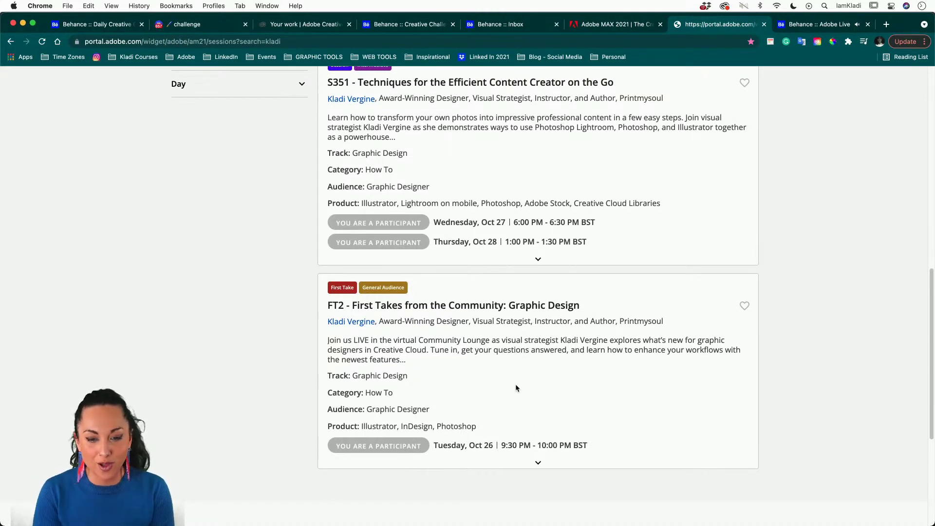
pyautogui.scroll(3, 515, 279)
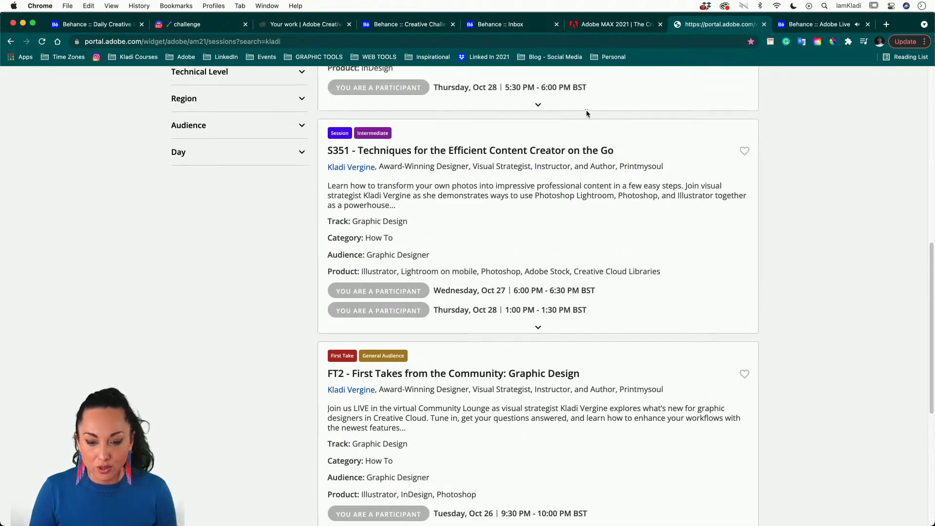
pyautogui.scroll(10, 600, 118)
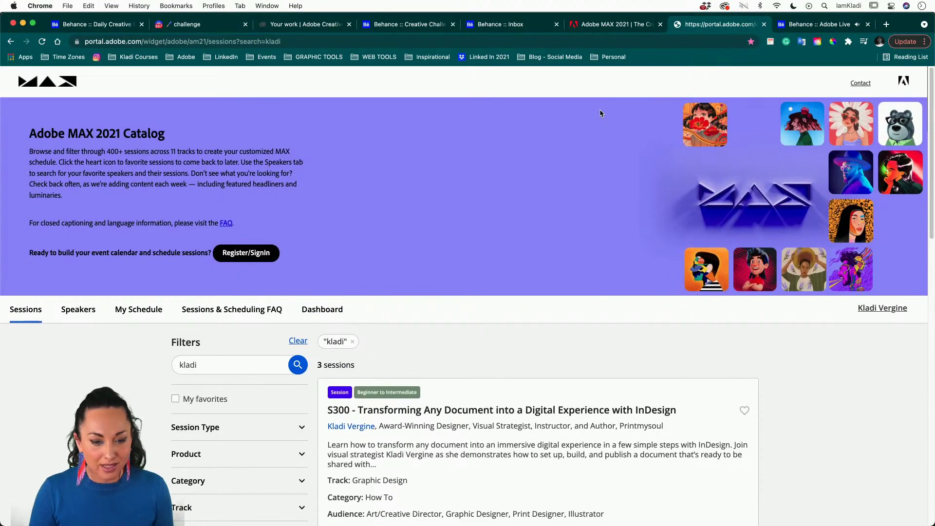
pyautogui.click(603, 29)
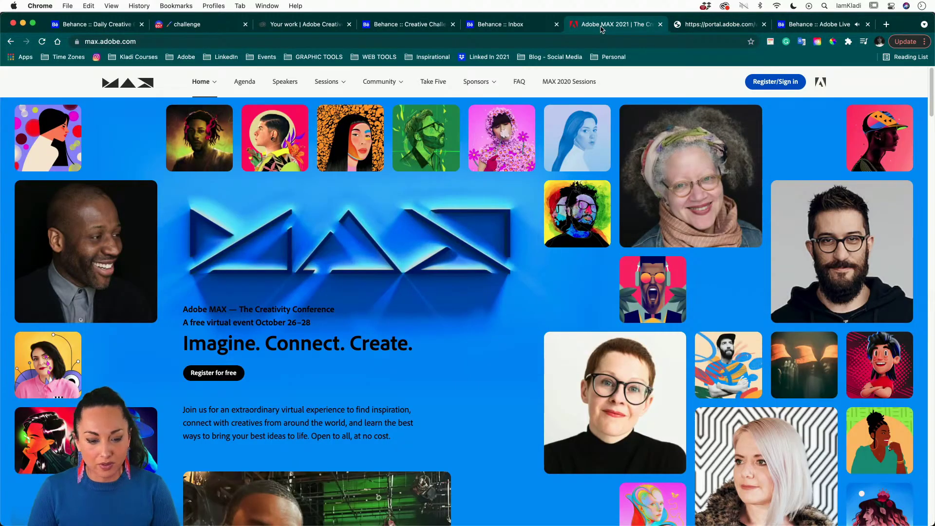